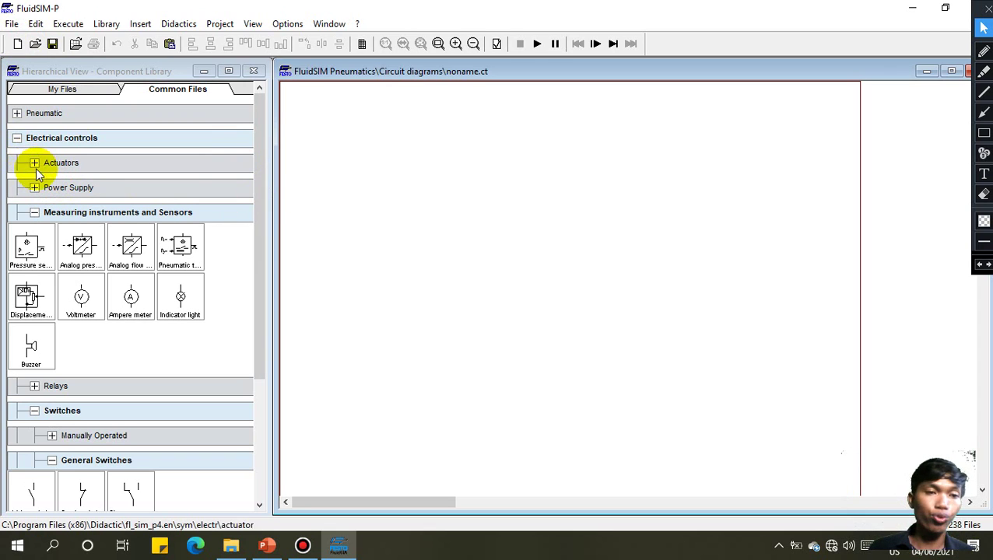
- Place a +24V electrical connection near the upper corner of the blank circuit diagram
click(34, 213)
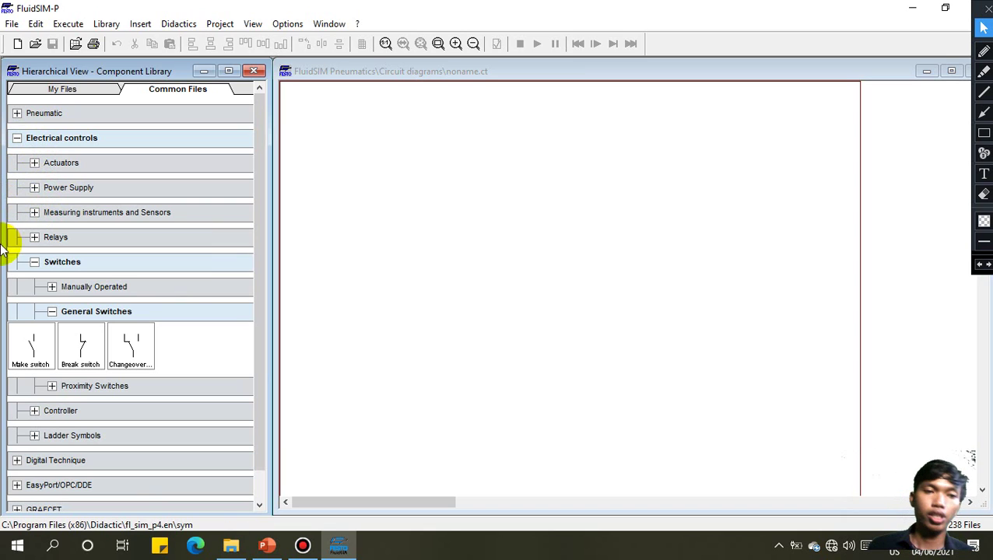
click(36, 263)
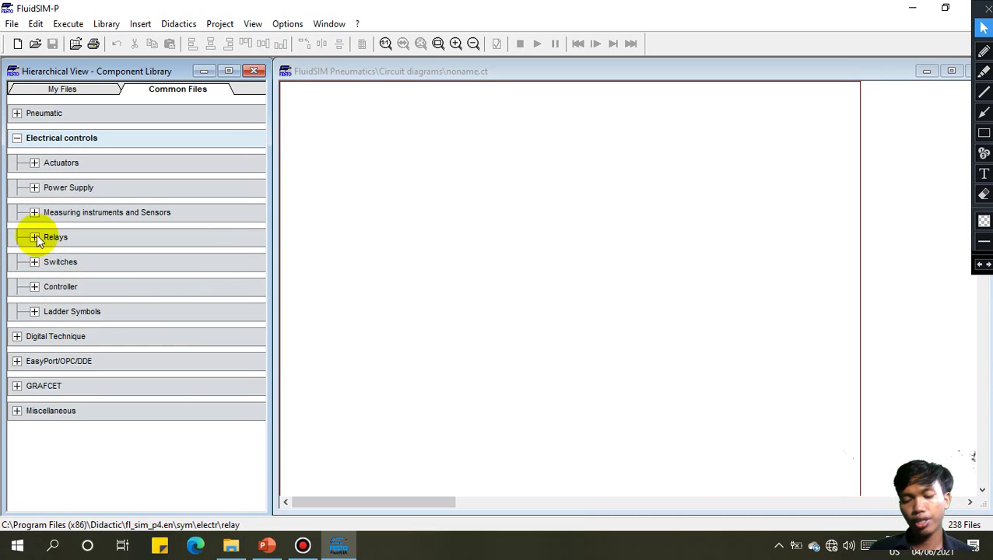
click(34, 188)
drag(78, 216, 350, 126)
click(316, 187)
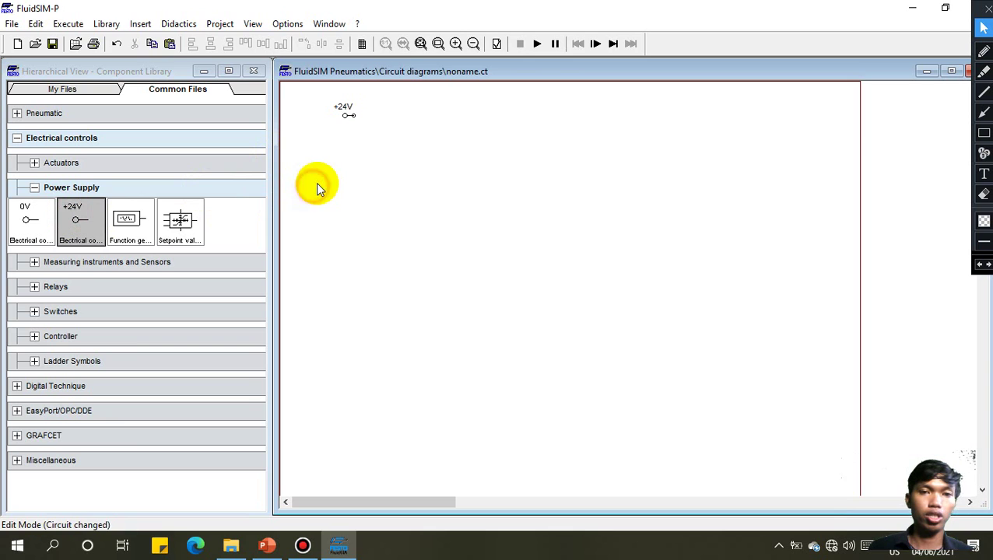
- Place a 0V electrical connection near the lower edge of the diagram, roughly in line below the +24V connection
drag(29, 218, 336, 412)
click(412, 381)
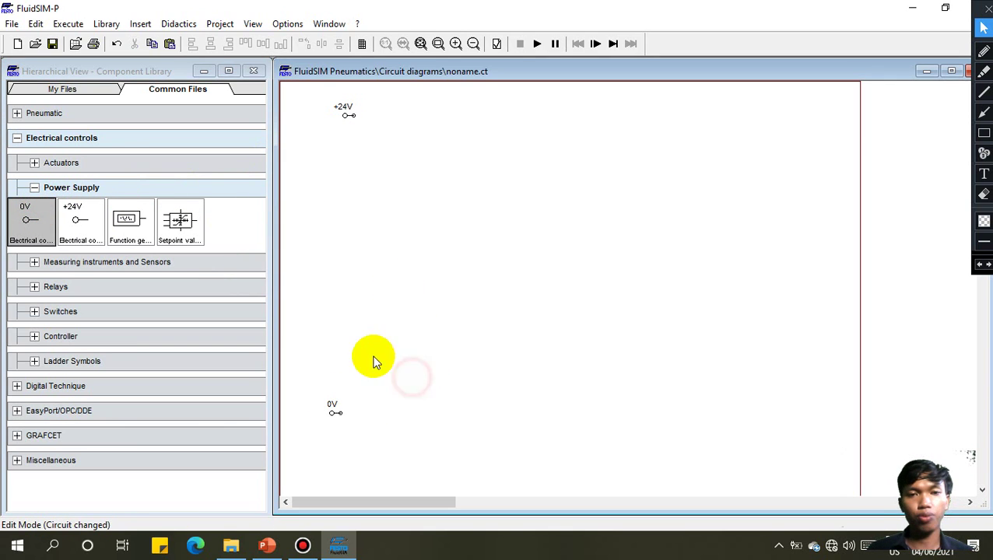
click(330, 405)
click(337, 412)
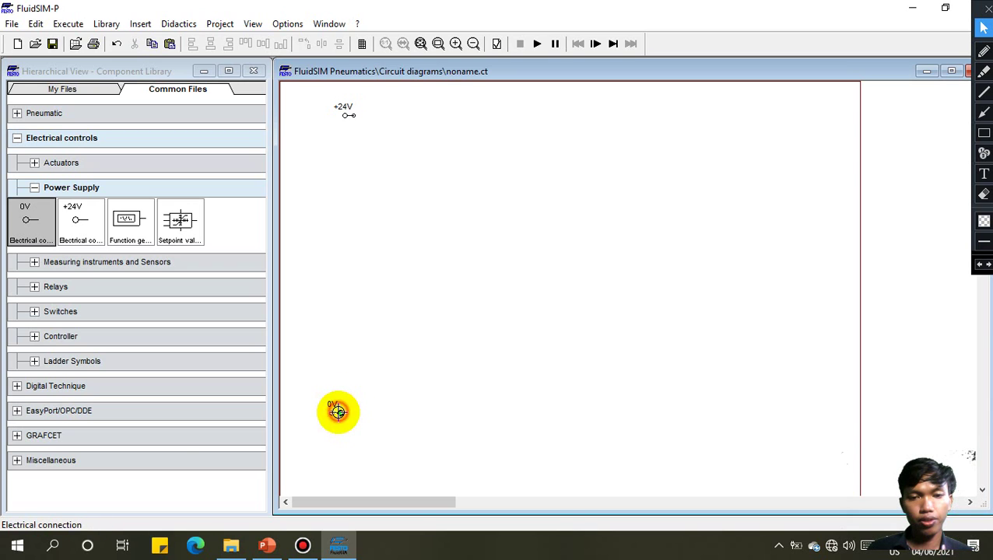
click(334, 411)
drag(333, 409, 343, 414)
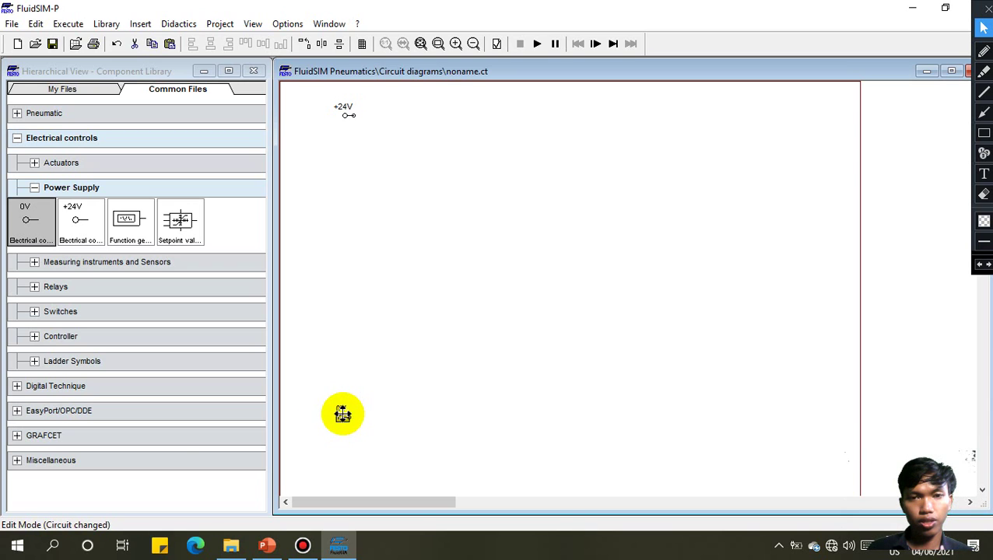
click(388, 350)
- Add a make detent switch just below the +24V connection and a break detent switch directly beneath it
click(34, 187)
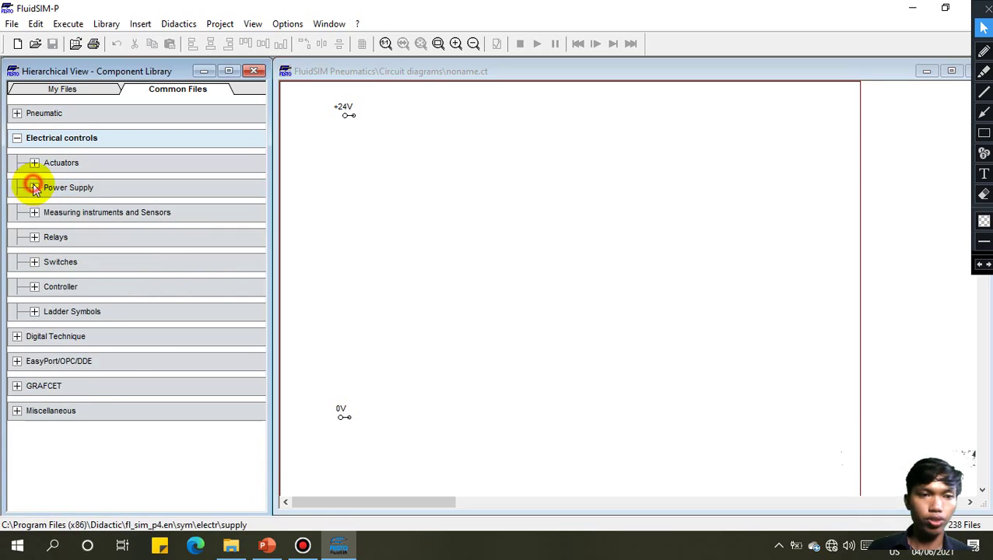
click(34, 261)
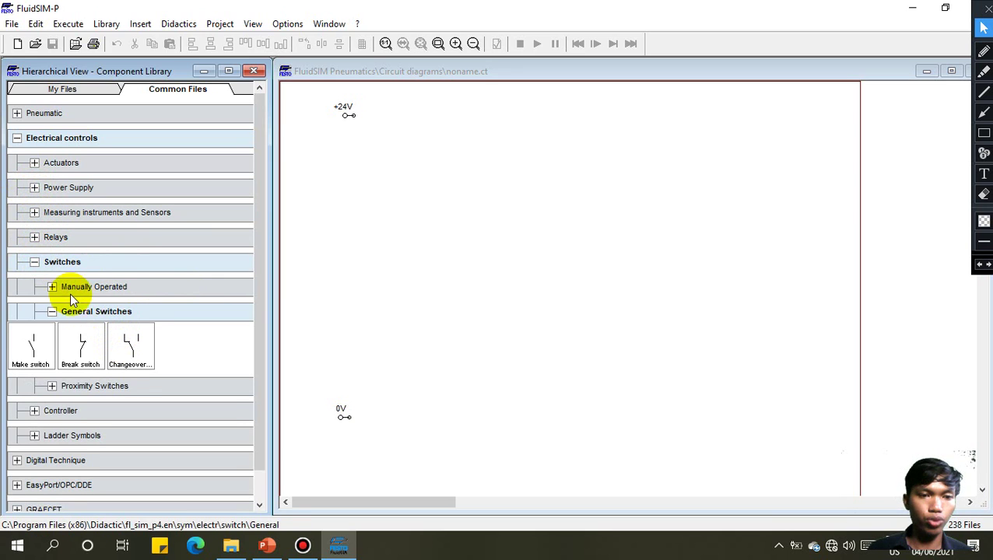
click(51, 286)
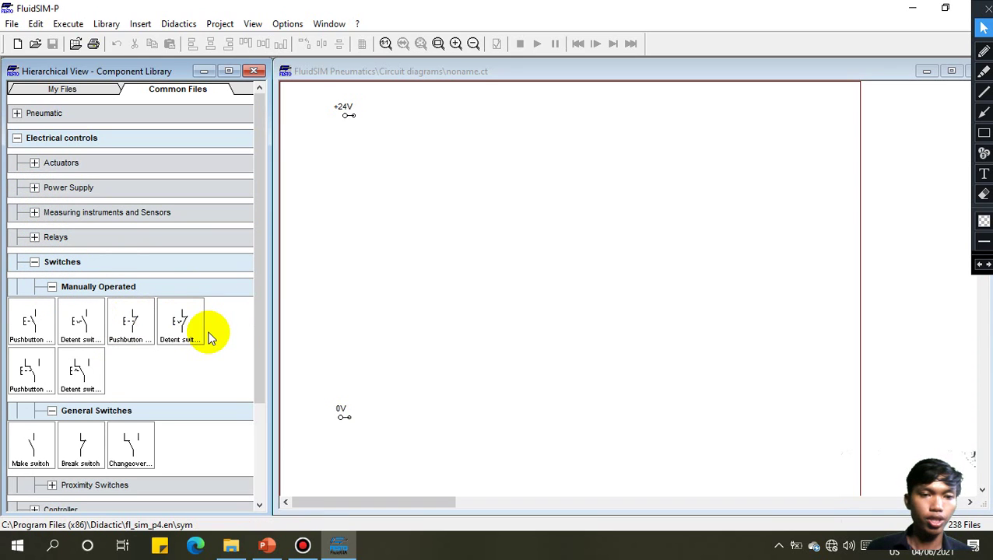
drag(78, 326, 384, 150)
click(340, 274)
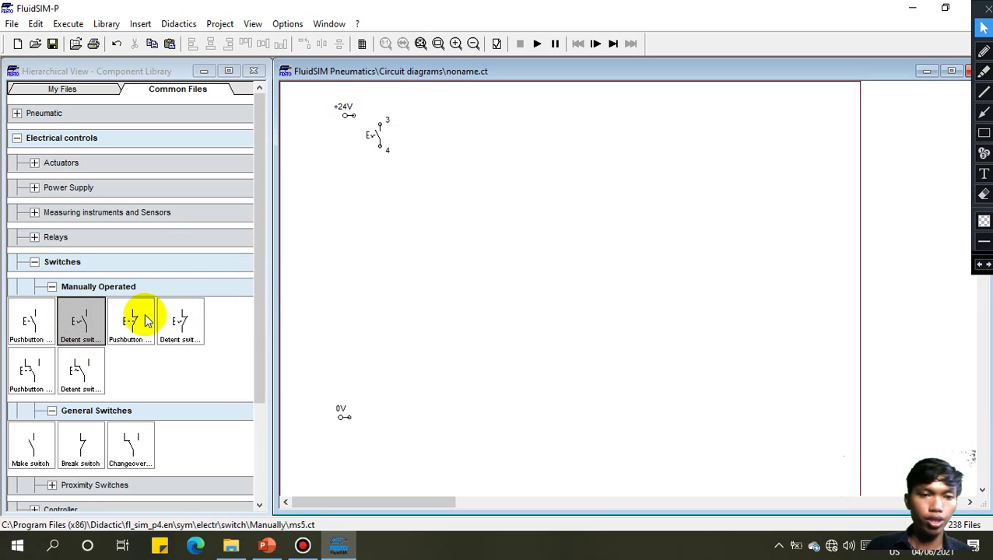
drag(180, 322, 380, 183)
click(448, 227)
click(428, 188)
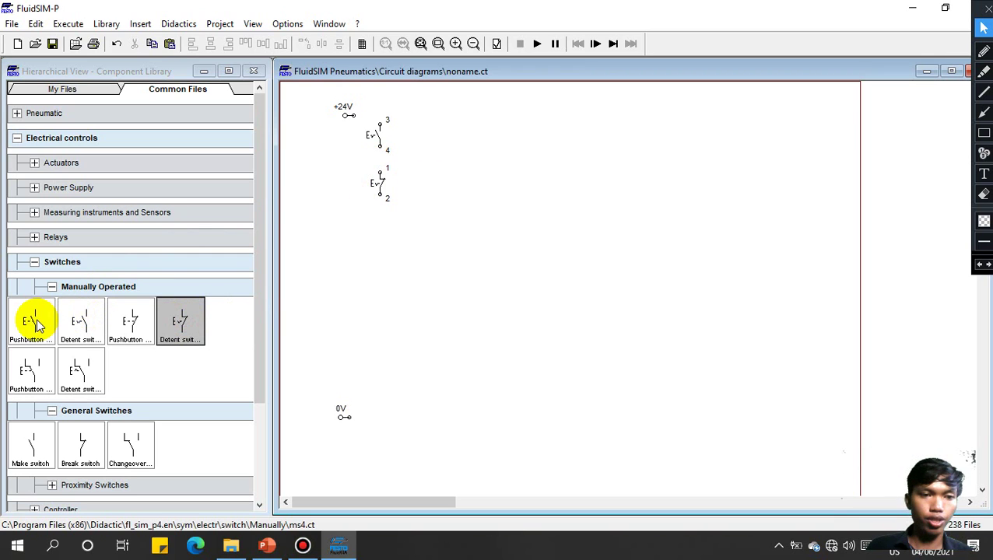
- Add a break pushbutton below the two detent switches and a make pushbutton directly beneath it
drag(130, 322, 377, 234)
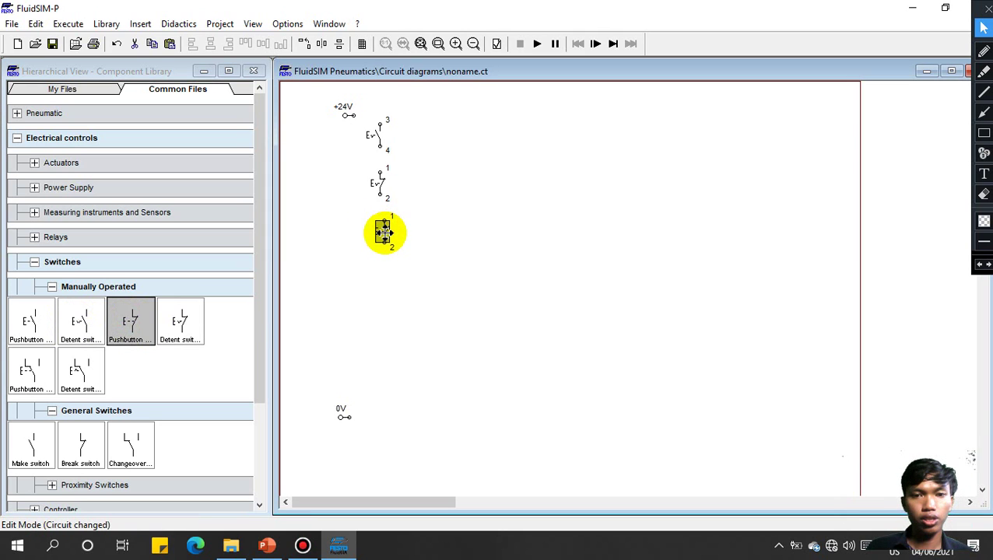
click(414, 230)
drag(31, 321, 382, 269)
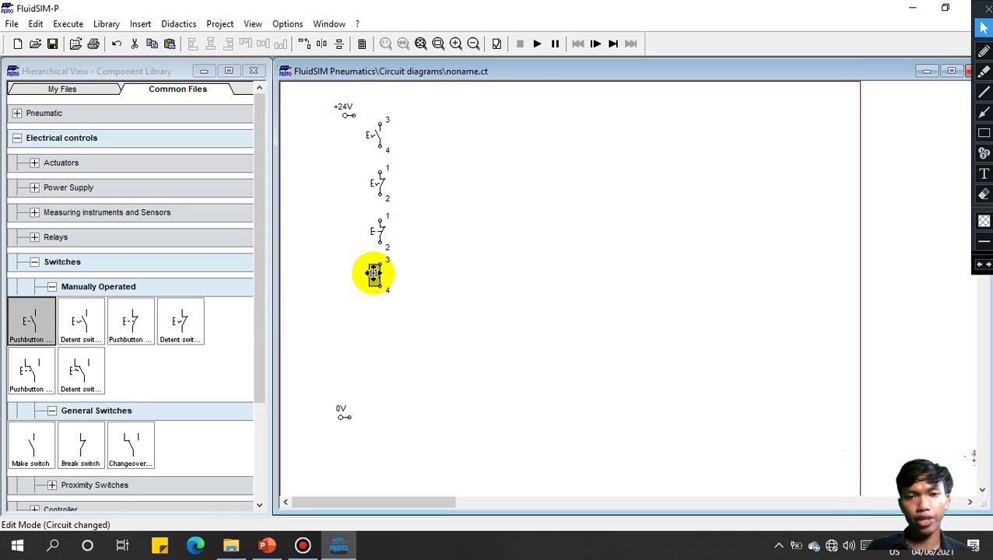
click(470, 288)
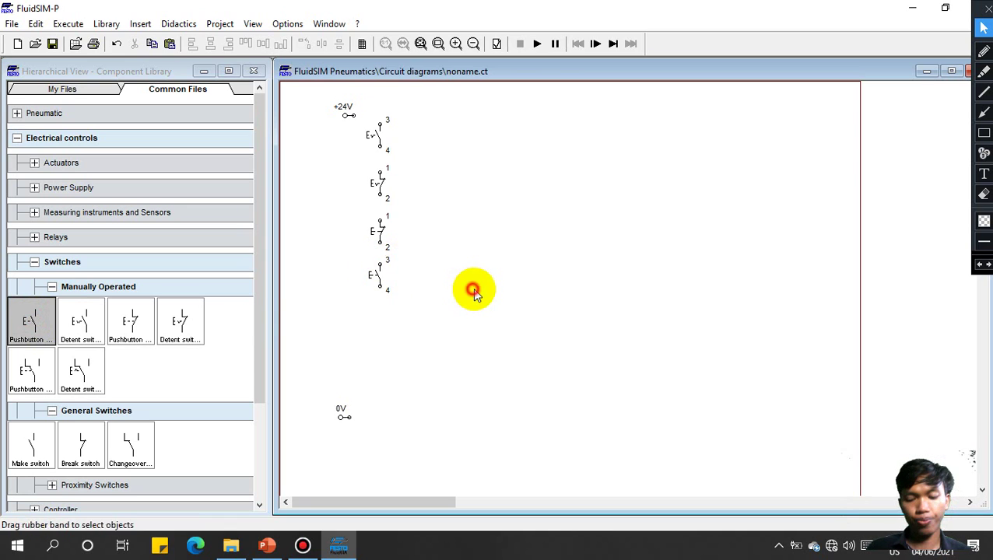
- Place a relay coil below the make pushbutton, aligned with the column of switches
click(34, 238)
drag(37, 277, 383, 344)
click(379, 330)
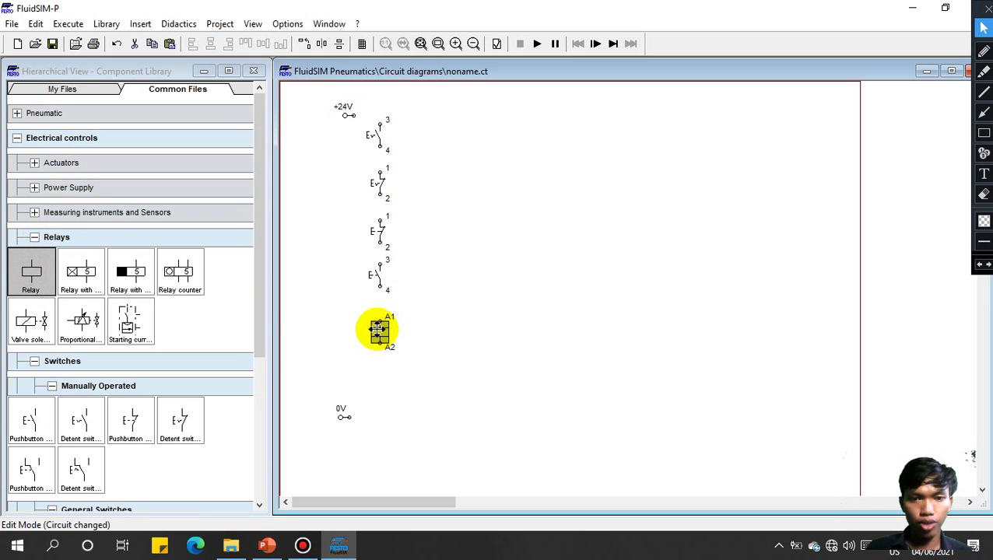
click(439, 328)
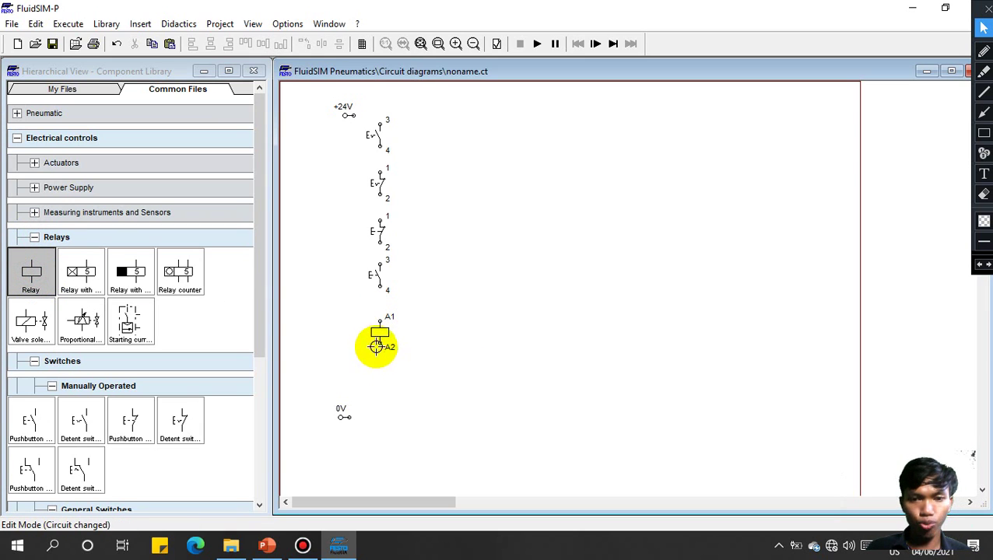
- Wire the switches, pushbuttons and relay coil in series between the +24V and 0V connections
click(376, 346)
drag(349, 418, 348, 418)
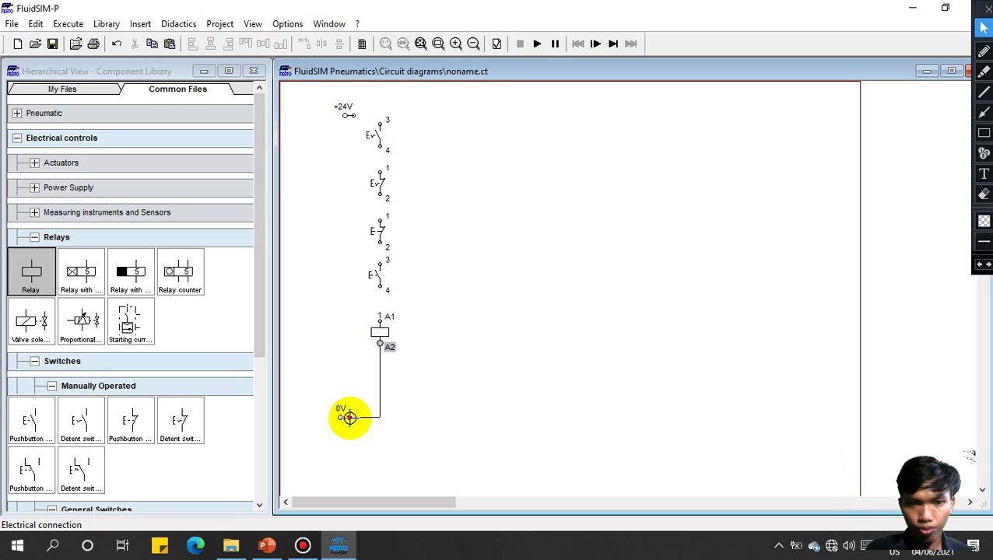
mouse_move(380, 320)
mouse_down()
mouse_move(379, 148)
mouse_move(361, 115)
mouse_move(350, 115)
mouse_up()
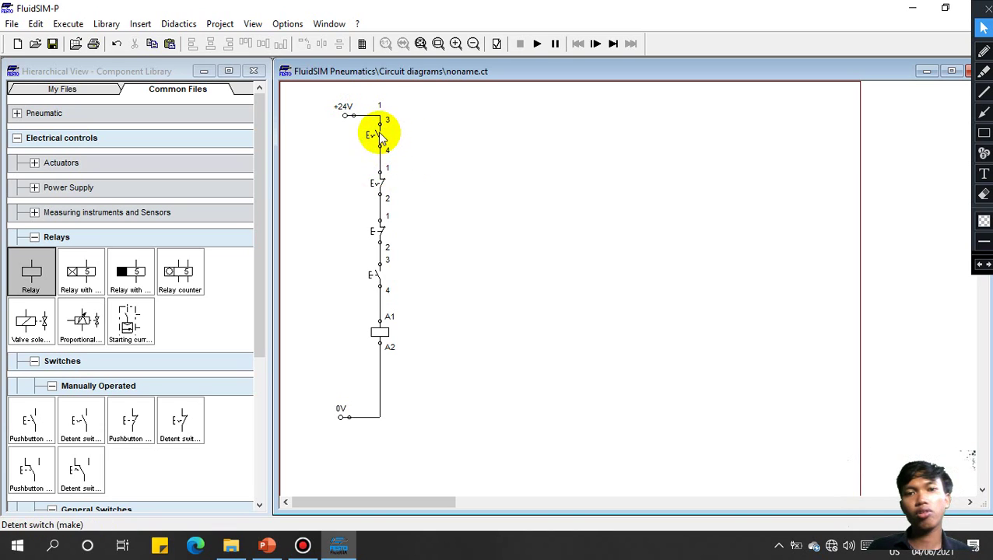
- Label the make detent switch MCB
double_click(379, 137)
text(M)
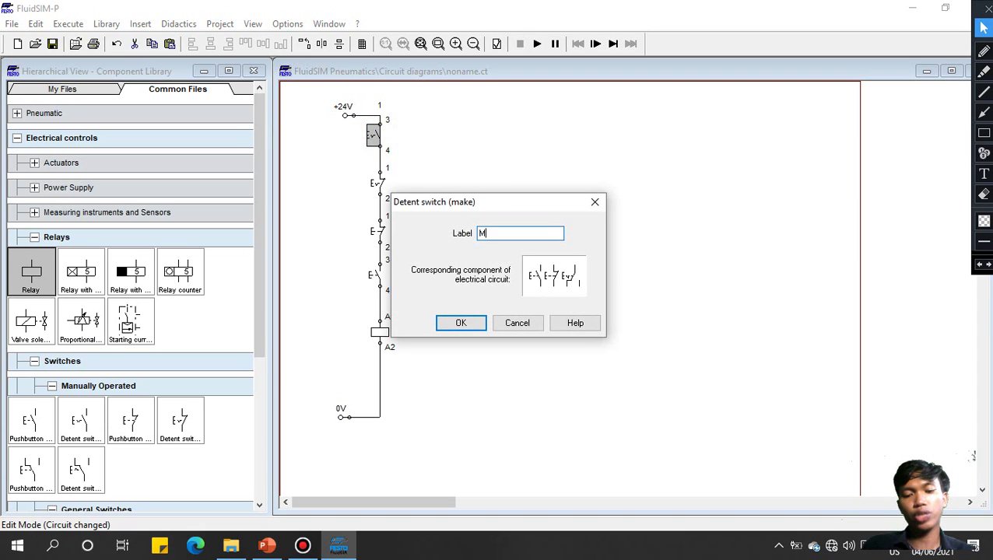
text(CB)
key(Return)
click(486, 159)
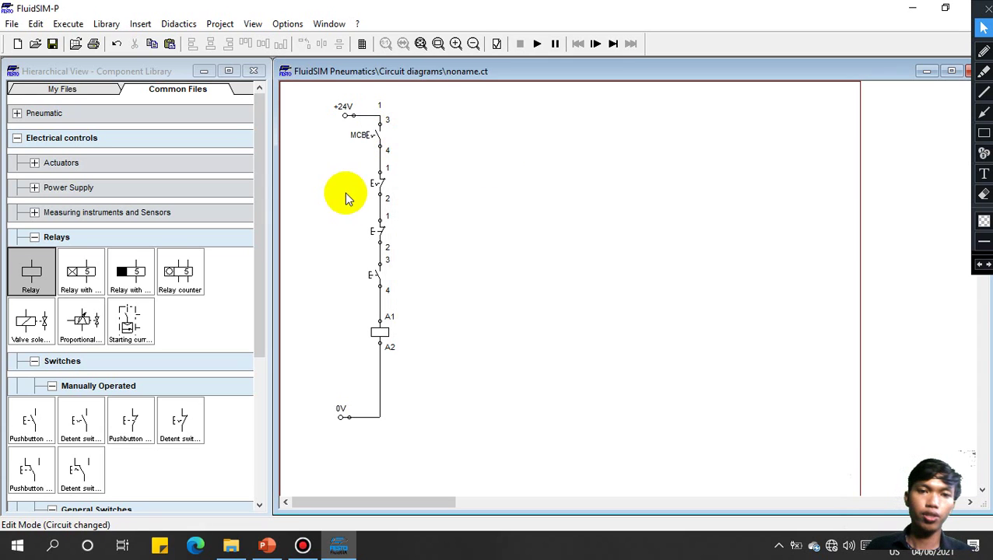
- Label the break detent switch TOL
double_click(378, 181)
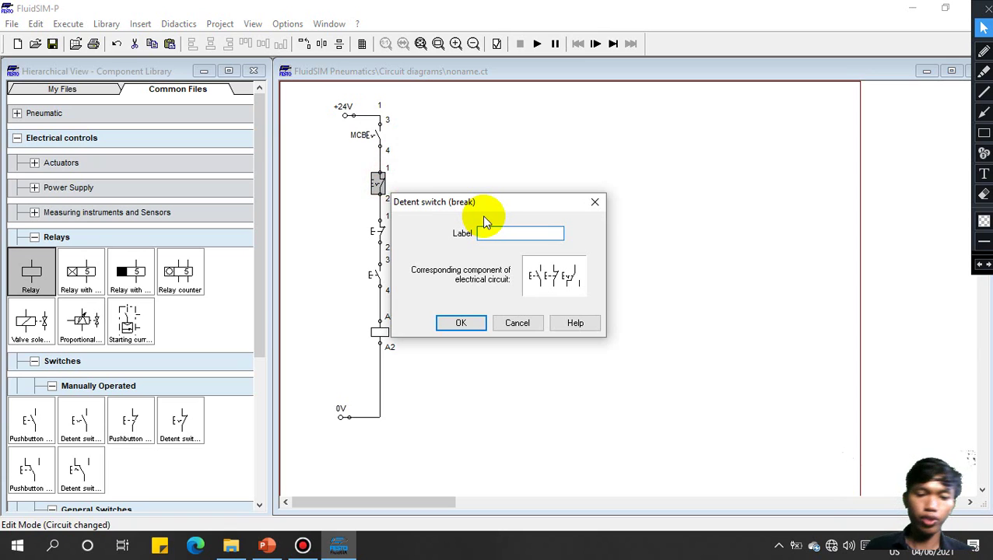
text(TOL)
key(Return)
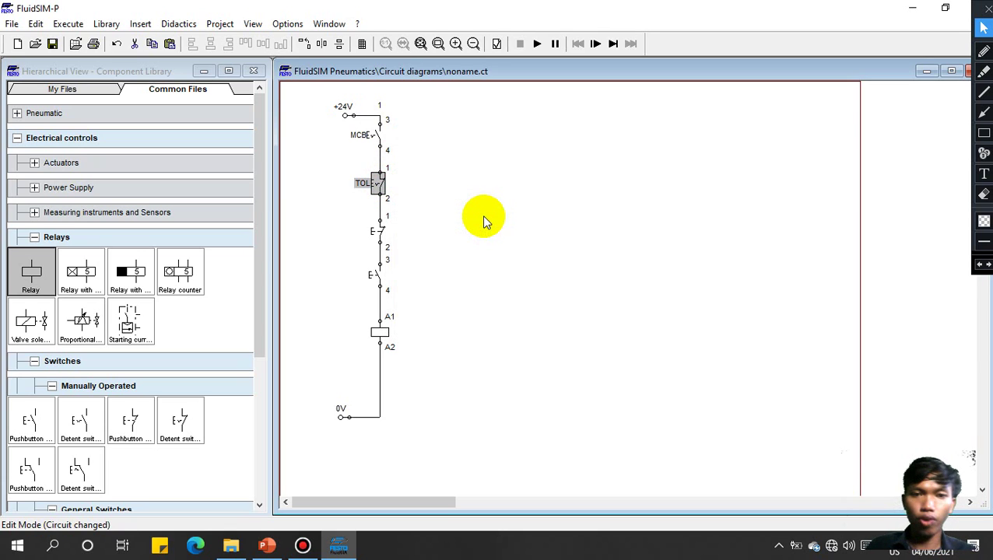
click(483, 216)
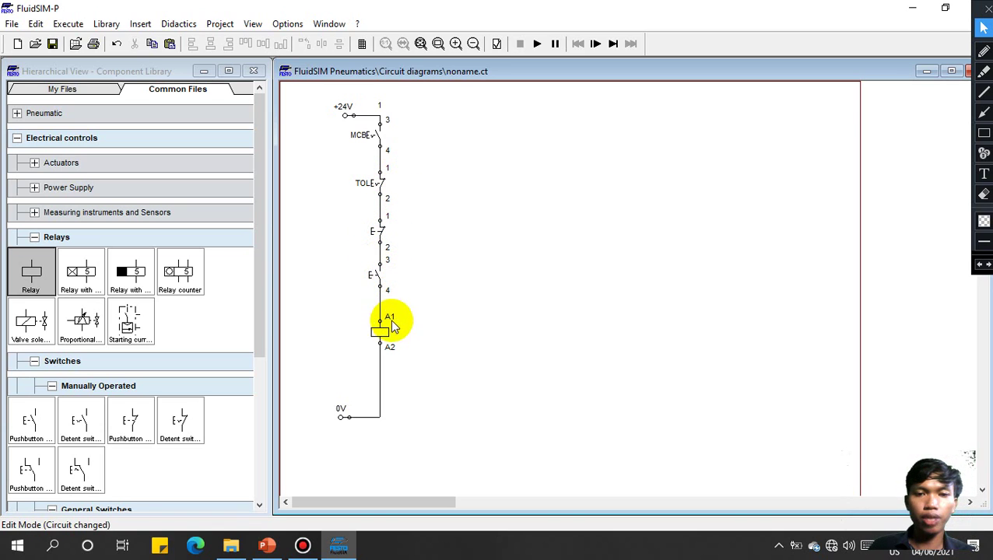
- Label the break pushbutton S1 and the make pushbutton S2
double_click(378, 231)
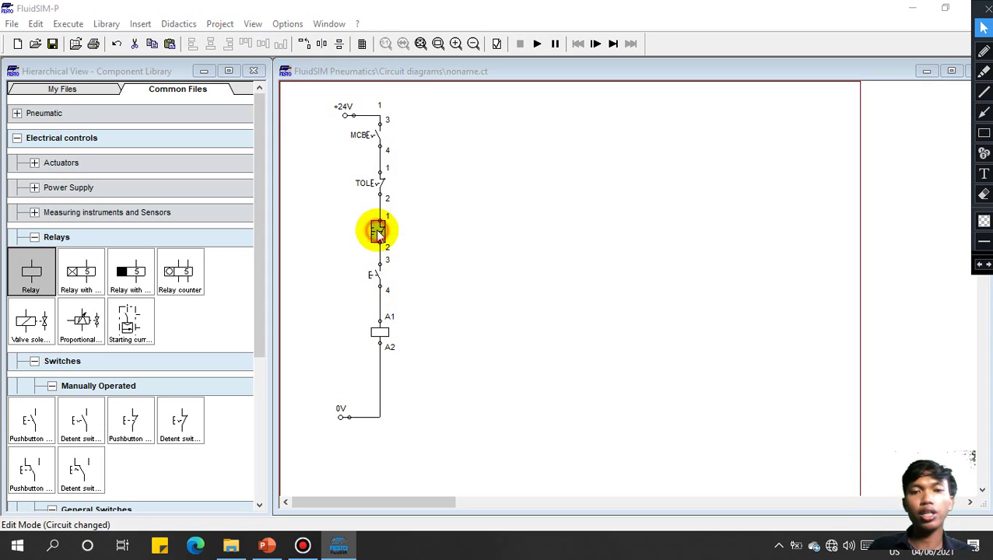
text(S1)
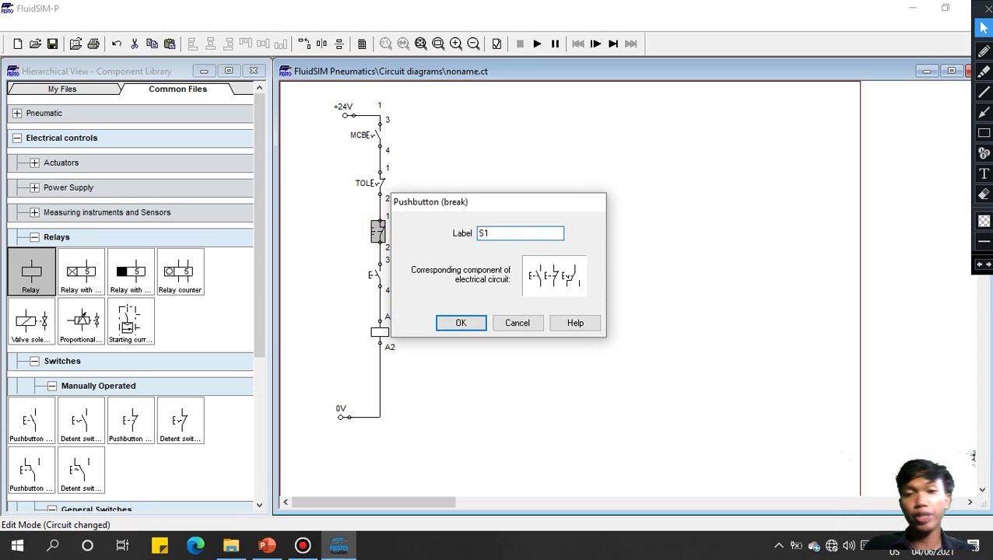
key(Return)
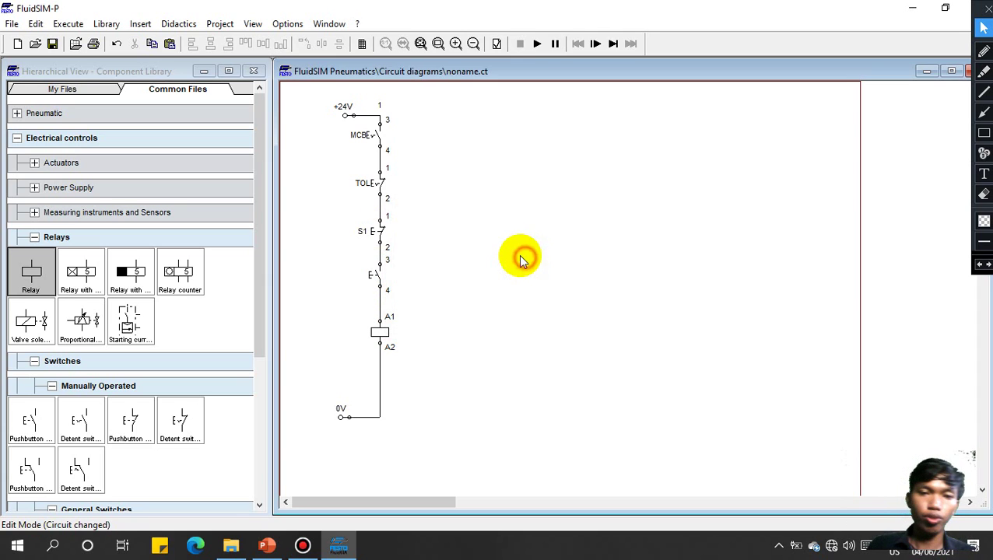
double_click(375, 276)
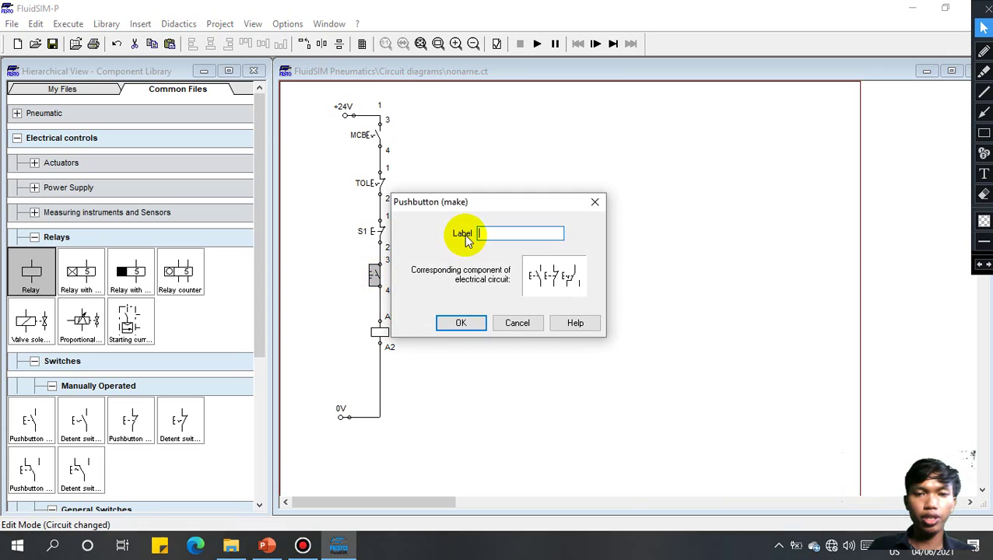
text(S2)
click(459, 323)
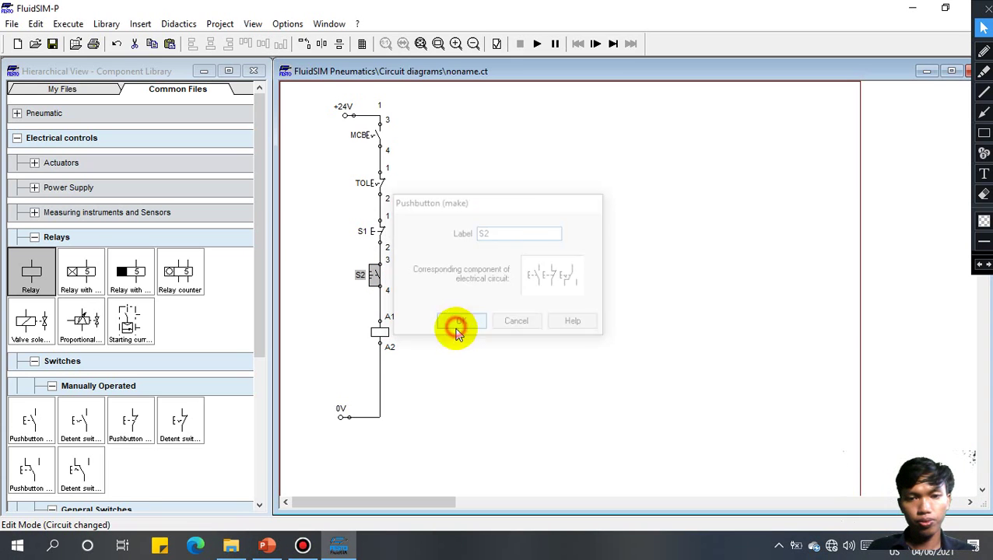
- Label the relay coil K3
double_click(385, 336)
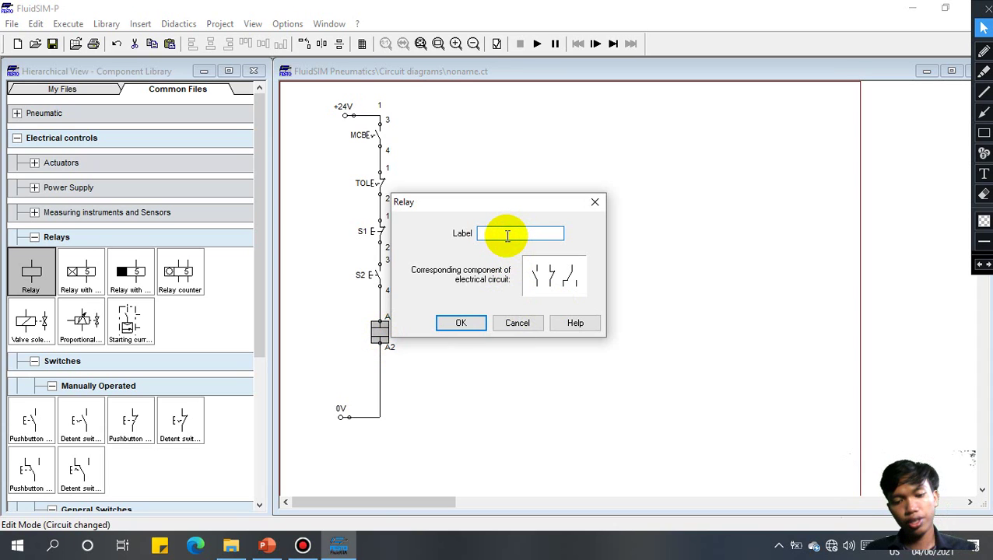
text(K)
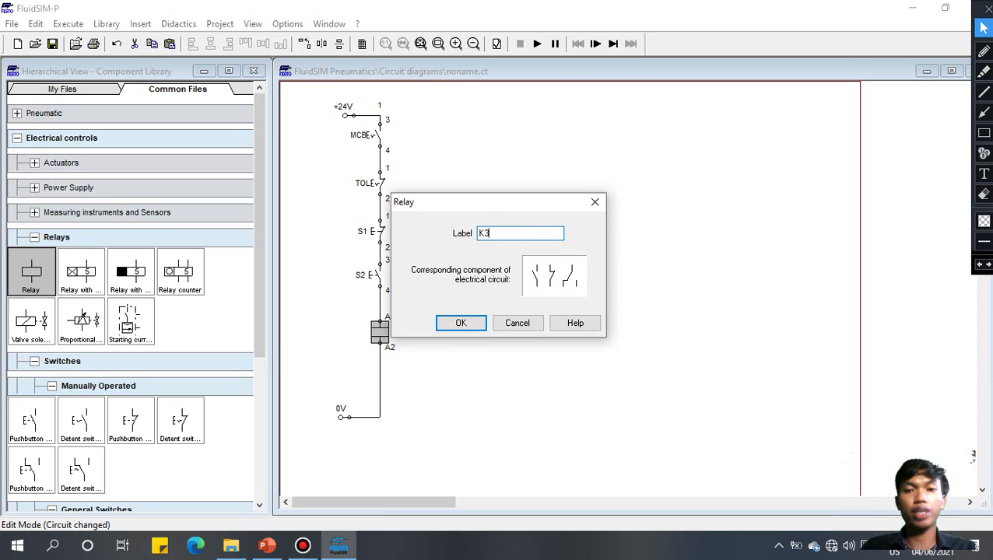
text(3)
key(Return)
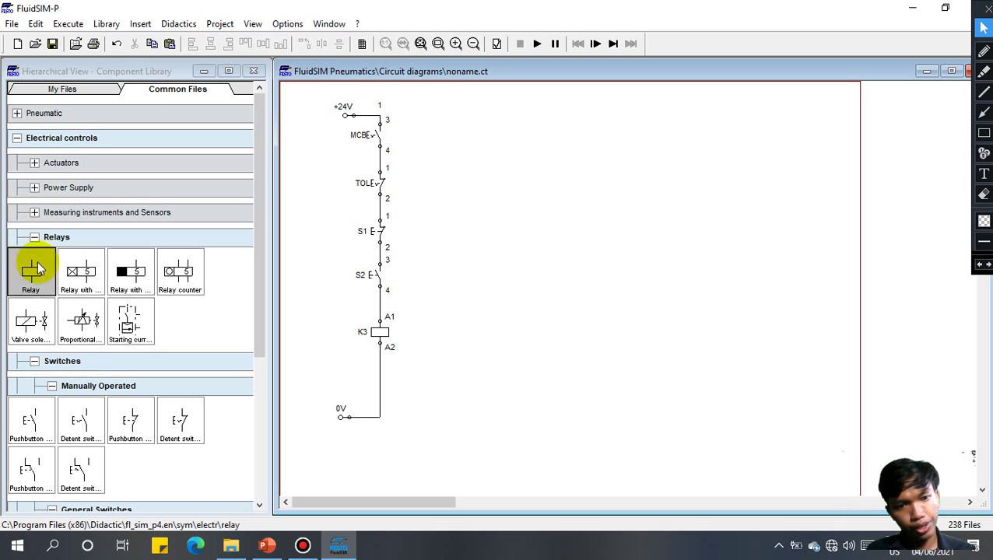
drag(257, 277, 257, 375)
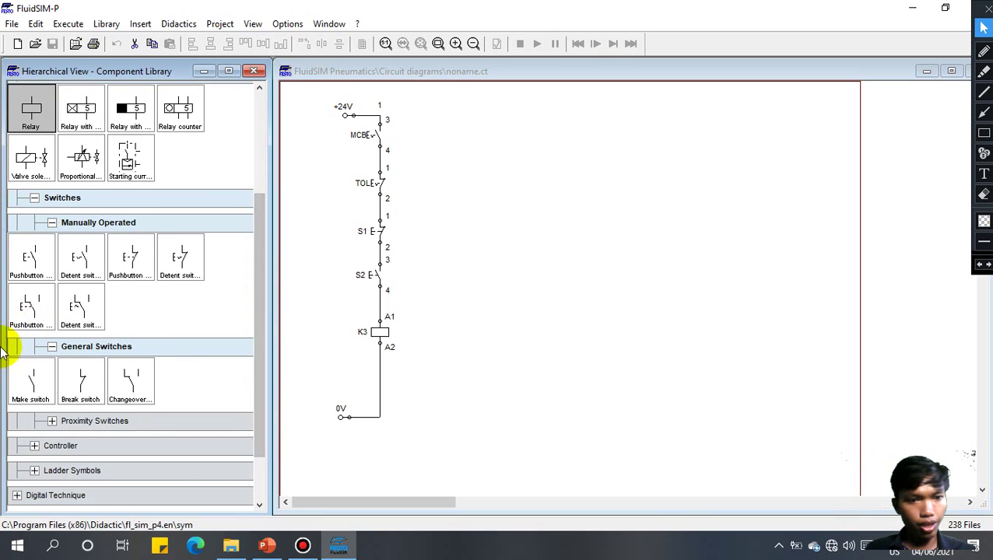
click(76, 383)
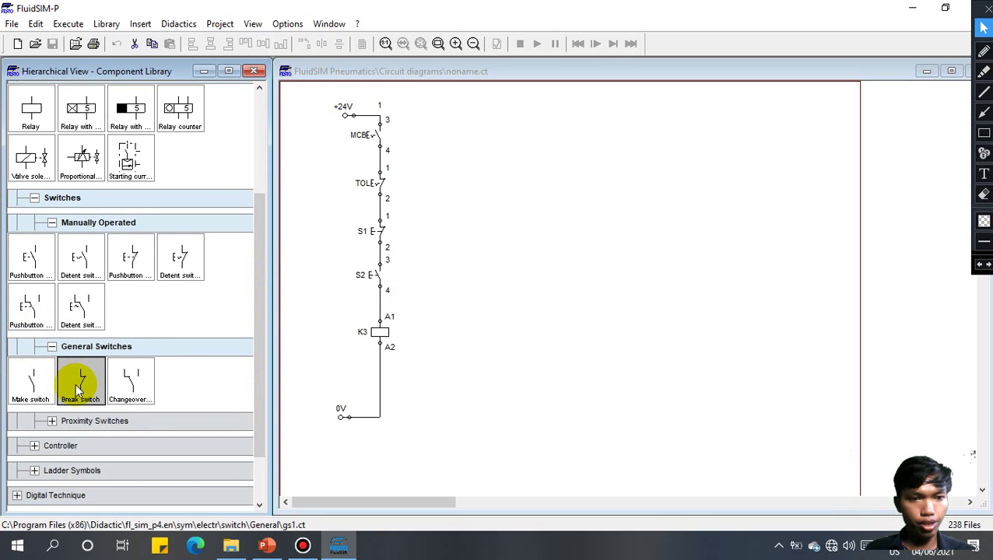
drag(76, 389, 427, 284)
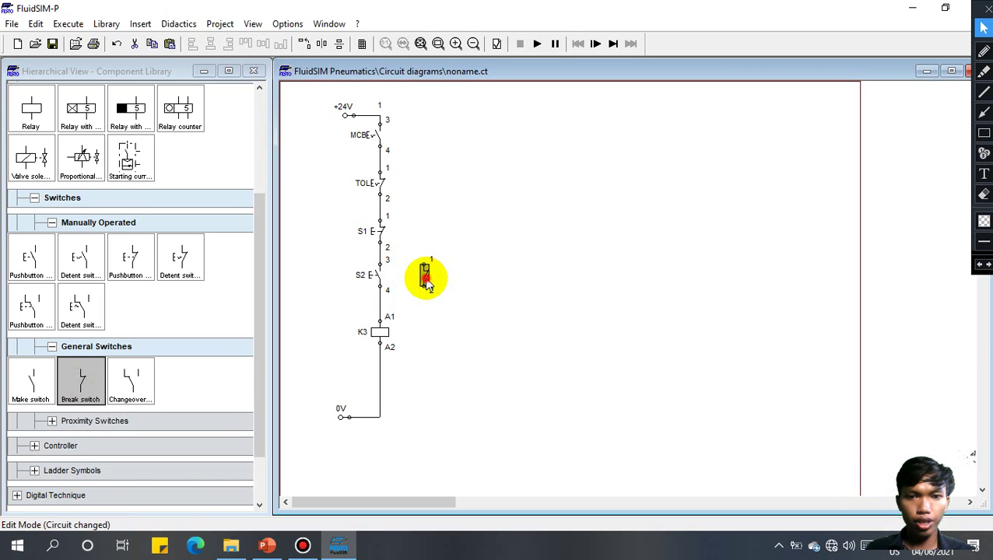
double_click(426, 281)
text(K1)
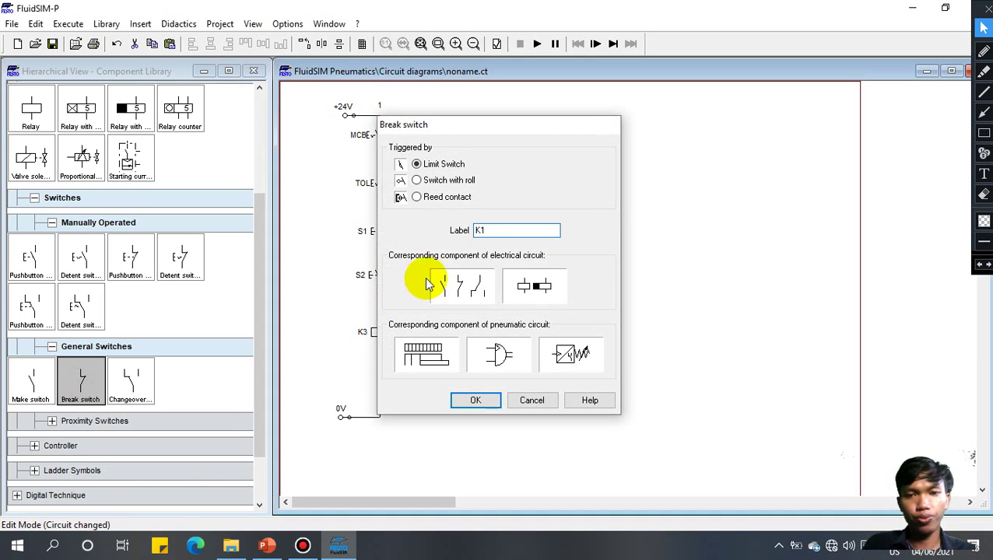
key(Return)
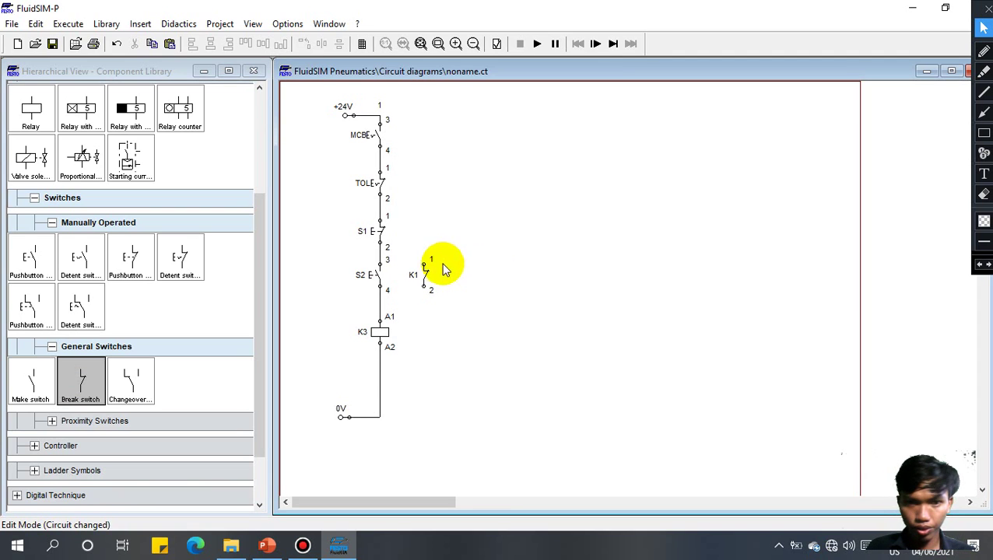
key(Delete)
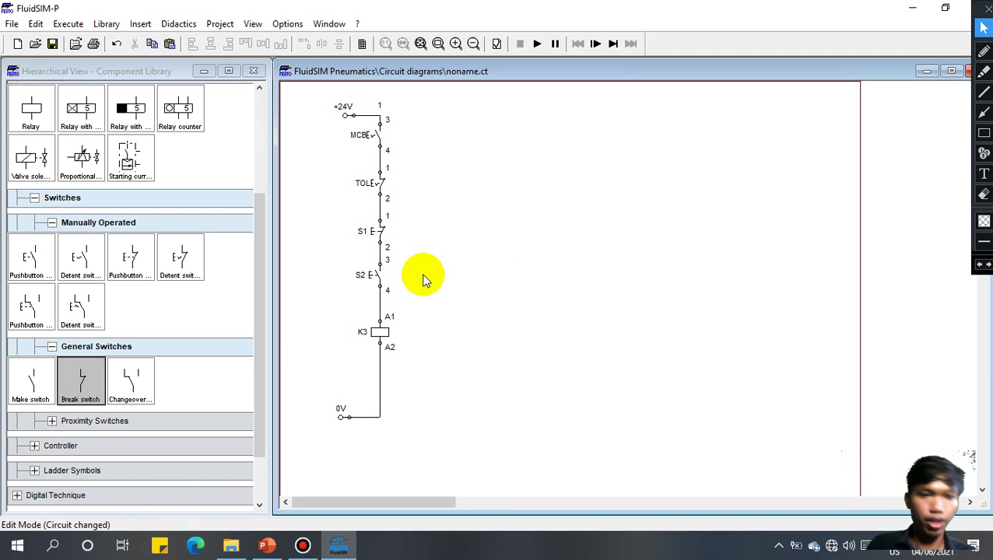
- Place a make switch beside pushbutton S2 and label it K1
click(29, 387)
drag(29, 387, 420, 274)
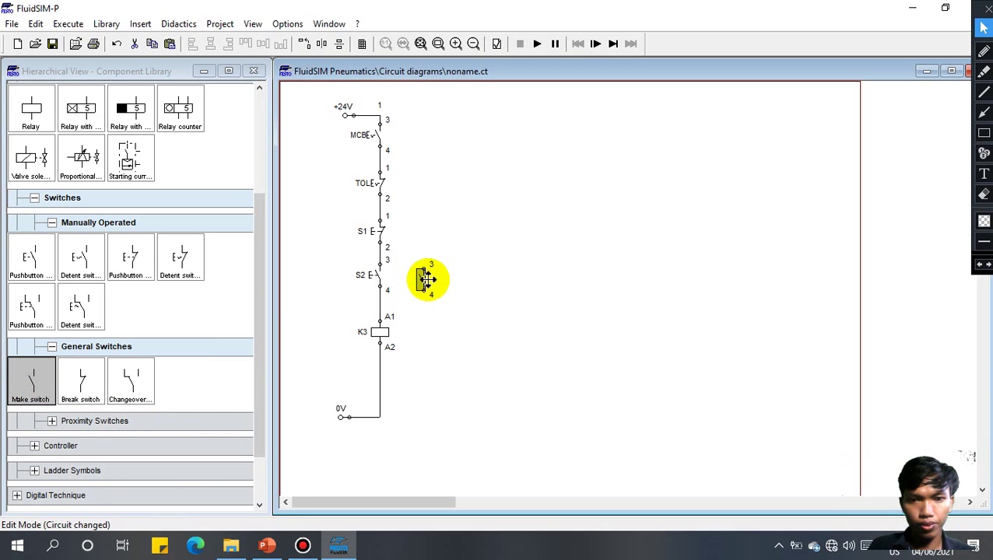
double_click(425, 278)
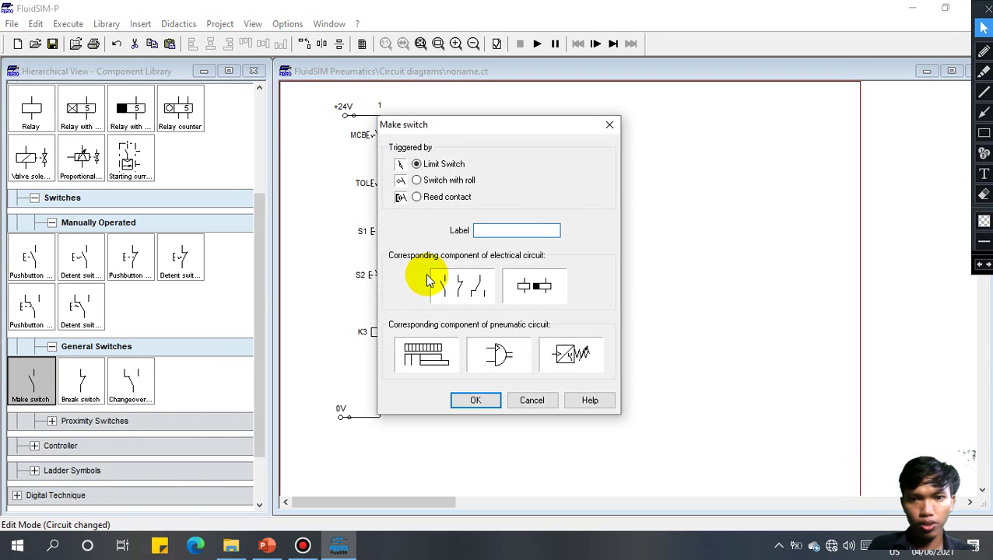
text(K1)
key(Return)
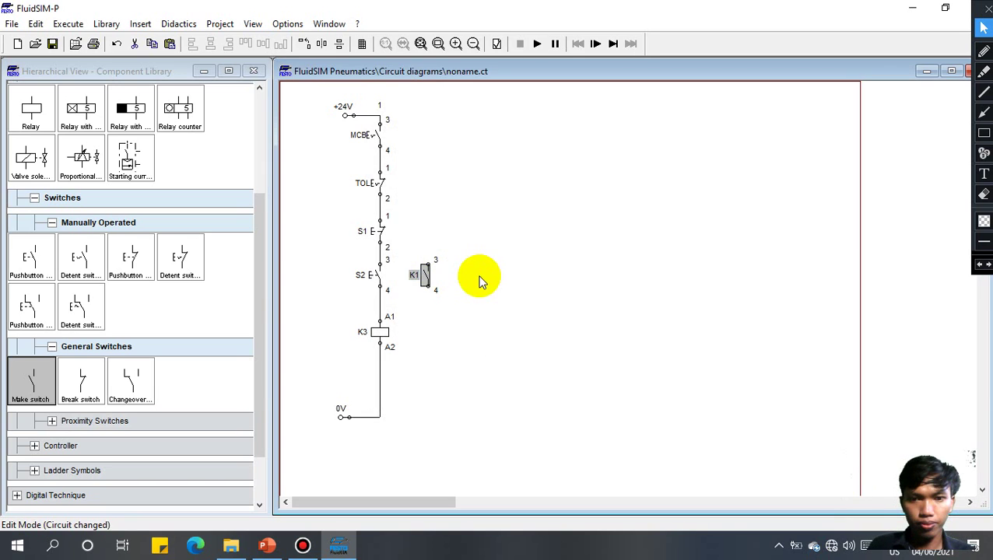
- Wire contact K1 in parallel with S2, joining the main line above and below the pushbutton
click(429, 263)
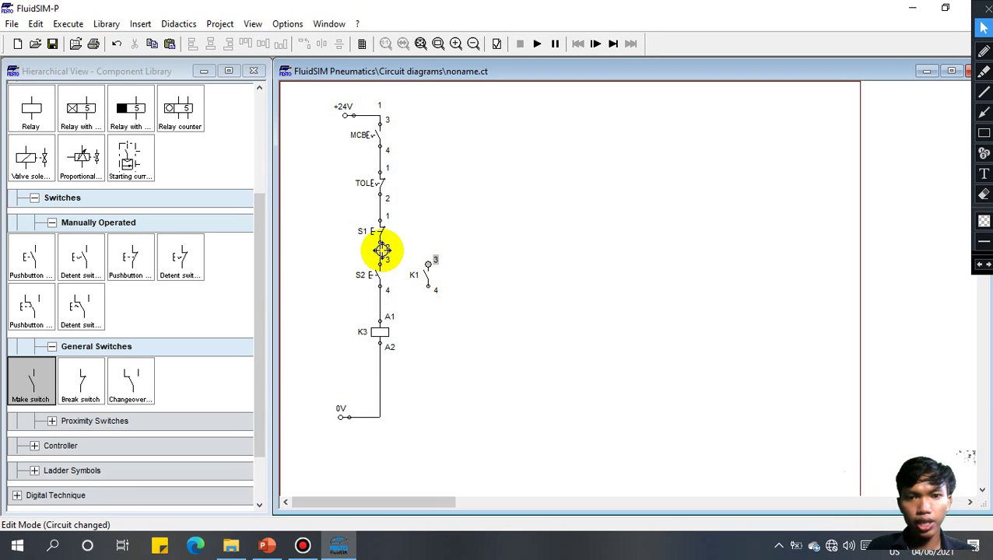
drag(379, 251, 380, 251)
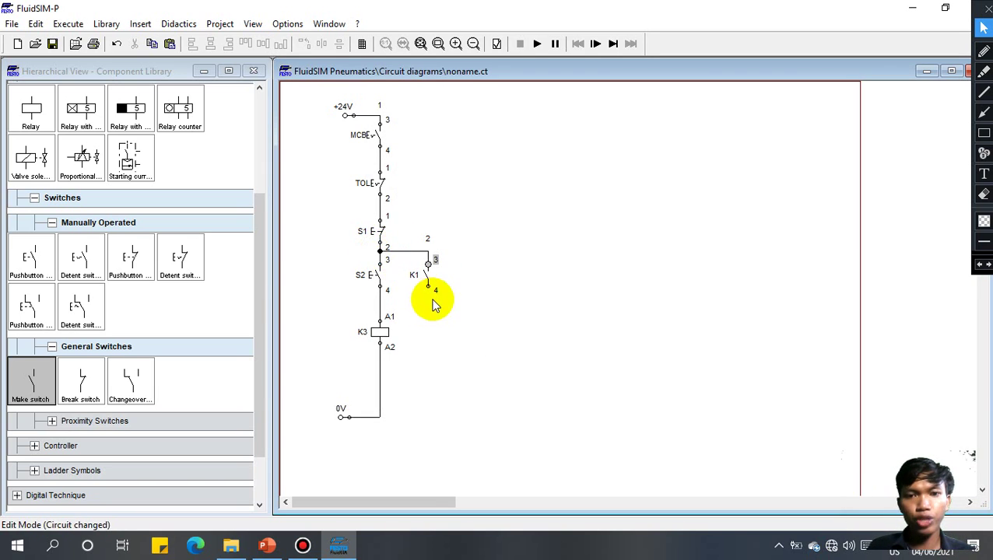
drag(428, 286, 379, 302)
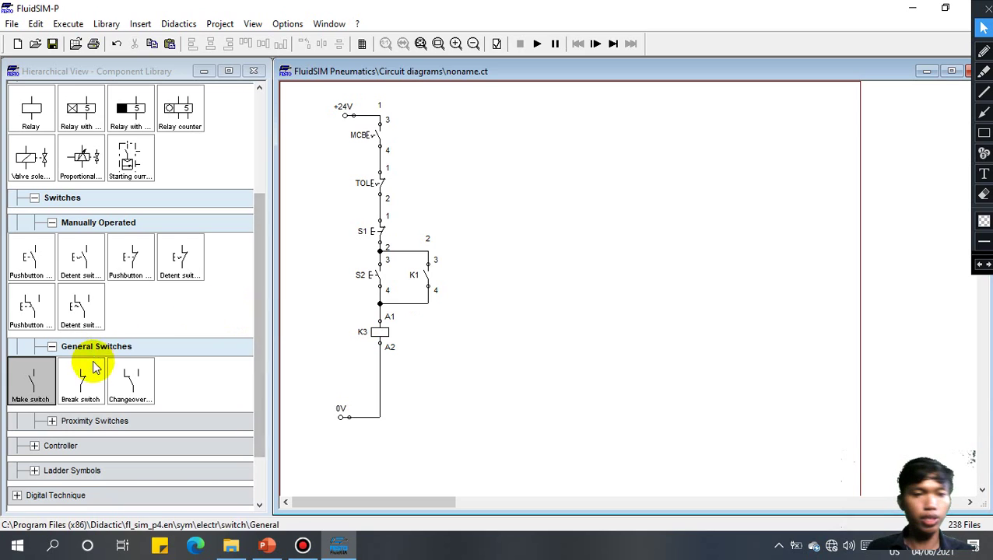
- Add a break detent switch in a new branch beyond contact K1, with its terminal 1 wired to the junction below K1
click(180, 255)
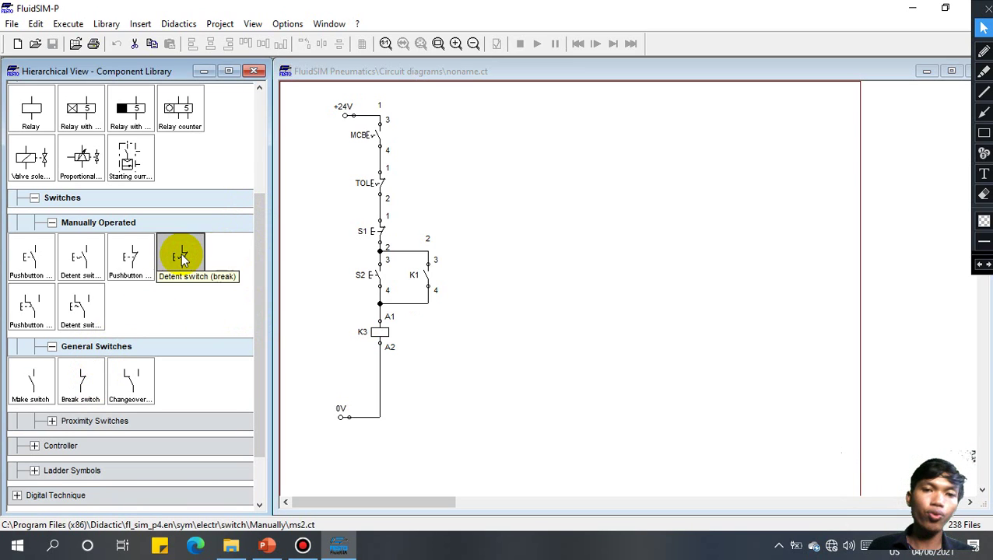
drag(178, 253, 426, 302)
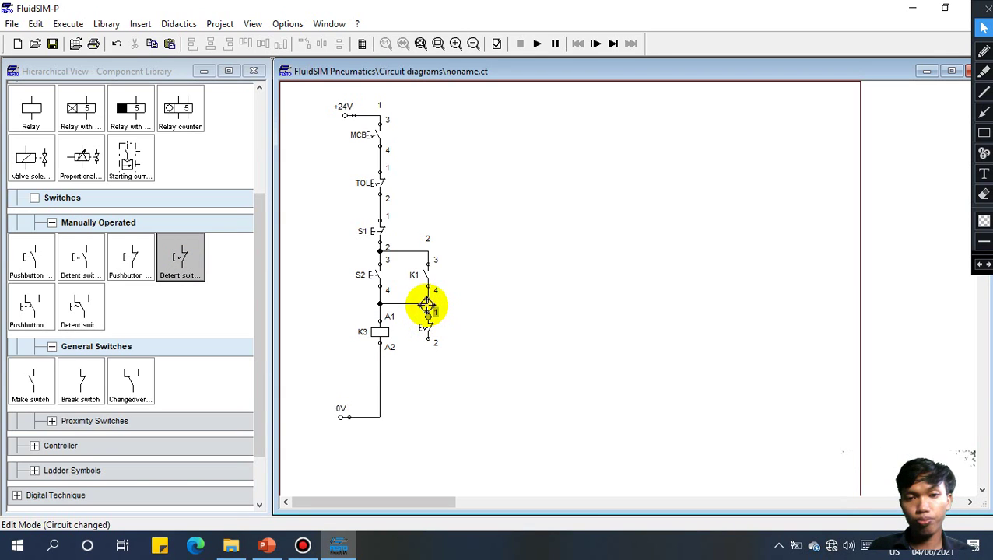
drag(428, 303, 428, 314)
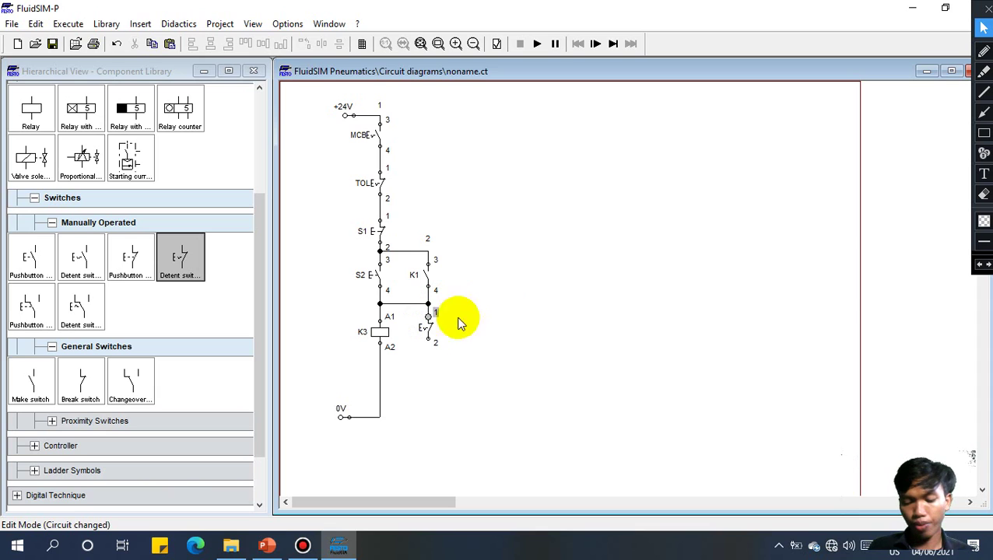
click(428, 328)
drag(428, 328, 457, 305)
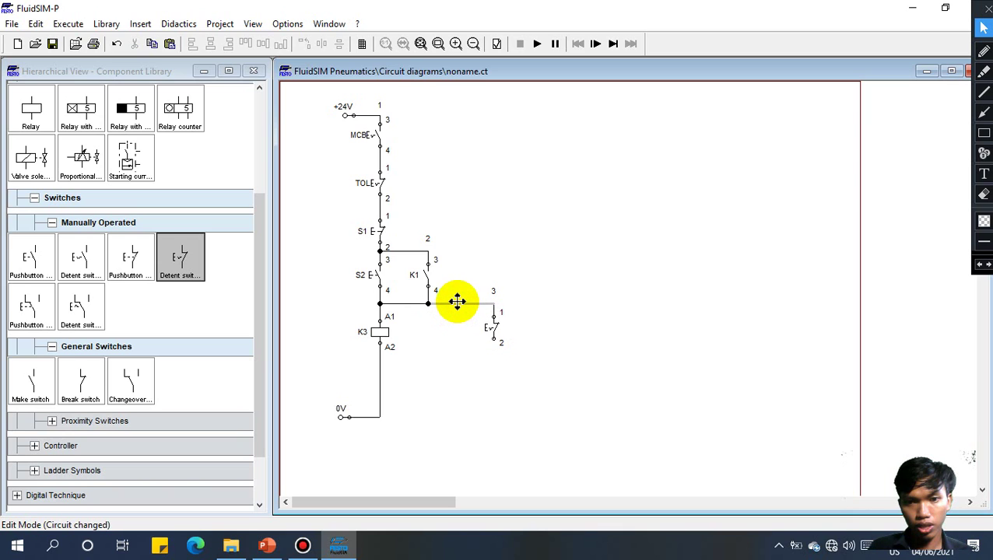
drag(496, 331, 473, 322)
click(521, 323)
- Label the break detent switch in the new branch TOR1
double_click(480, 331)
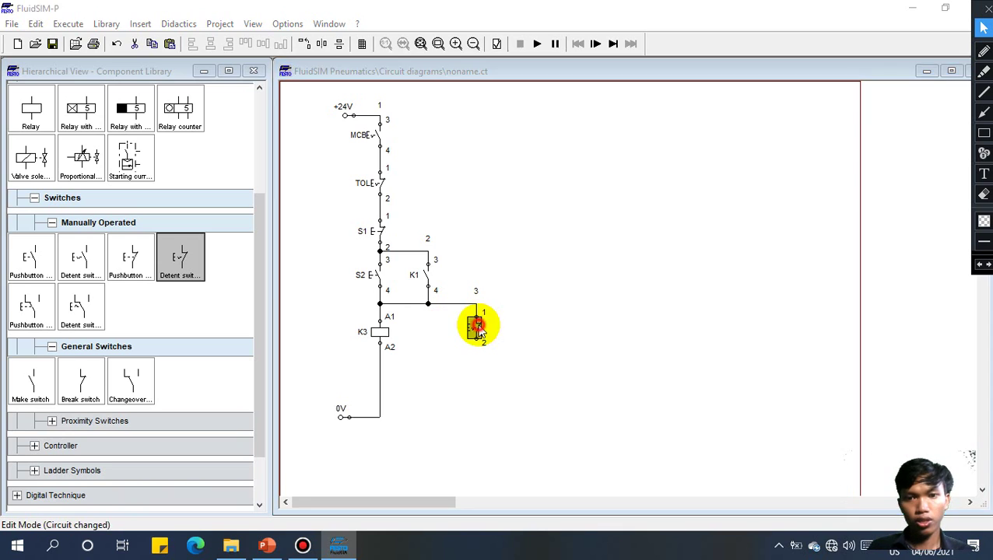
text(TOR)
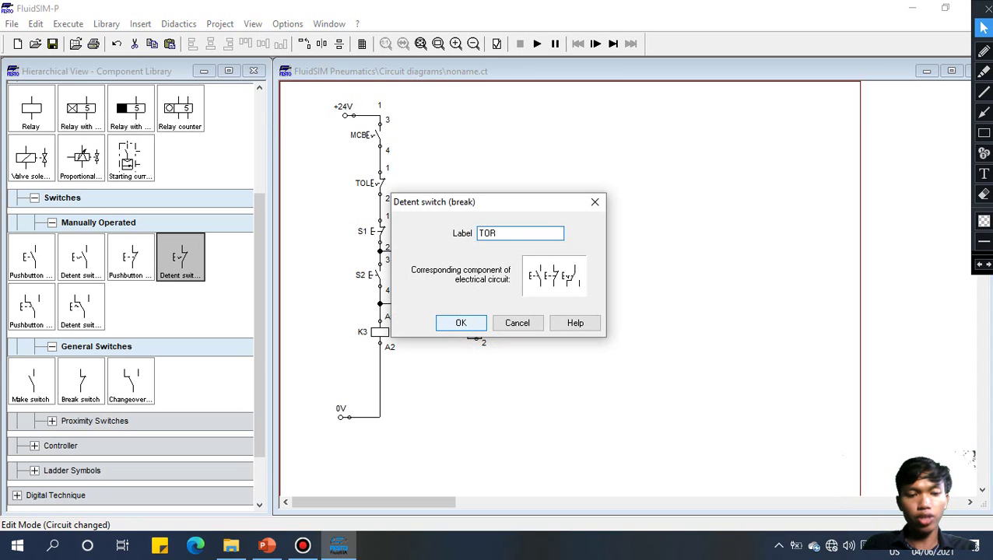
click(480, 329)
click(492, 325)
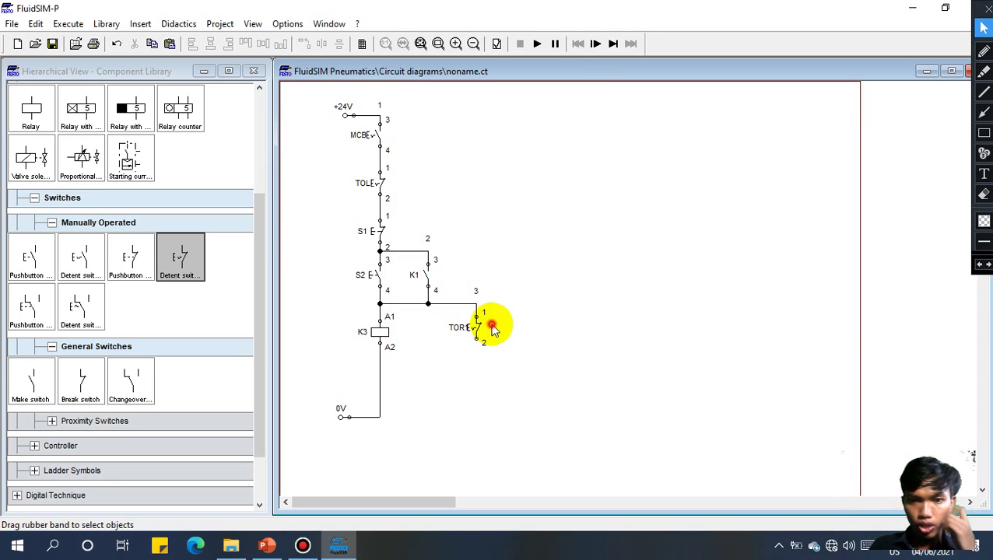
click(508, 330)
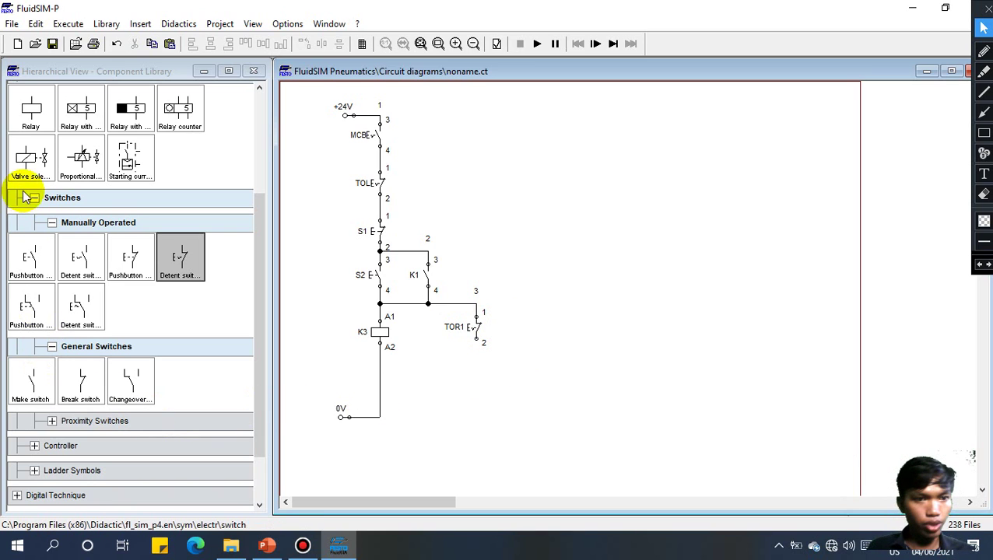
- Place a relay coil below TOR1 and label it K2
click(32, 123)
drag(31, 126, 477, 368)
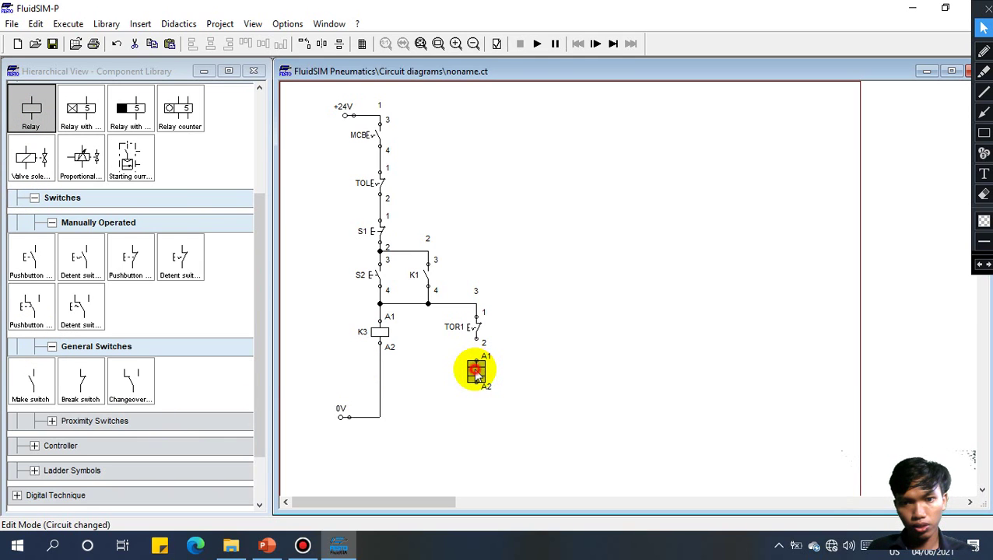
double_click(476, 374)
text(K2)
key(Return)
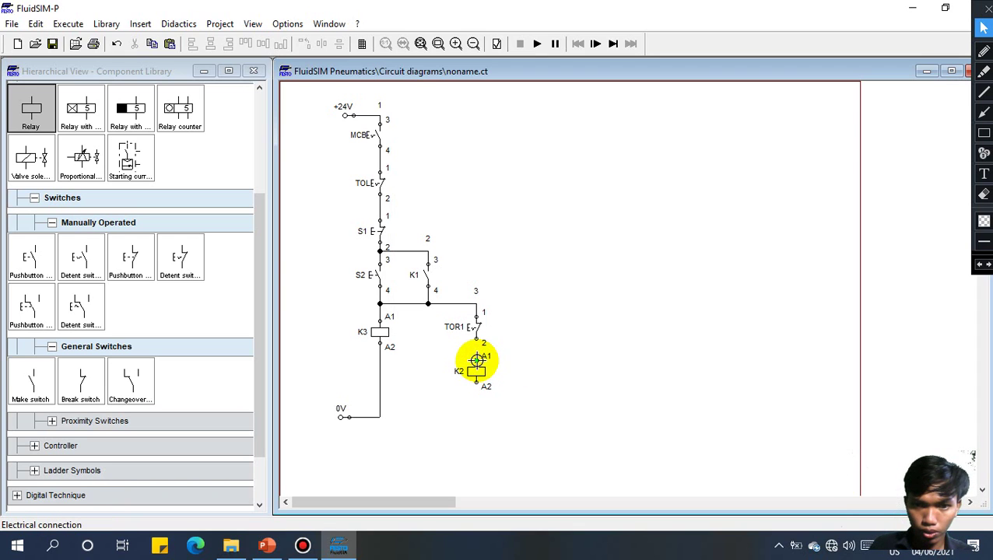
- Wire coil K2 between terminal 2 of TOR1 and the 0V line
drag(476, 360, 476, 341)
drag(476, 382, 381, 417)
click(517, 441)
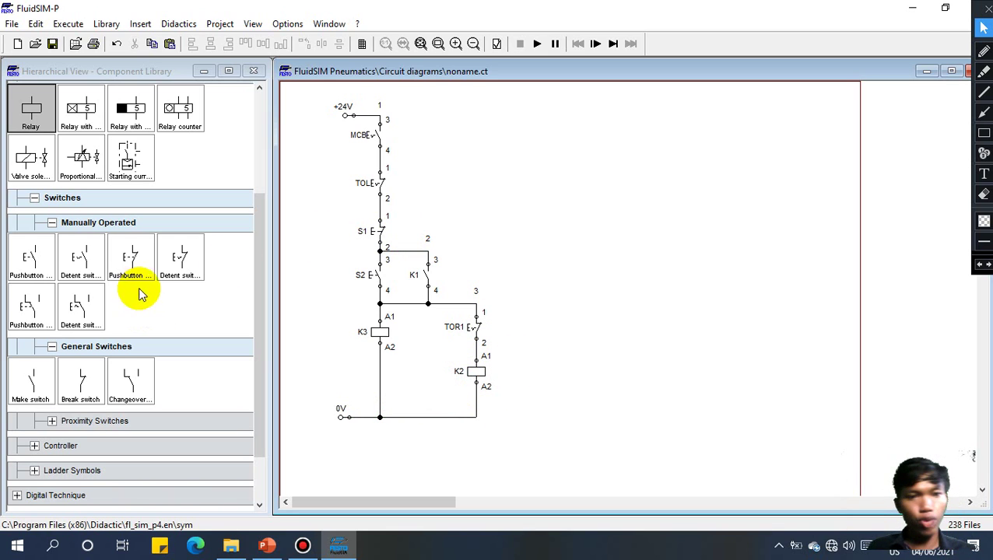
- Add another break detent switch beside coil K2 and wire its terminal 1 to the line between TOR1 and K2
drag(175, 268, 557, 352)
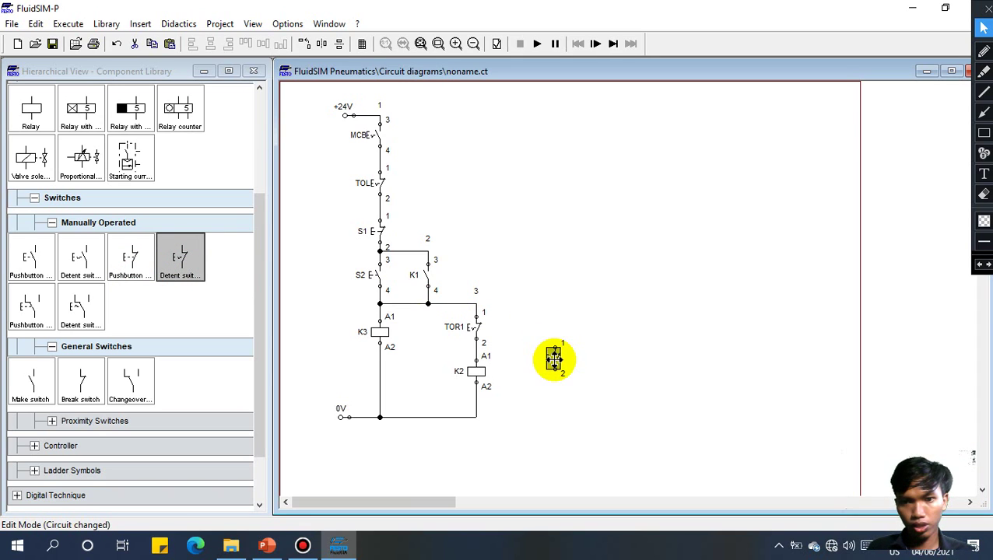
click(597, 366)
drag(560, 352, 476, 345)
- Label the break detent switch beside coil K2 TOR_2
double_click(557, 361)
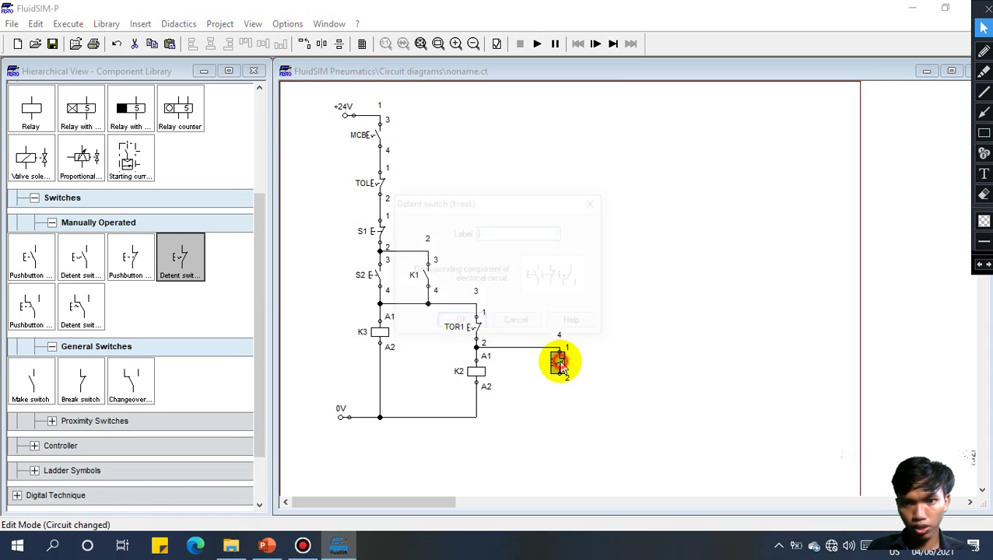
text(TOR)
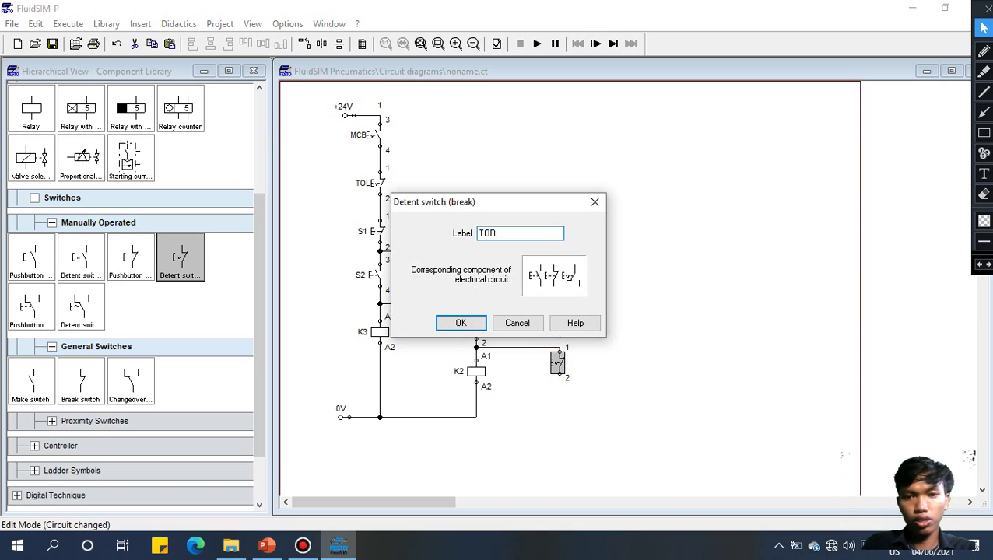
text(_2)
key(Return)
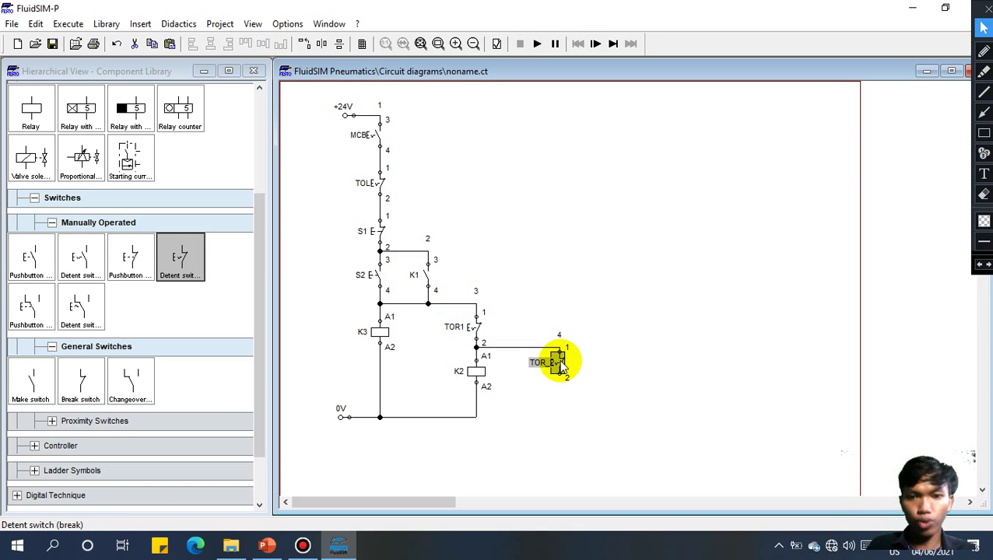
click(610, 354)
click(543, 363)
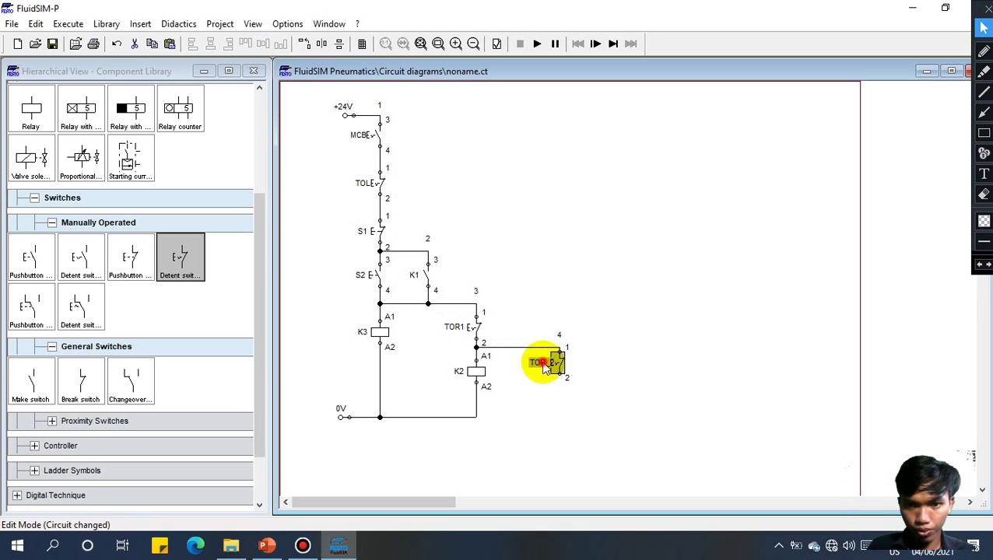
click(604, 365)
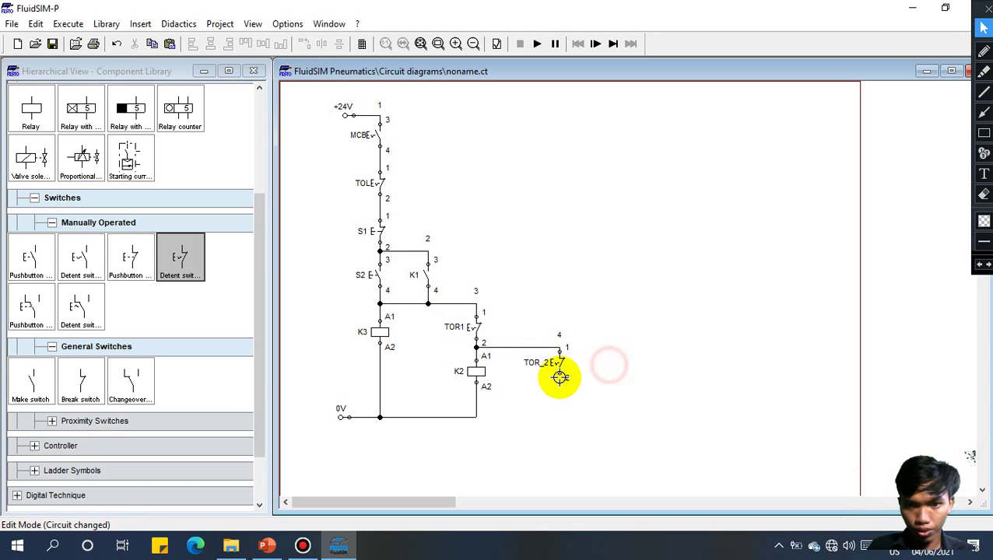
- Place a relay coil below TOR_2 and wire it between TOR_2 and the 0V line
click(28, 101)
drag(28, 101, 476, 412)
click(603, 410)
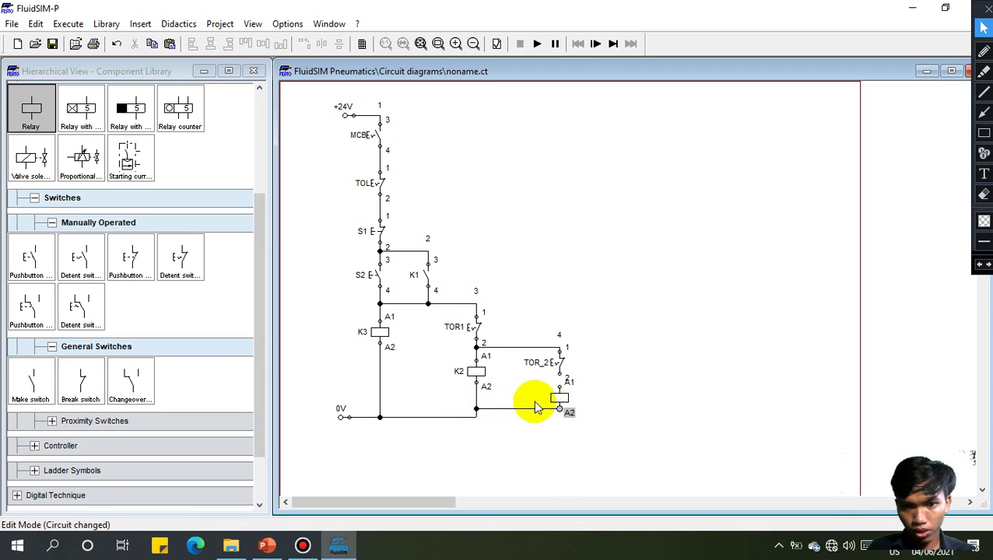
drag(476, 410, 512, 412)
click(494, 407)
click(619, 395)
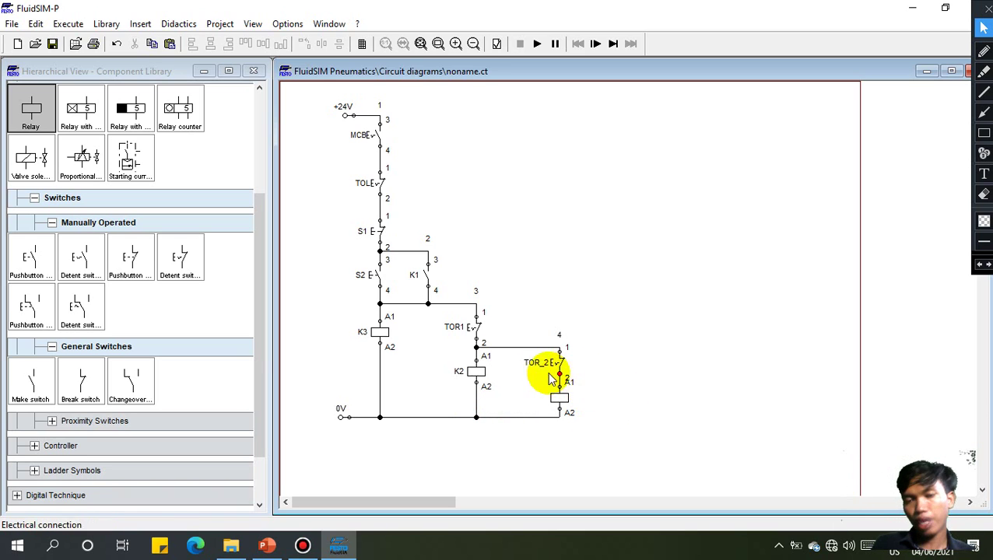
- Place a break switch and a make switch in the empty area beyond the TOR_2 branch
click(78, 387)
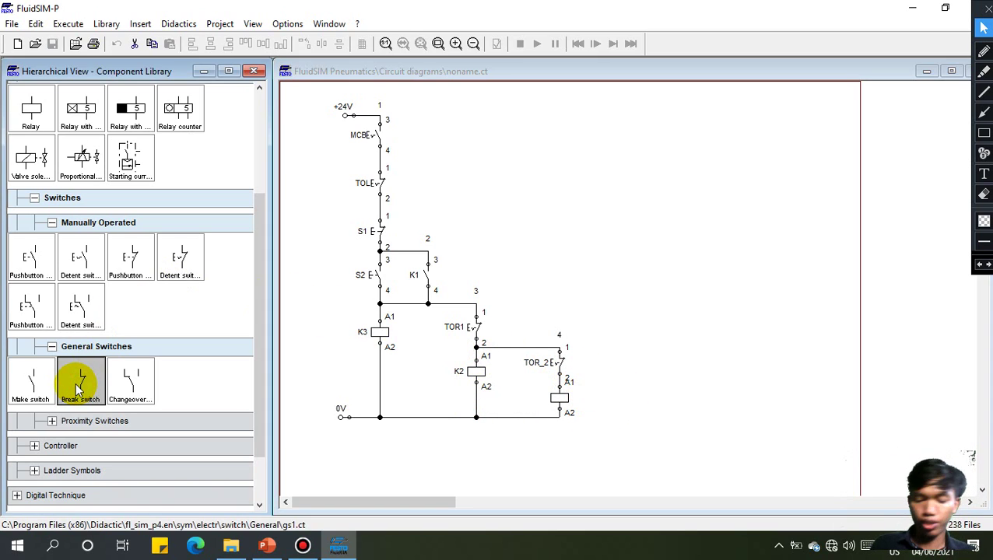
drag(78, 389, 716, 265)
drag(33, 388, 621, 264)
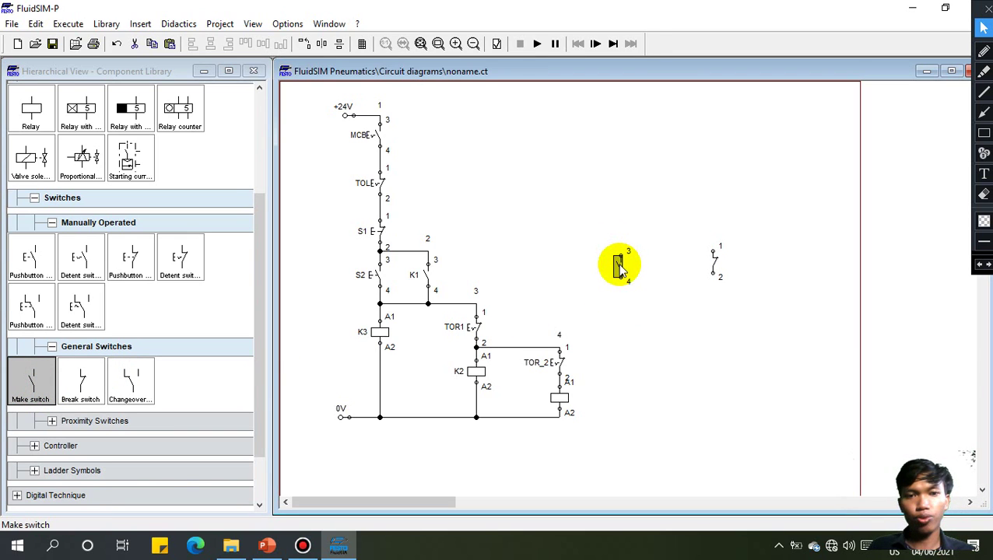
click(618, 259)
click(535, 227)
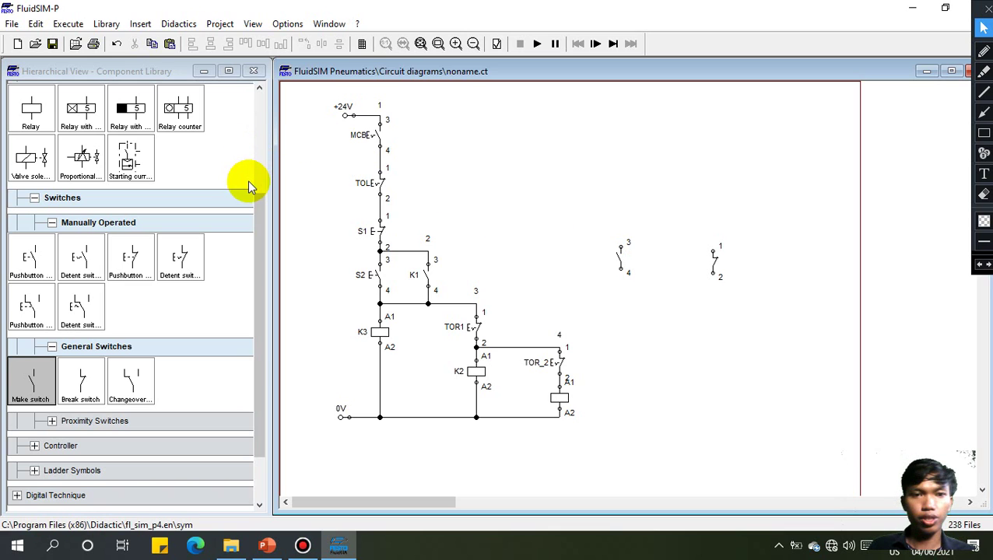
- Place an indicator light below the make switch beyond the TOR_2 branch and wire its lower terminal to the 0V line
drag(257, 210, 261, 113)
click(36, 212)
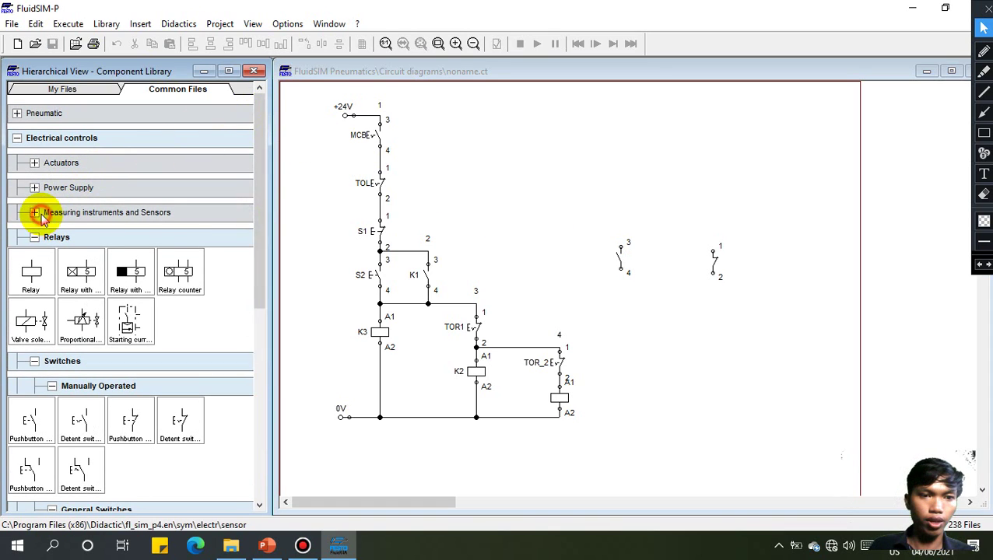
click(195, 313)
mouse_move(195, 314)
mouse_down()
mouse_move(638, 359)
mouse_move(623, 366)
mouse_move(620, 357)
mouse_move(622, 366)
mouse_move(561, 418)
mouse_up()
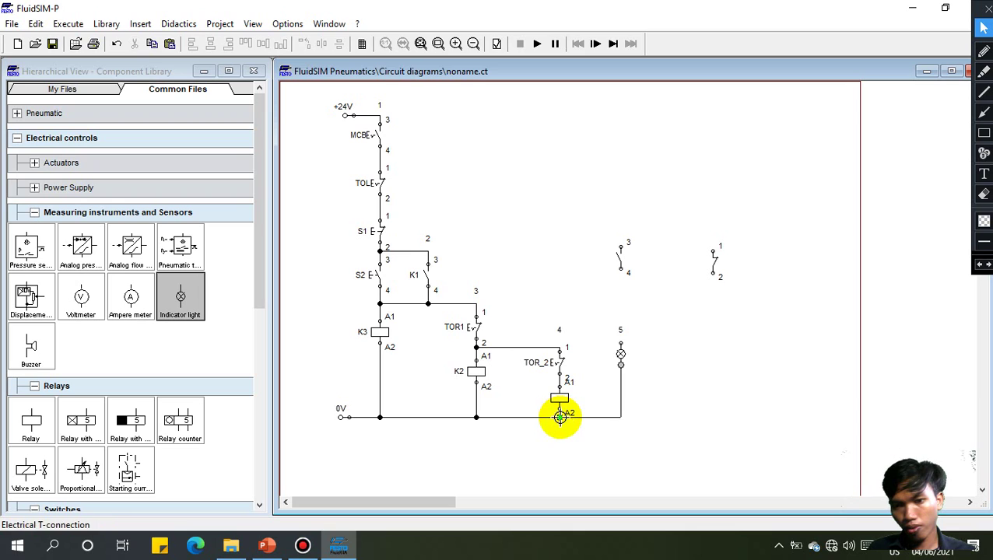
- Set the indicator light's signal color to green and wire its upper terminal to terminal 4 of the make switch
double_click(619, 353)
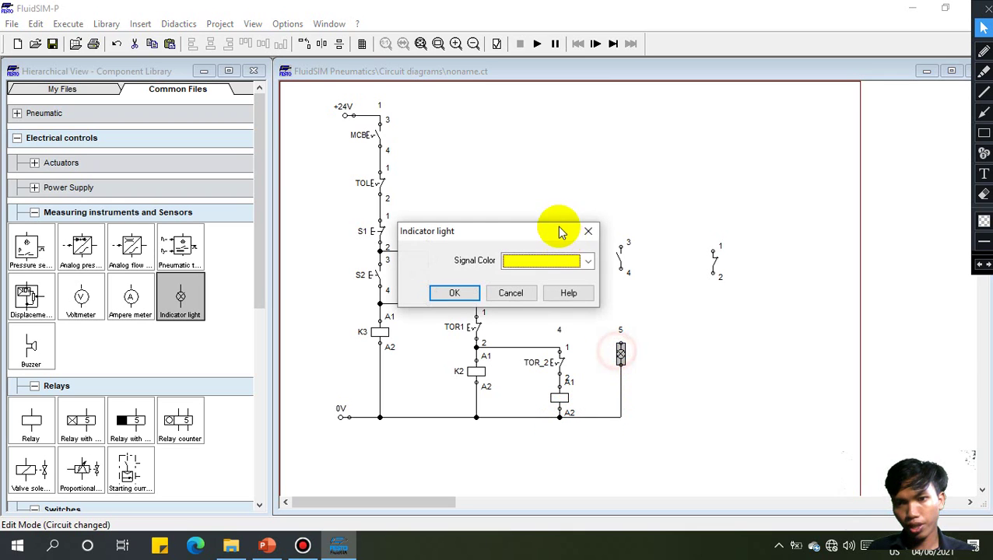
click(588, 261)
click(546, 347)
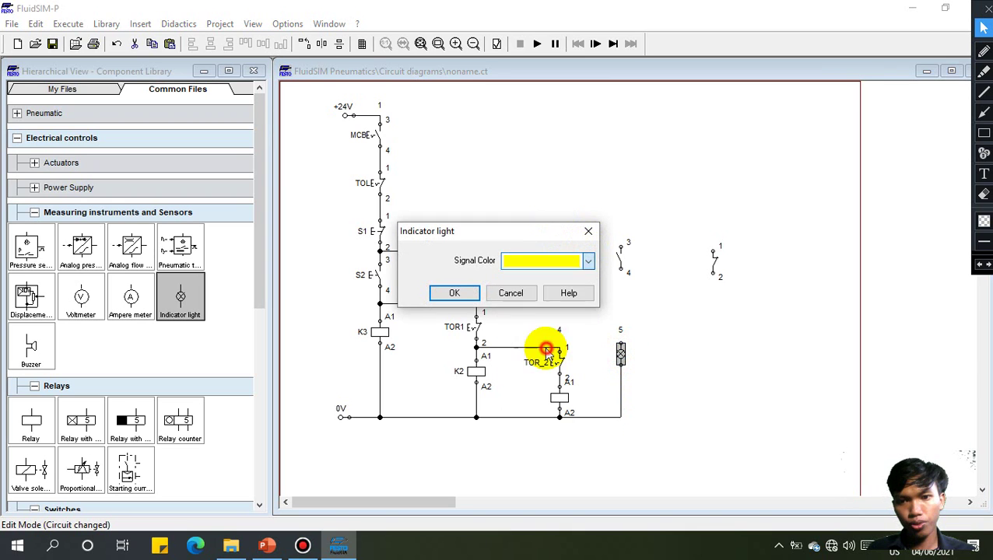
click(461, 294)
drag(618, 342, 619, 272)
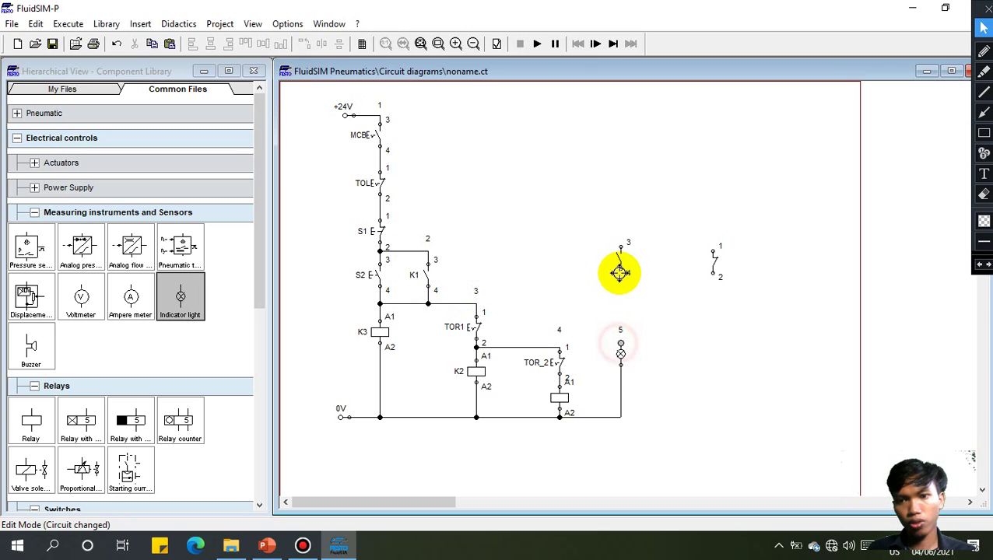
- Label the make switch above the indicator light K3 and wire its terminal 3 to the line between MCB and TOL
double_click(622, 261)
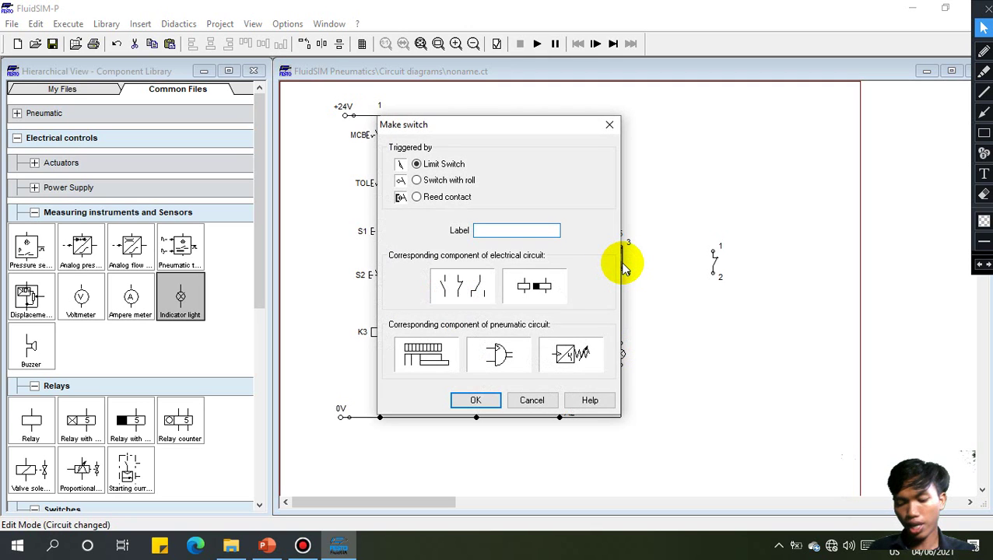
text(K3)
key(Return)
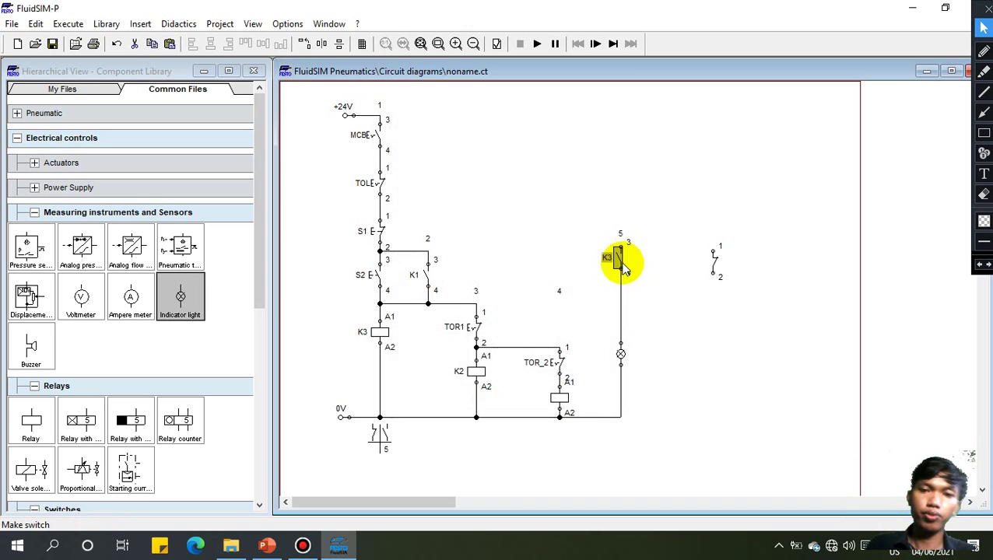
click(592, 244)
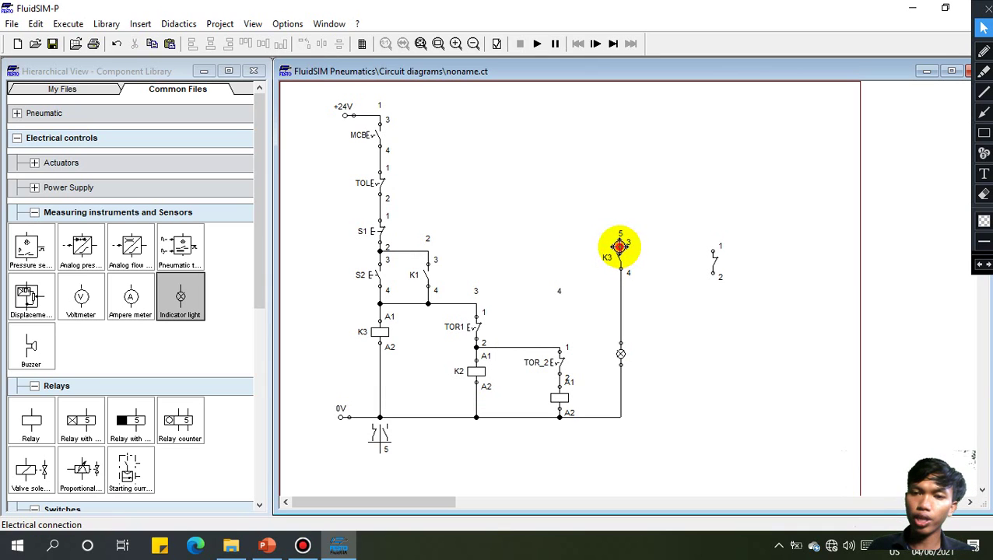
drag(621, 247, 380, 159)
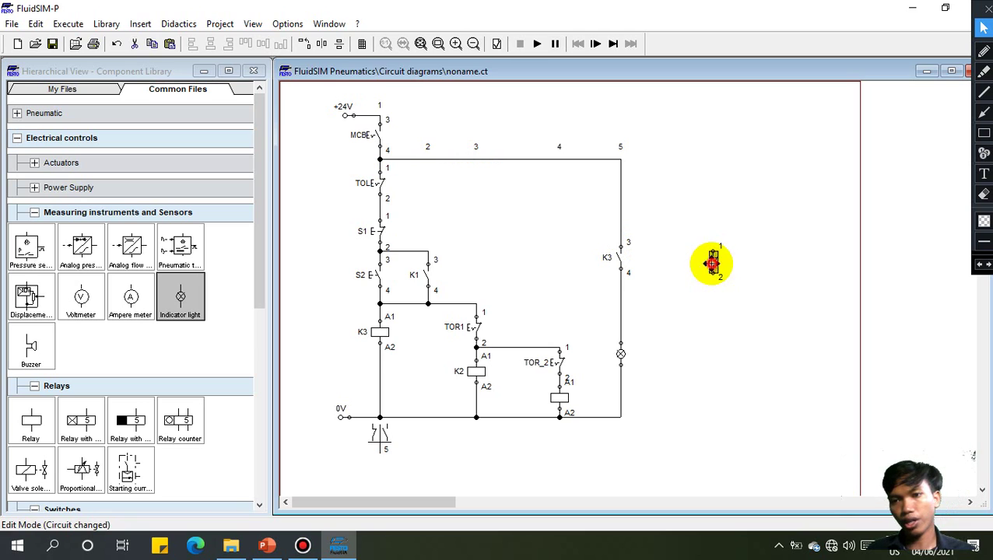
- Label the unconnected break switch K3 and move it level with and close beside the K3 make switch
double_click(711, 264)
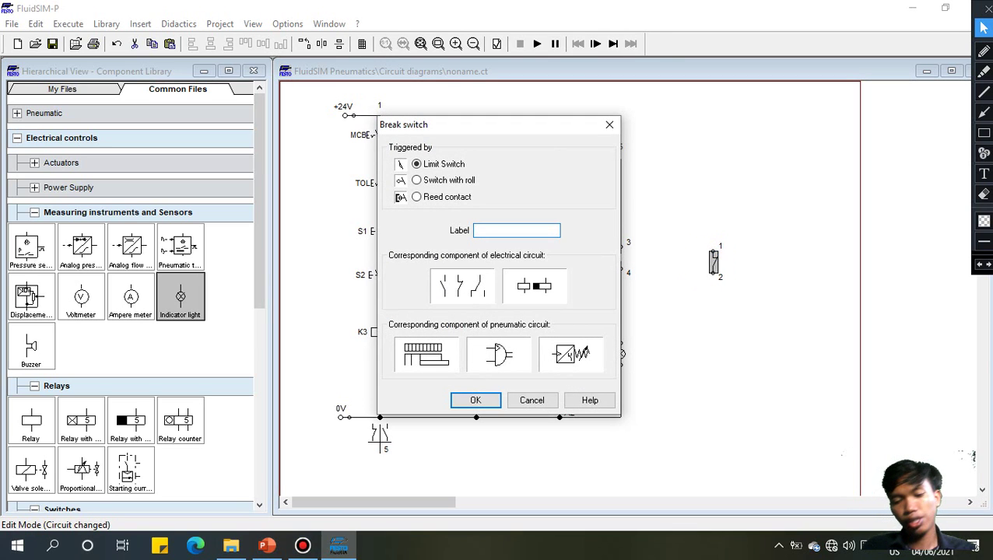
text(K3)
key(Return)
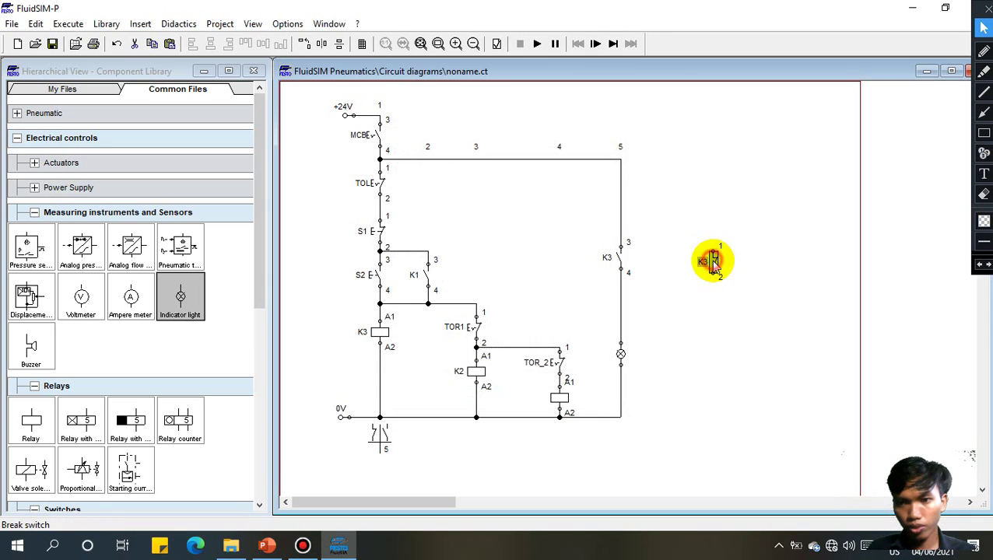
double_click(710, 262)
click(610, 125)
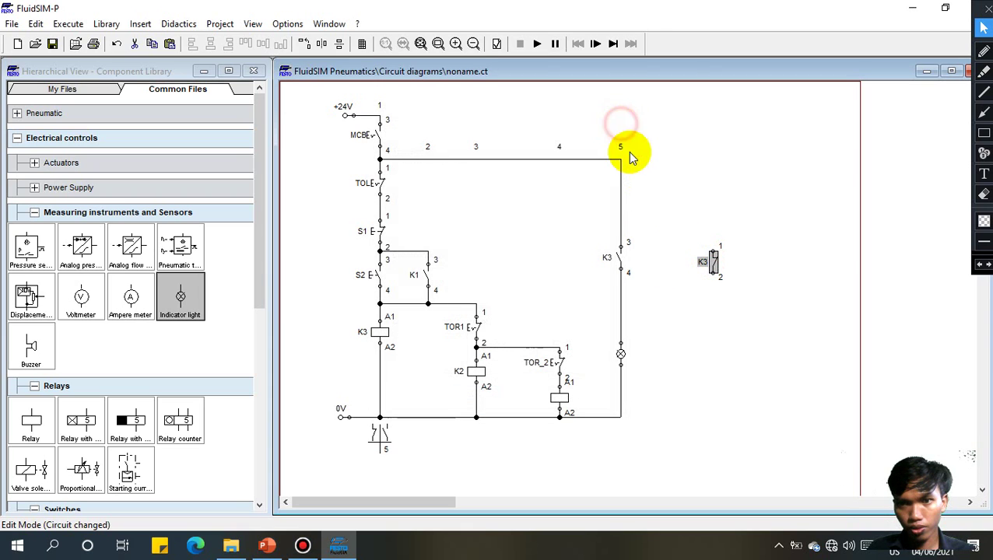
drag(712, 262, 665, 257)
- Copy the green indicator light to below the K3 break switch and set the copy's signal color to red
click(620, 357)
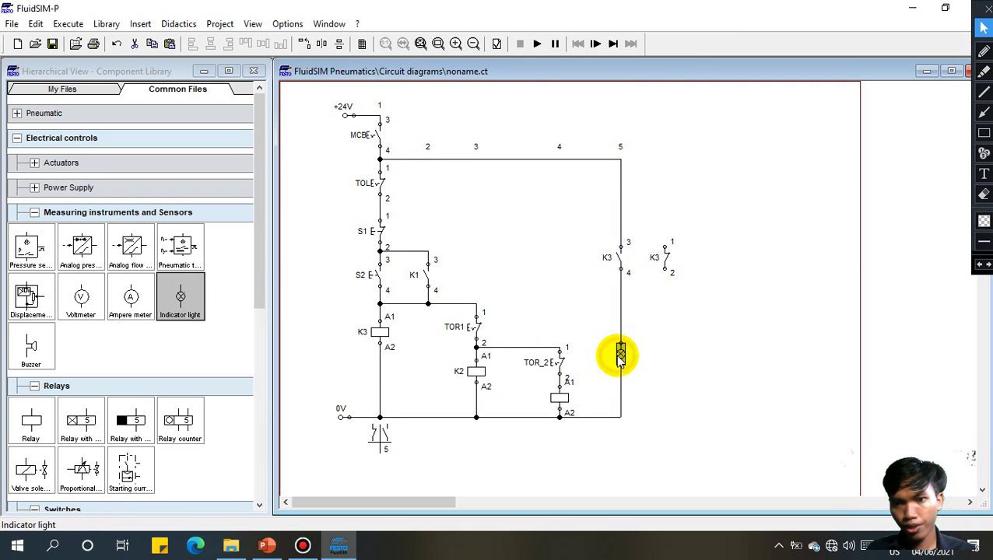
drag(620, 358, 663, 343)
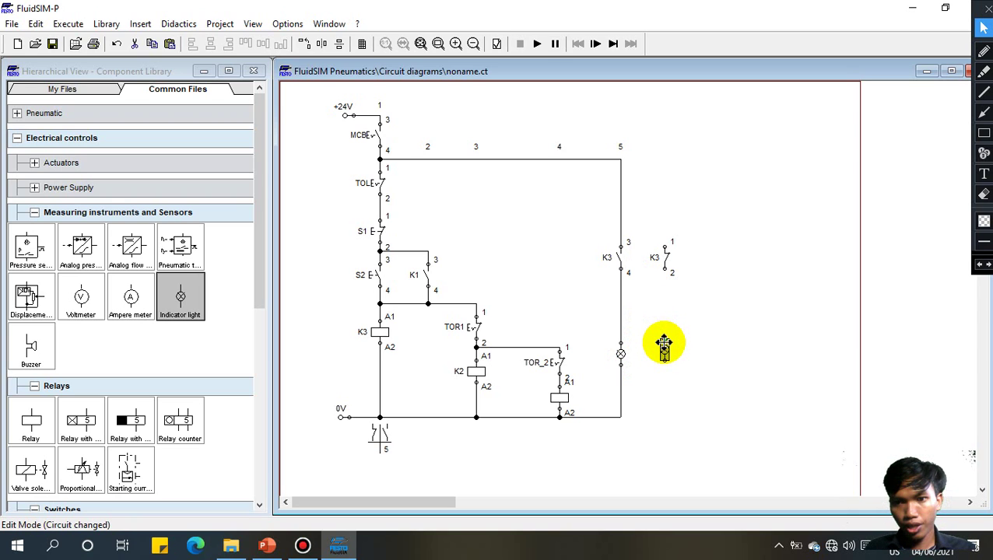
double_click(664, 355)
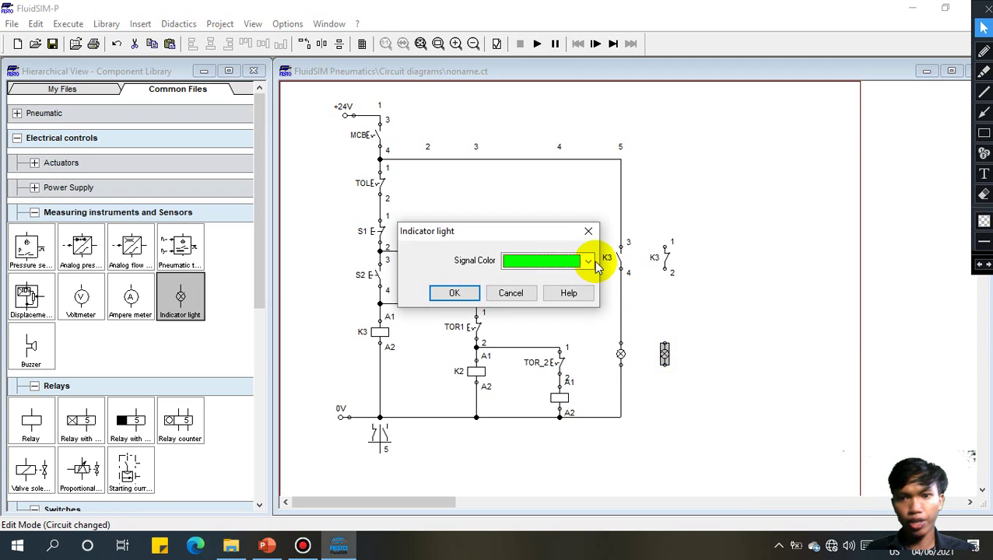
click(588, 261)
click(546, 356)
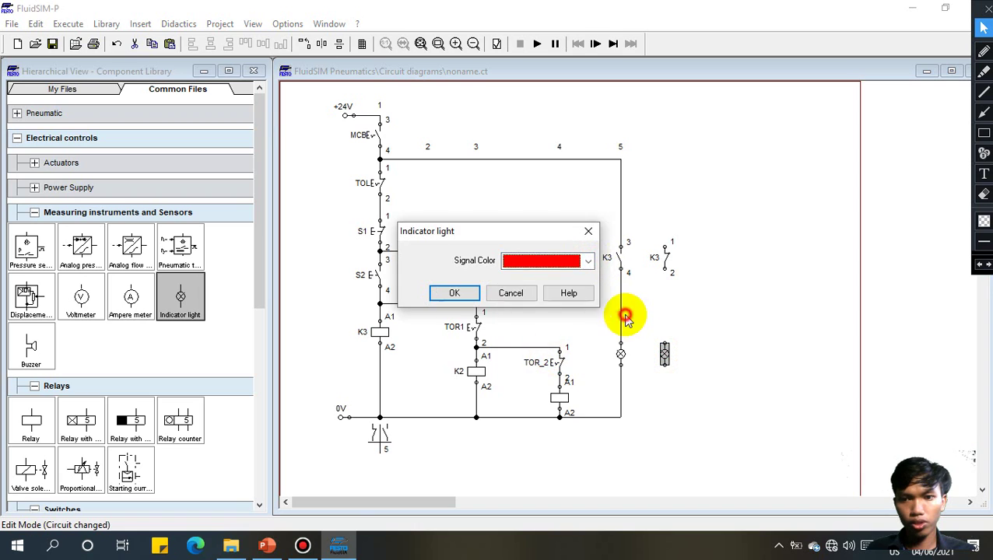
click(466, 291)
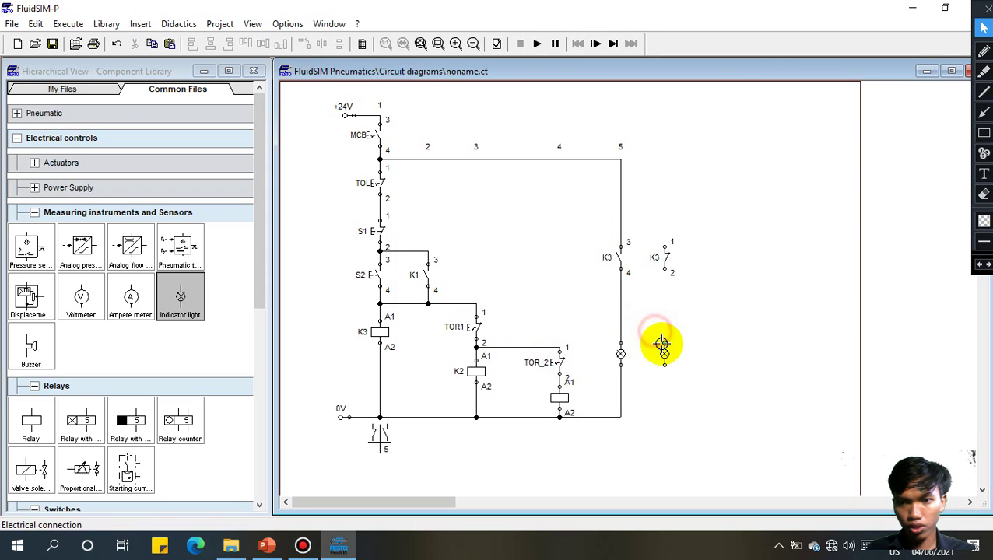
- Wire the red indicator light between the K3 break switch and the 0V line, and the switch's terminal 1 to the MCB supply line
drag(663, 344, 663, 269)
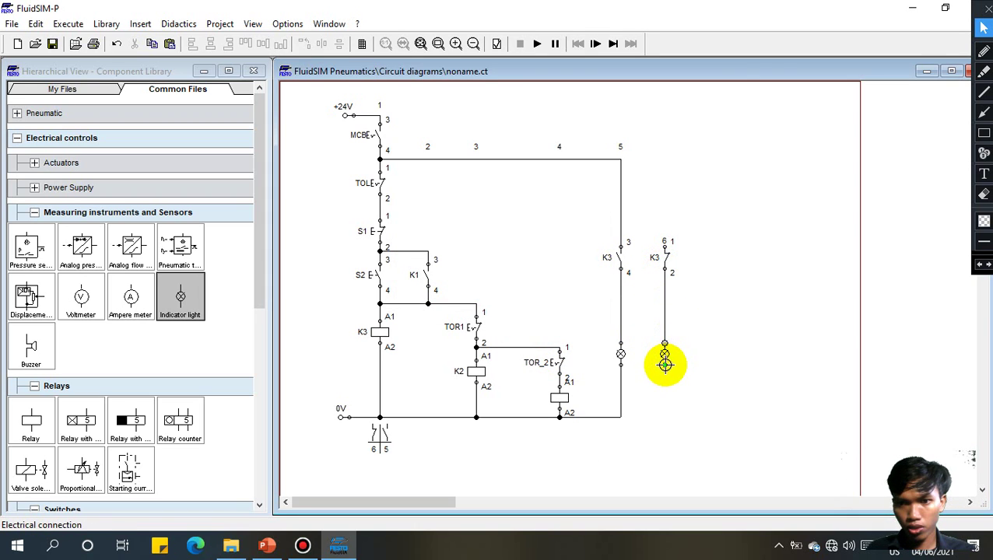
drag(665, 364, 621, 418)
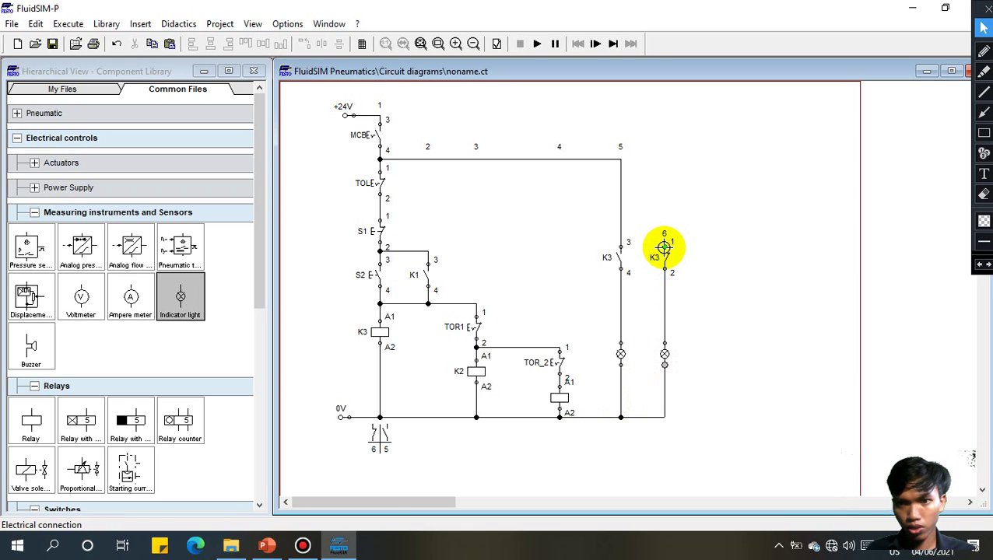
drag(664, 246, 621, 160)
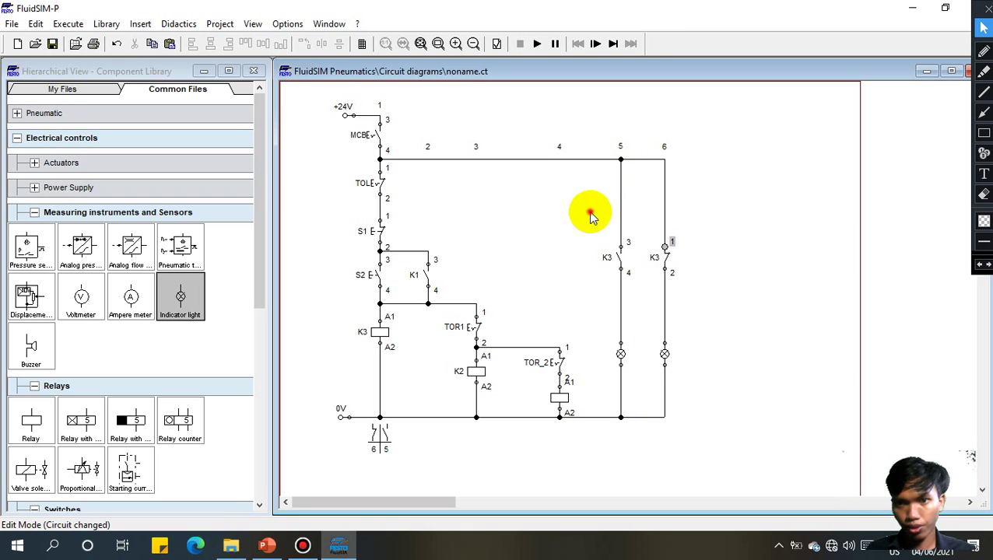
- Run the simulation, close MCB and operate S2 several times to test the coils and lights, and stop the simulation
click(540, 45)
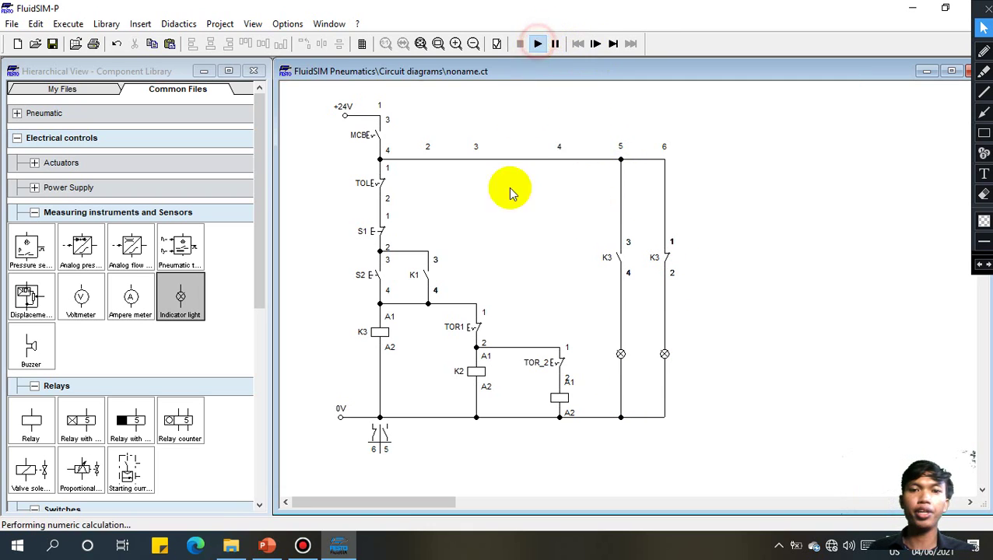
click(381, 133)
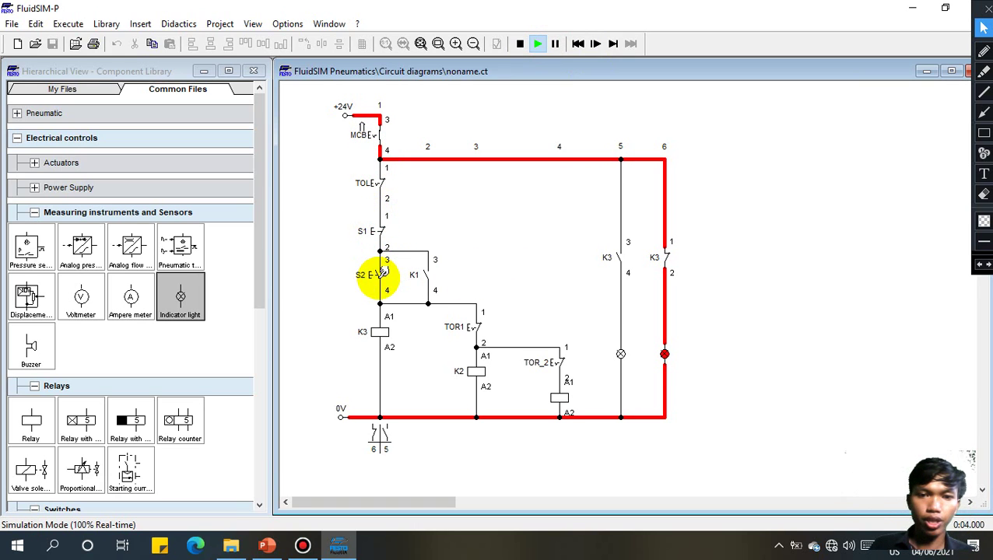
click(382, 271)
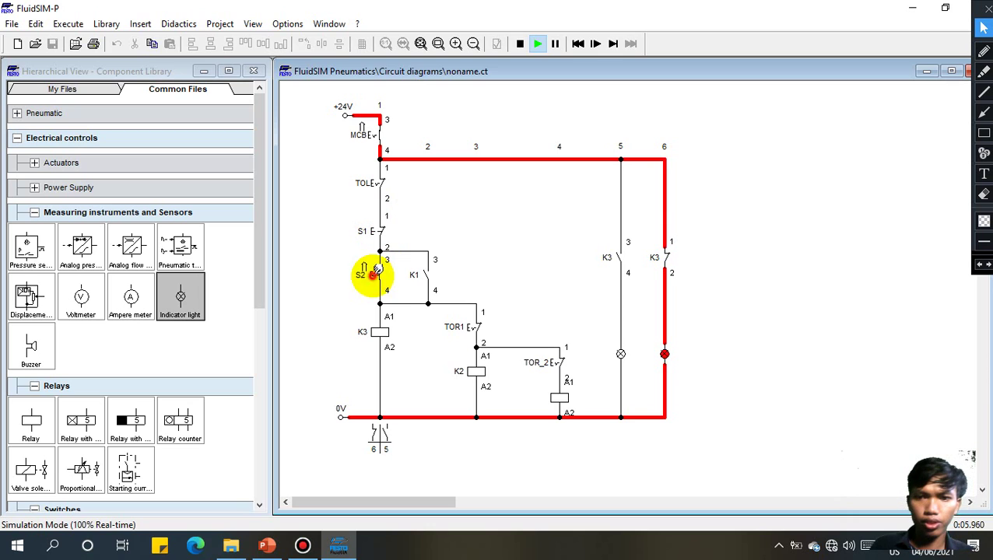
click(379, 271)
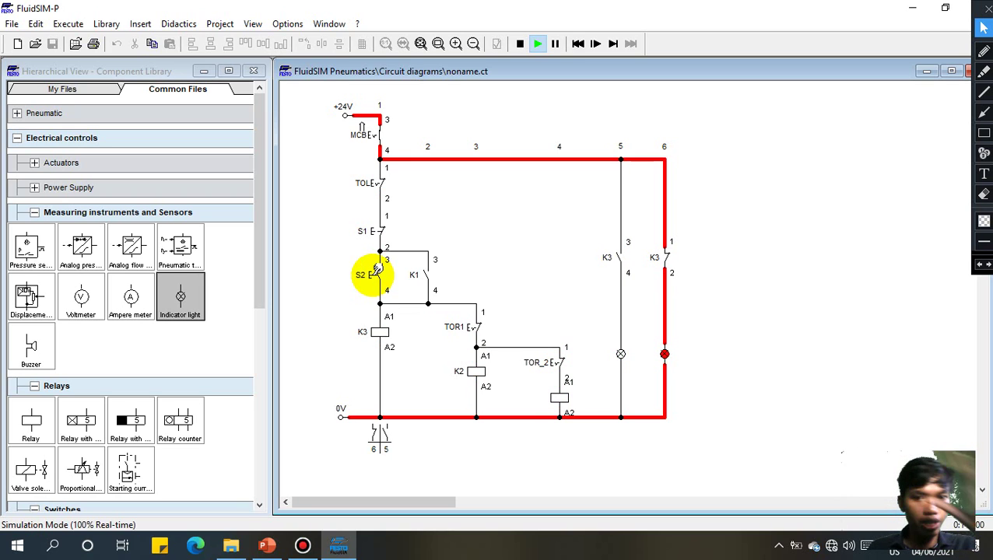
click(378, 271)
click(377, 272)
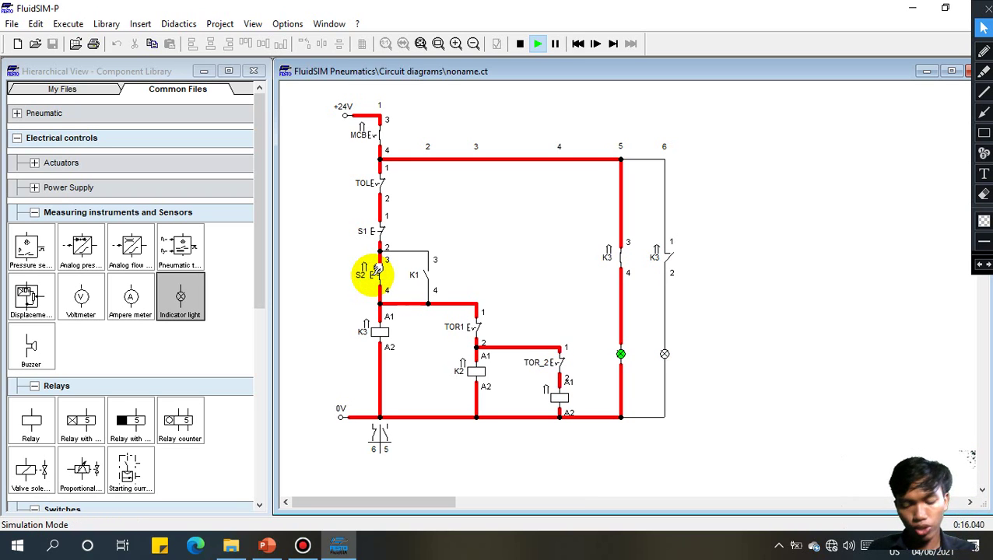
click(520, 44)
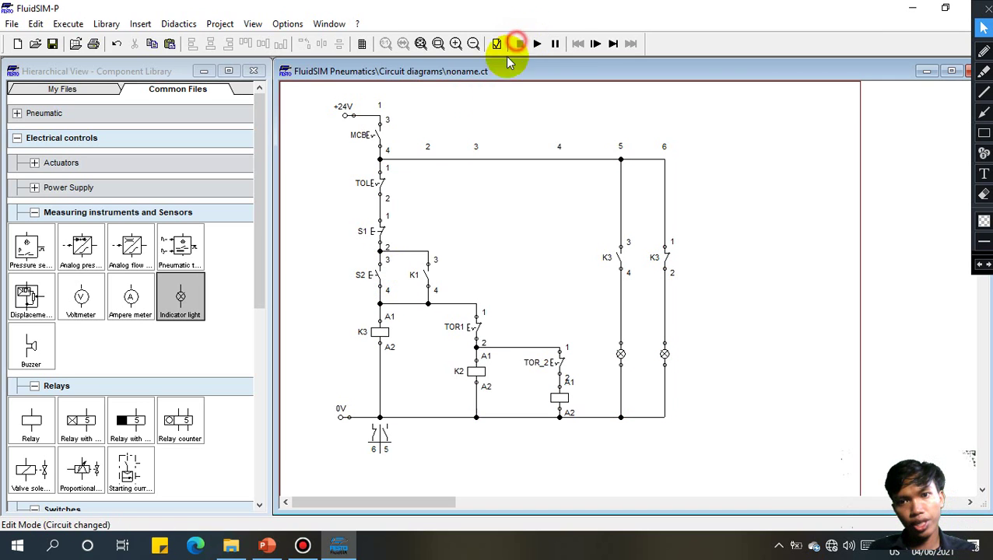
- Change the label of the make switch parallel to S2 to K3
double_click(424, 280)
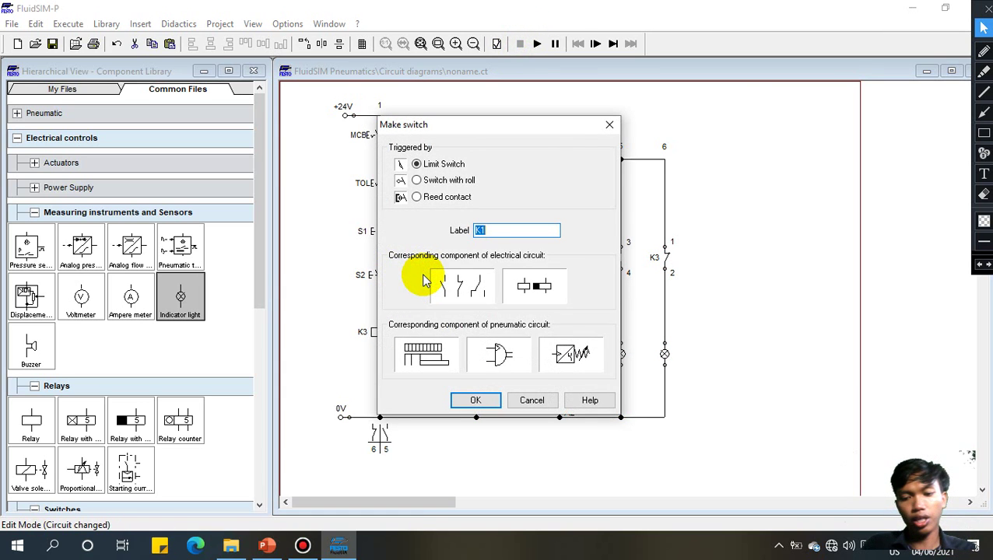
text(K3)
key(Return)
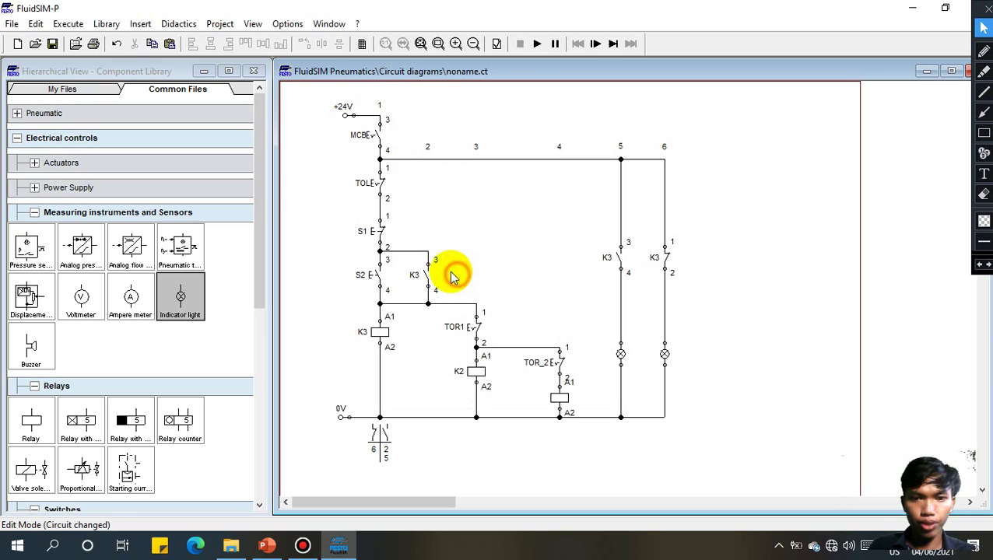
- Simulate the circuit again, close MCB and actuate S2 to check the self-holding contact, and stop the simulation
click(537, 44)
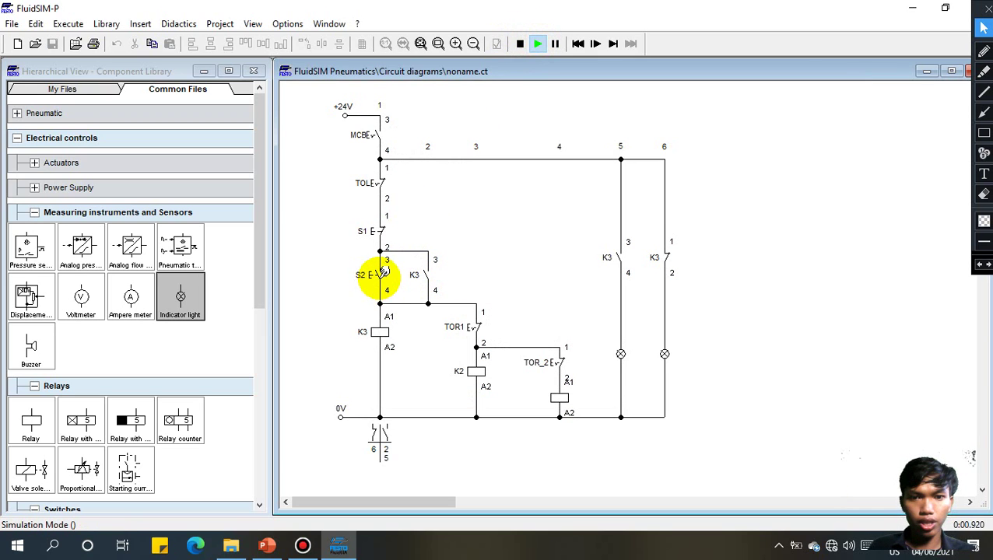
click(375, 137)
click(374, 276)
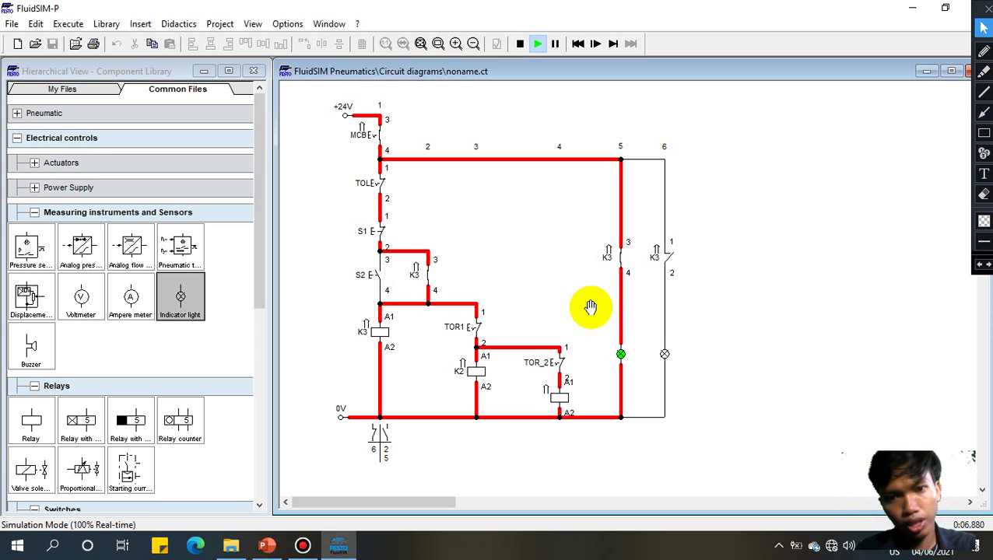
click(520, 43)
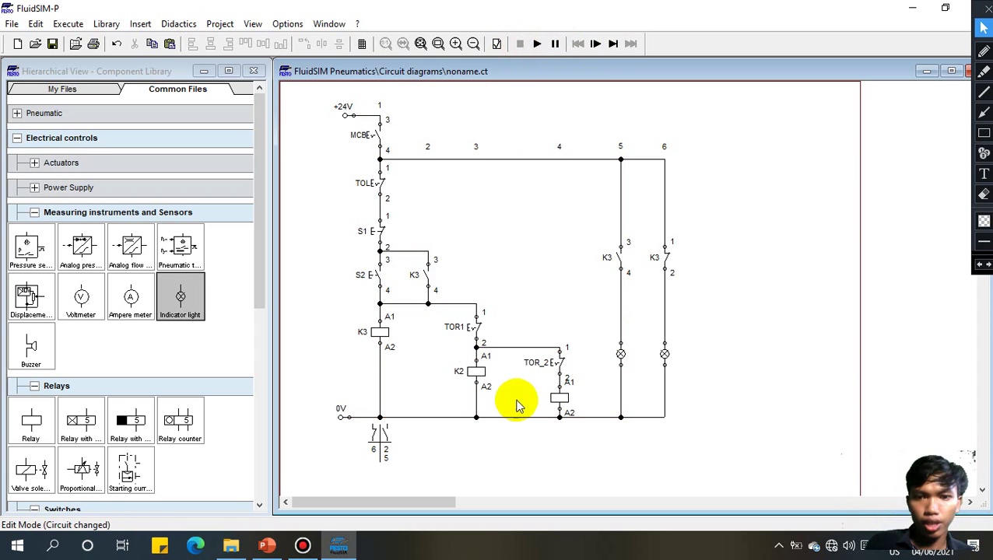
- Label the relay coil below TOR_2 K1
double_click(559, 397)
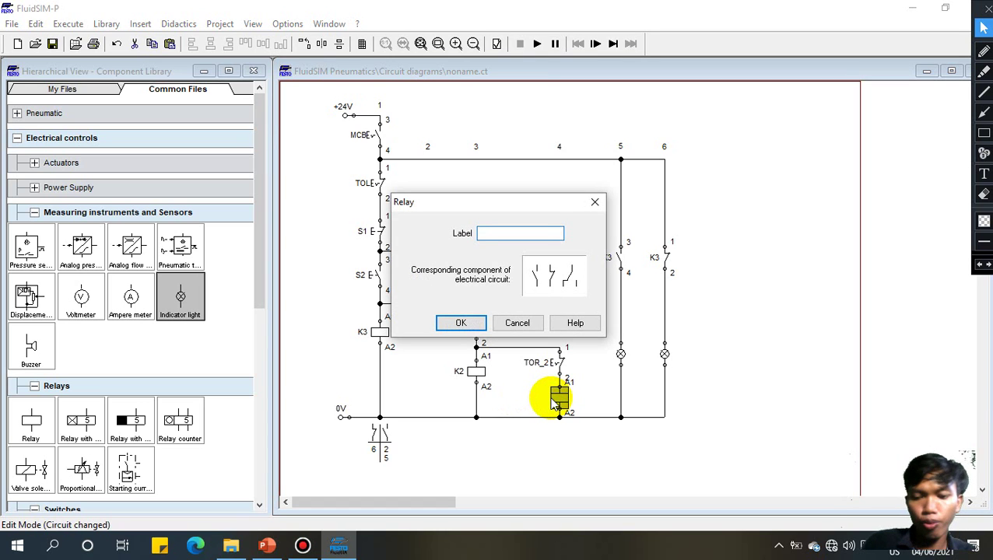
text(K1)
key(Return)
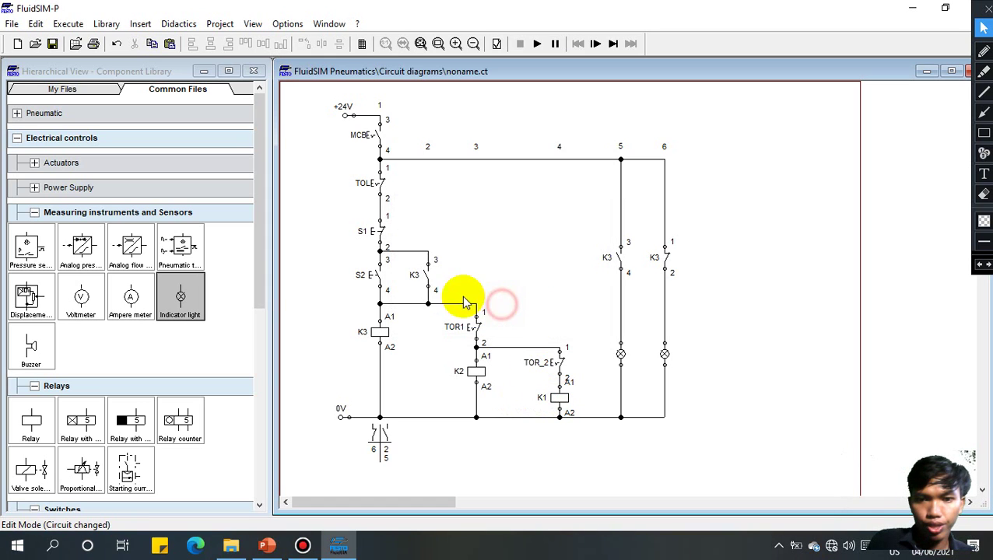
- Relabel the make switch parallel to S2 as K1 to link it to the coil below TOR_2
double_click(420, 274)
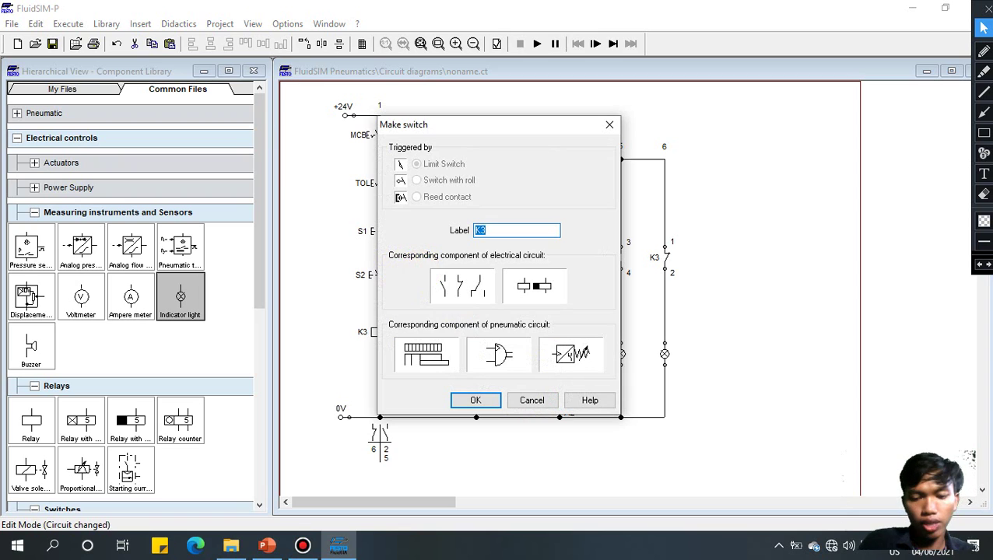
text(K1)
key(Return)
click(490, 241)
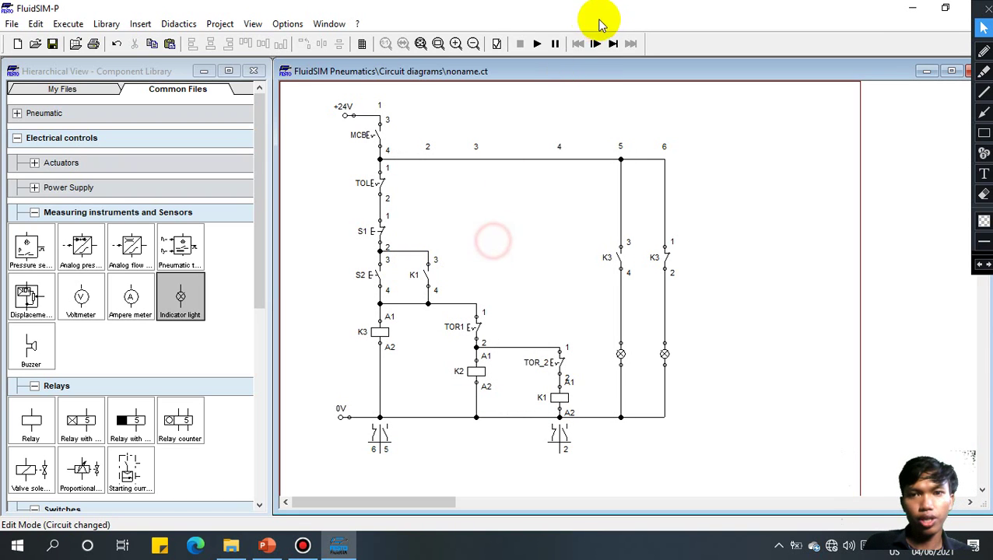
- Simulate the circuit, close MCB and actuate S2 to check the K1 self-holding contact and indicator lights, and stop the simulation
click(537, 43)
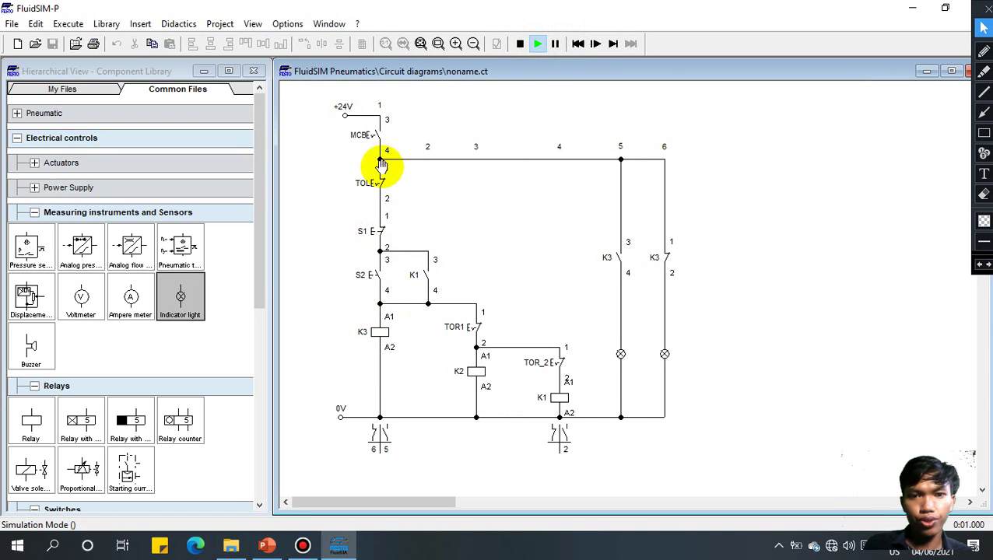
click(383, 132)
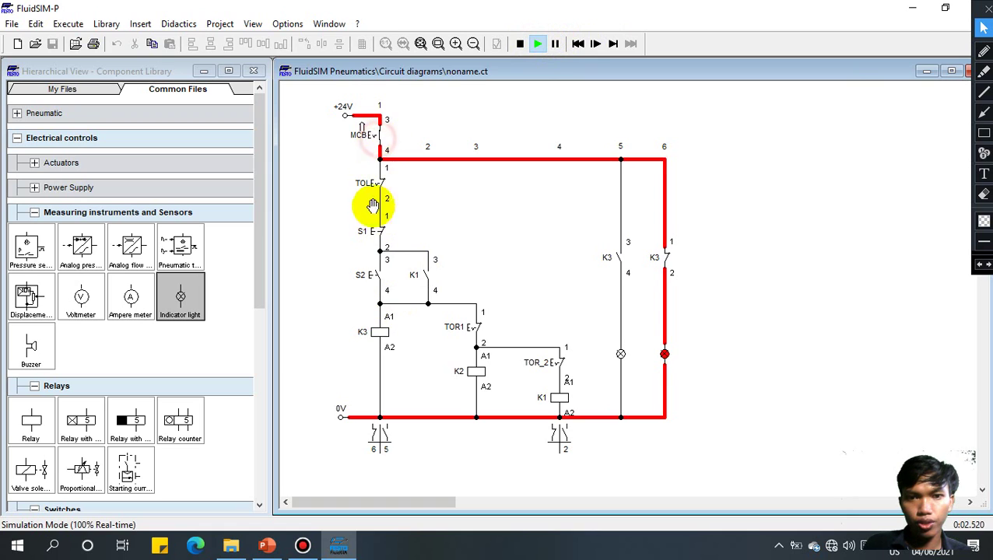
click(383, 268)
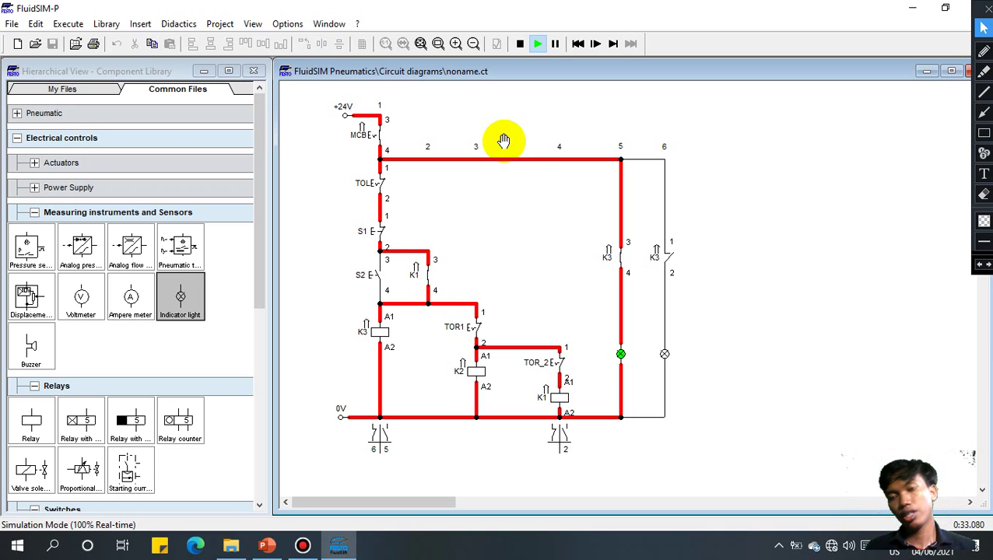
click(519, 45)
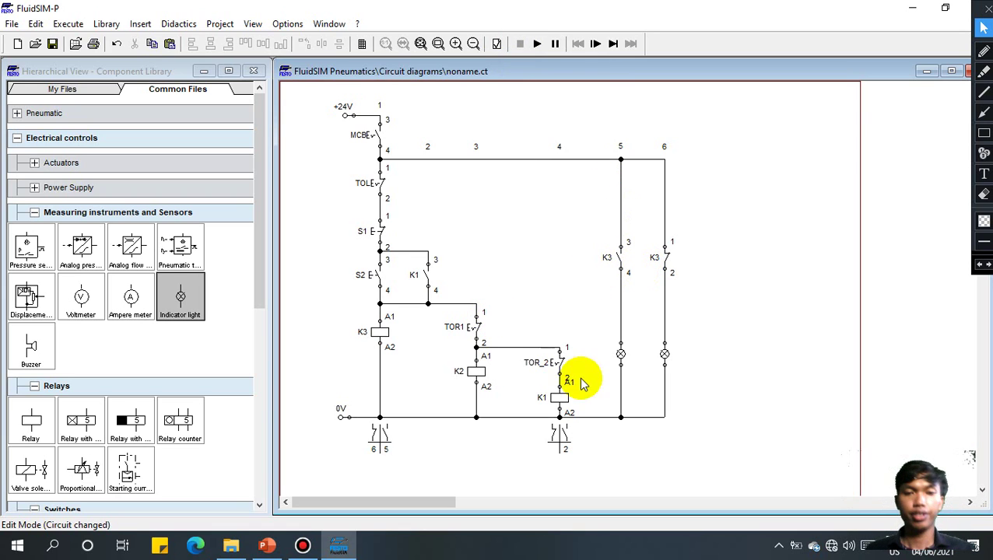
- Delete the TOR1 and TOR_2 branches with their K2 and K1 coils, including the leftover junctions on the 0V line
click(585, 402)
drag(392, 305, 392, 296)
click(393, 296)
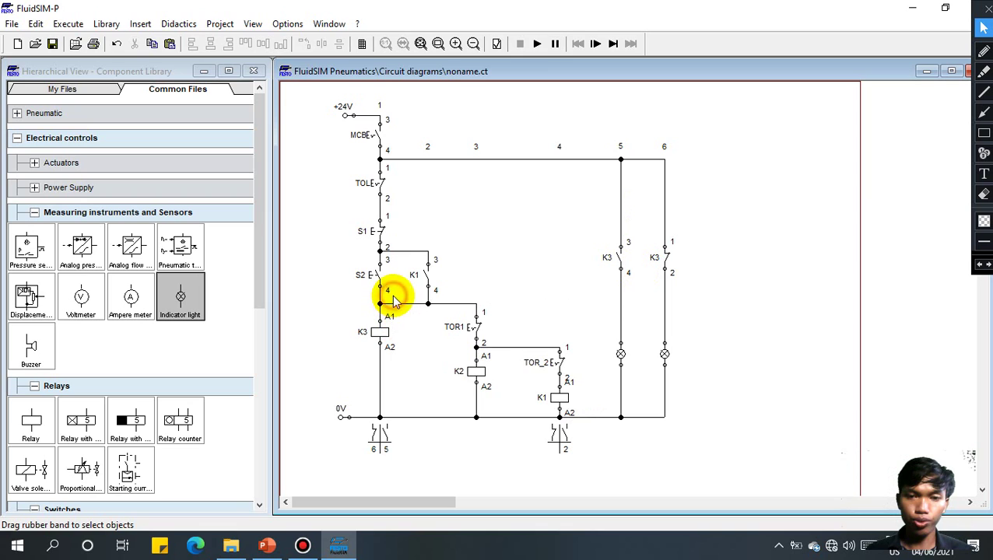
drag(585, 405, 387, 295)
key(Delete)
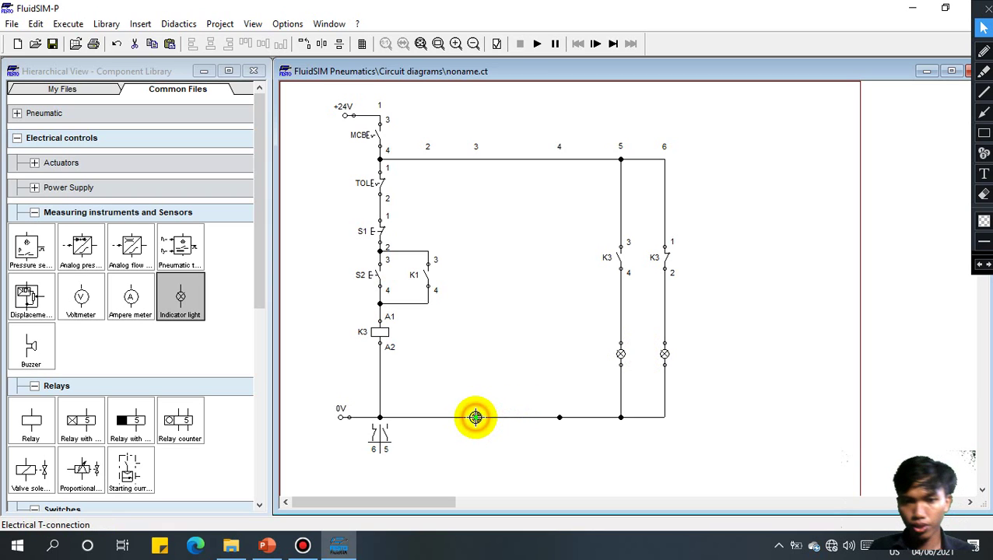
drag(477, 418, 559, 418)
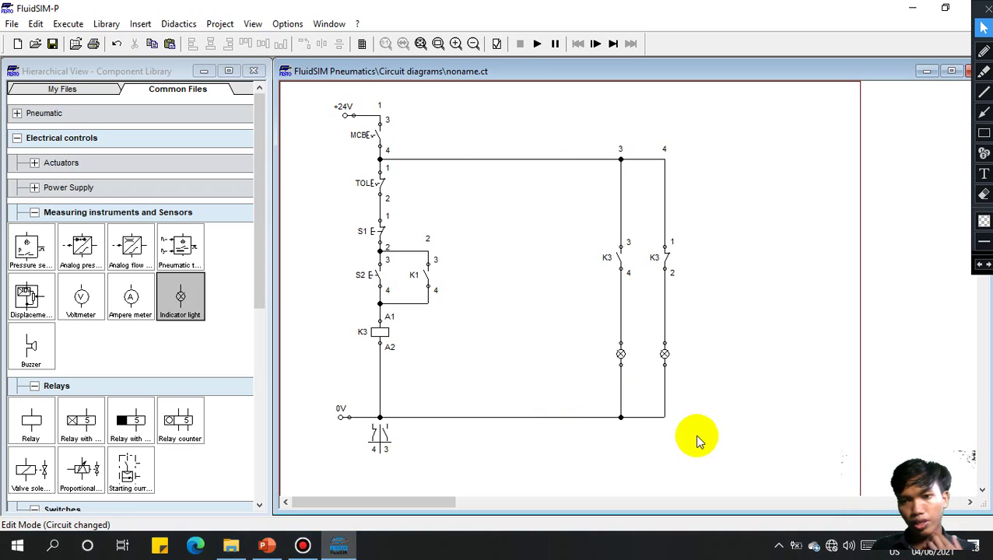
- Shift the two indicator light branches with their K3 contacts to the right to free space in the middle of the circuit
drag(730, 457, 566, 128)
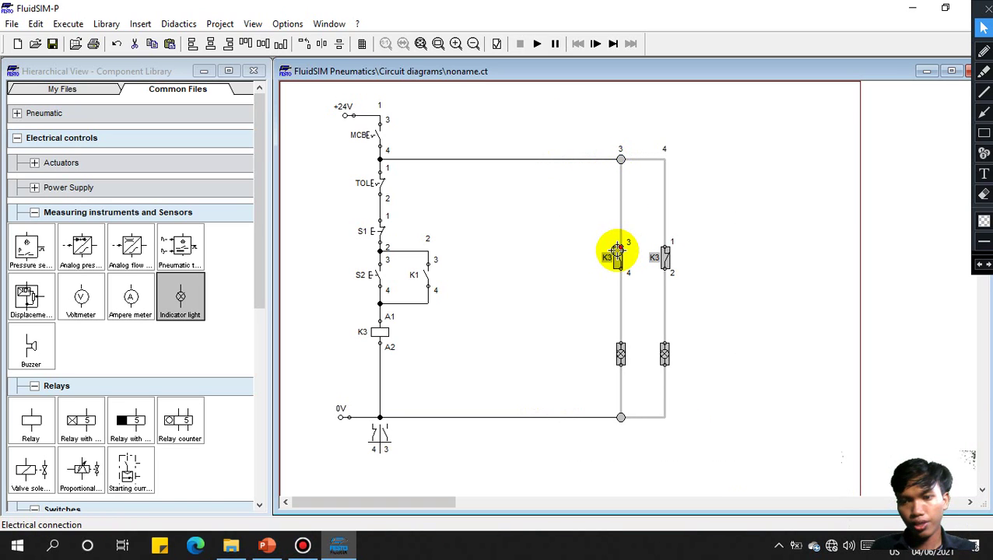
key(Right)
key(Right)
key(Right)
key(Right)
key(Right)
key(Right)
key(Right)
key(Right)
key(Right)
key(Right)
key(Right)
key(Right)
key(Right)
key(Right)
key(Right)
key(Right)
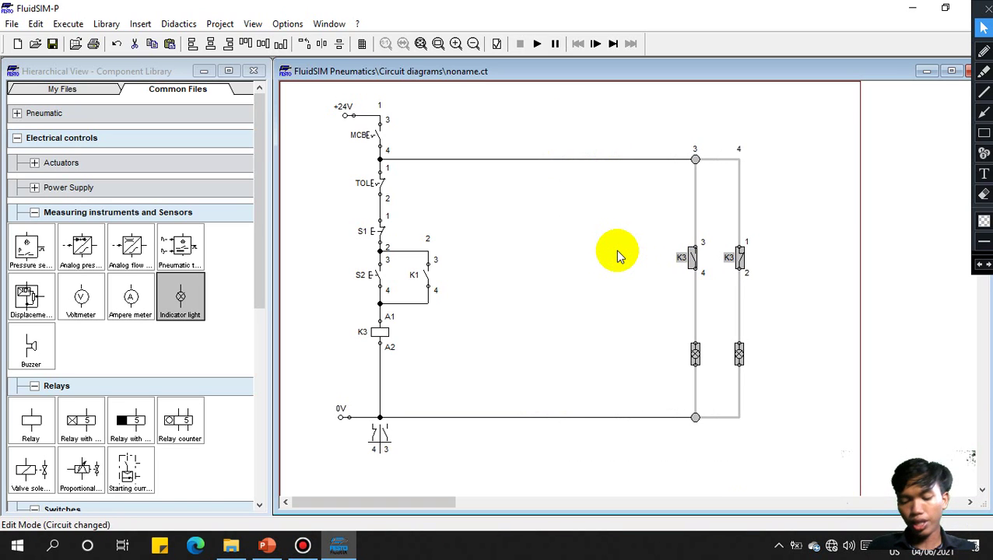
click(572, 263)
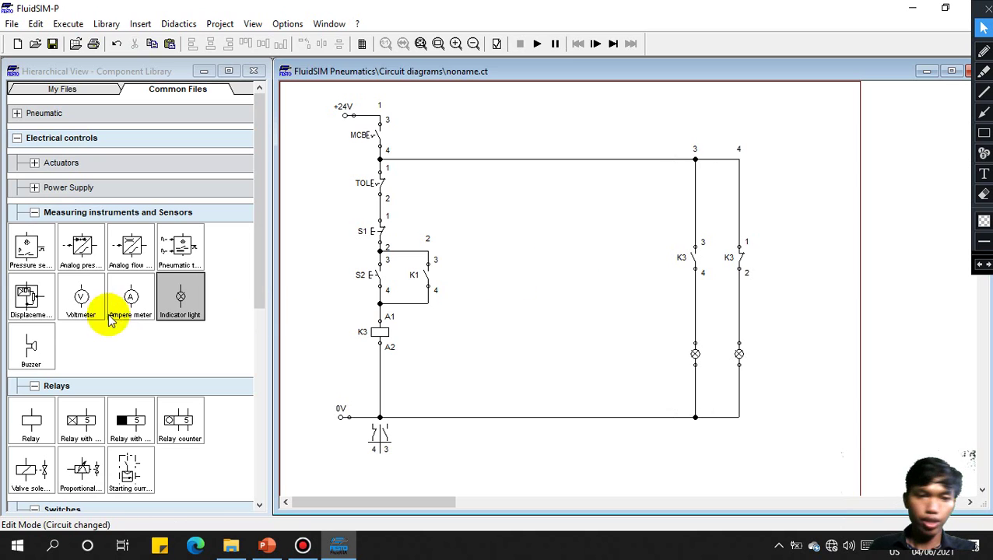
- Add a relay with switch-on delay to the right of the K3 coil's branch and lower the K3 coil level with it
click(35, 213)
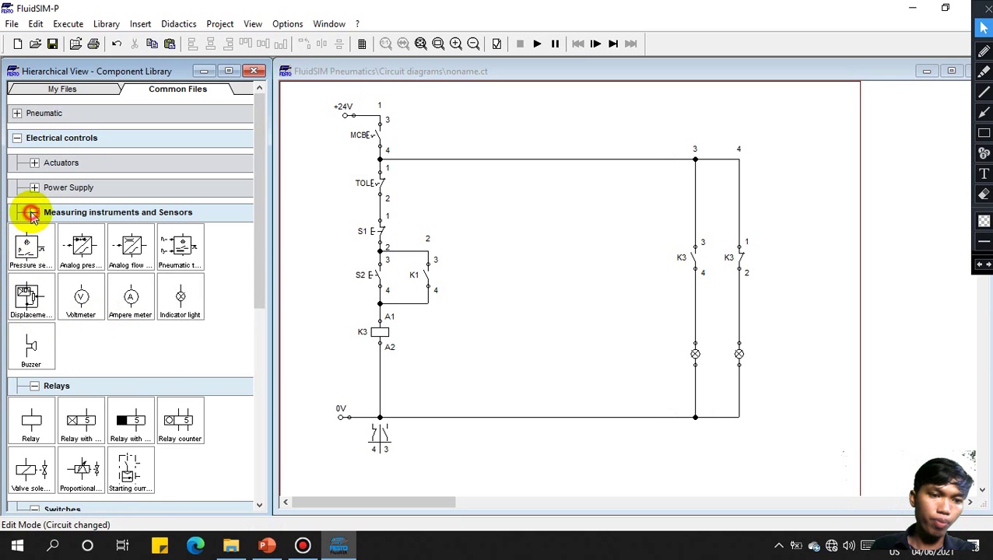
drag(81, 274, 426, 392)
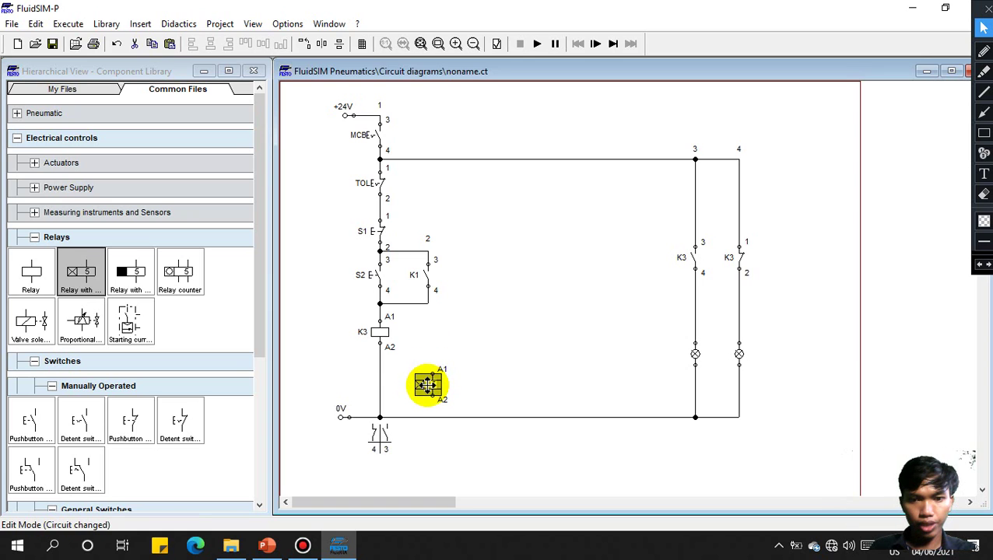
drag(381, 333, 372, 387)
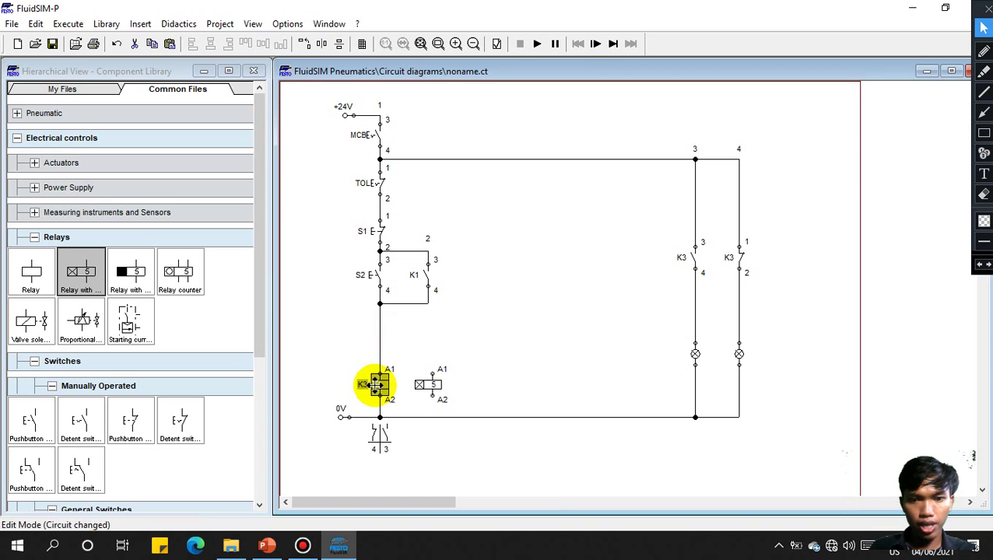
click(431, 382)
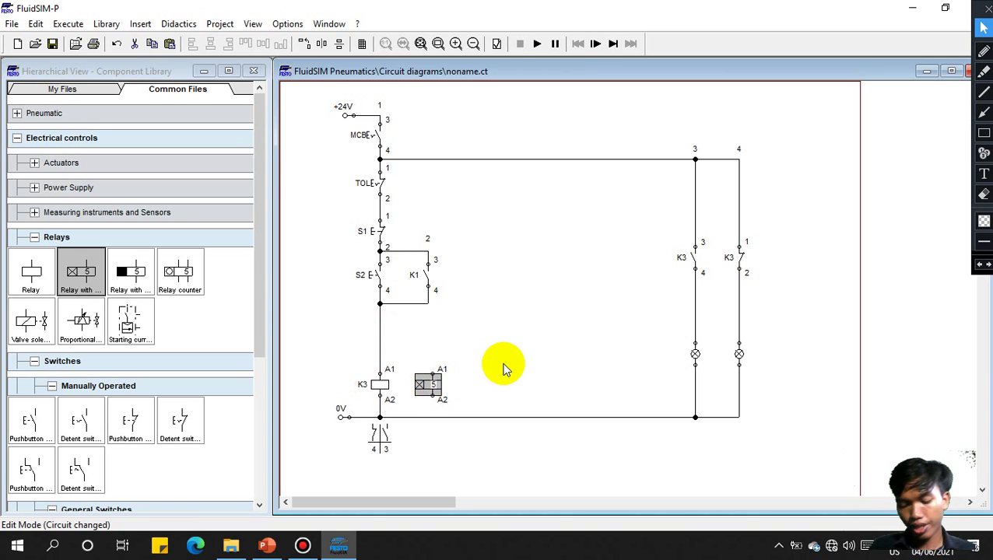
- Label the relay with switch-on delay beside the K3 coil T1
double_click(426, 389)
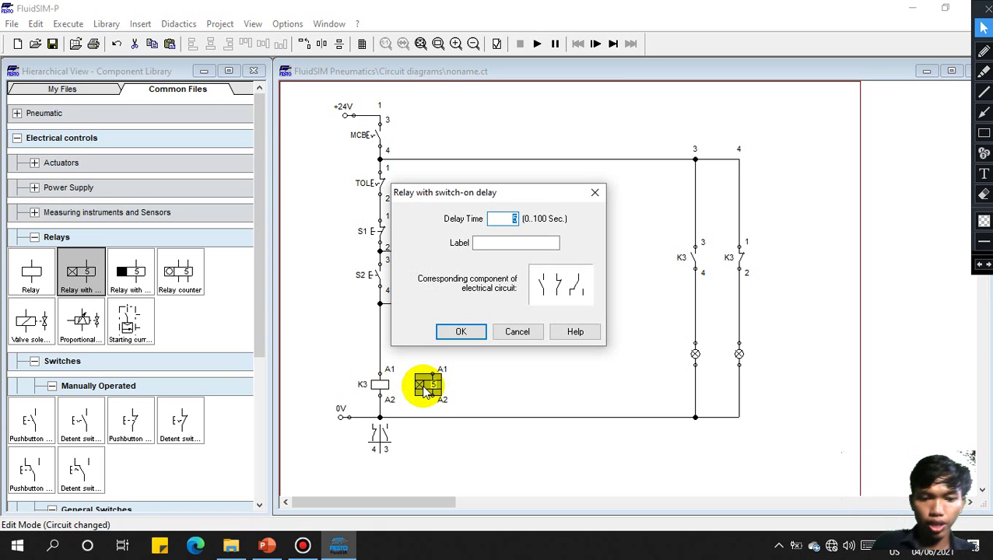
text(T1)
key(Return)
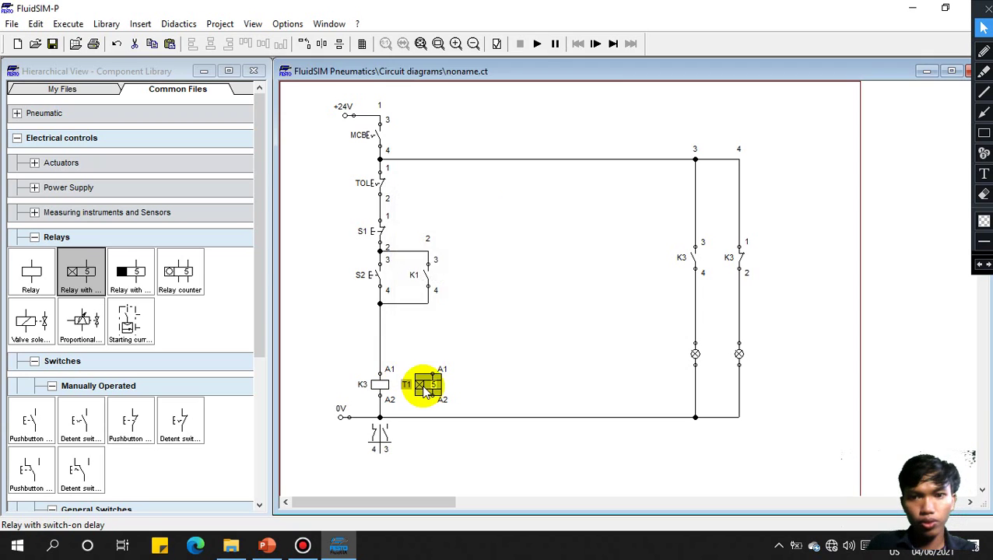
click(484, 354)
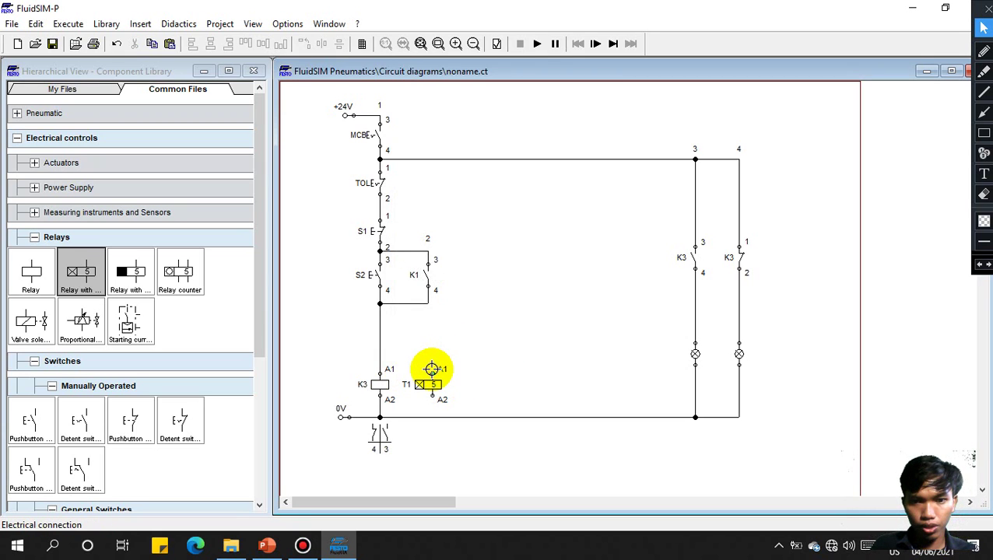
- Wire the T1 delay relay between the line below the K1 contact and the 0V line, aligned vertically with that contact
drag(431, 369, 428, 303)
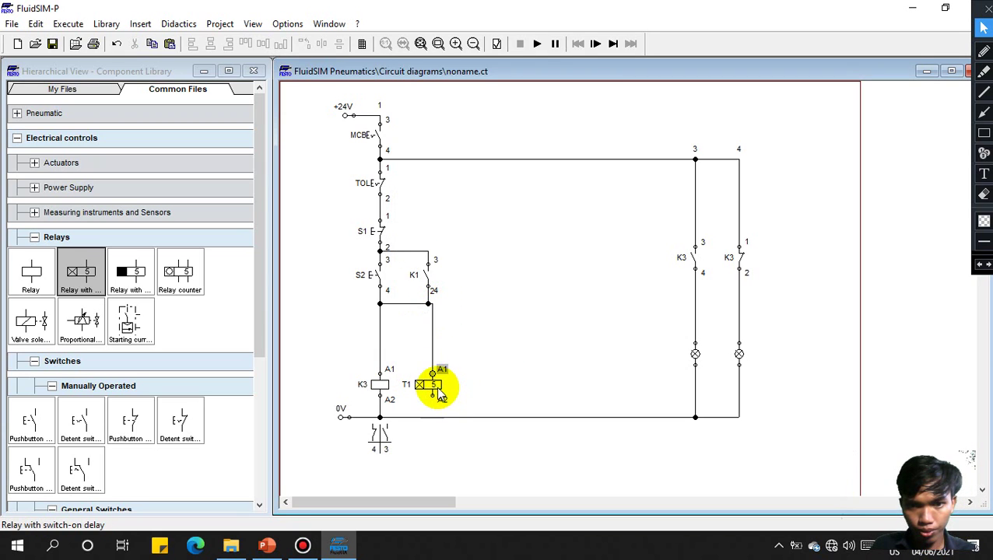
drag(439, 390, 427, 385)
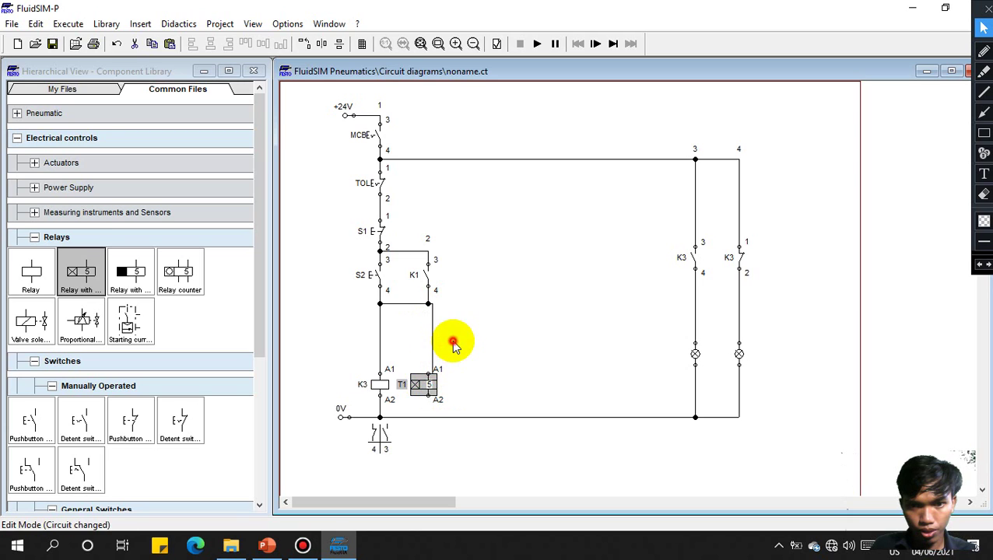
click(428, 339)
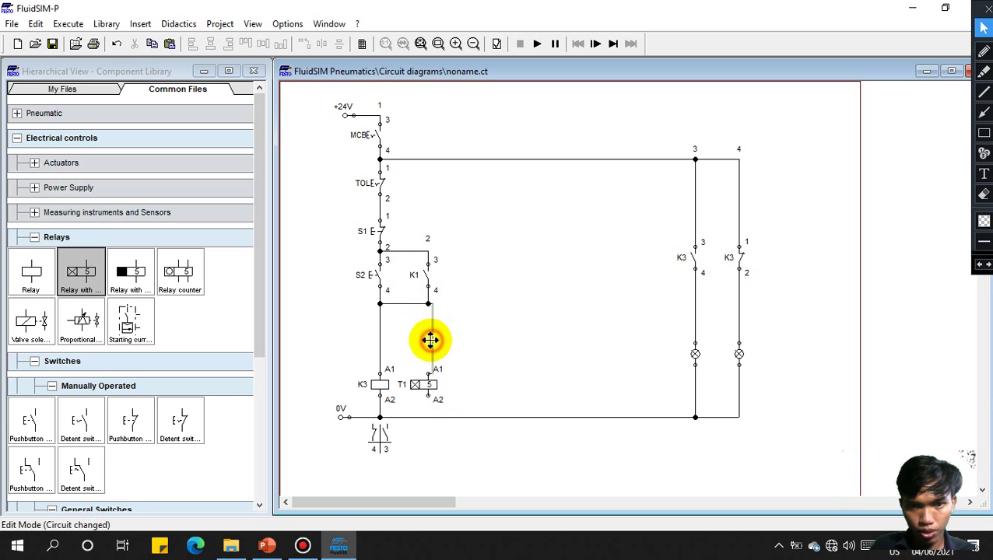
click(486, 335)
drag(428, 394, 428, 418)
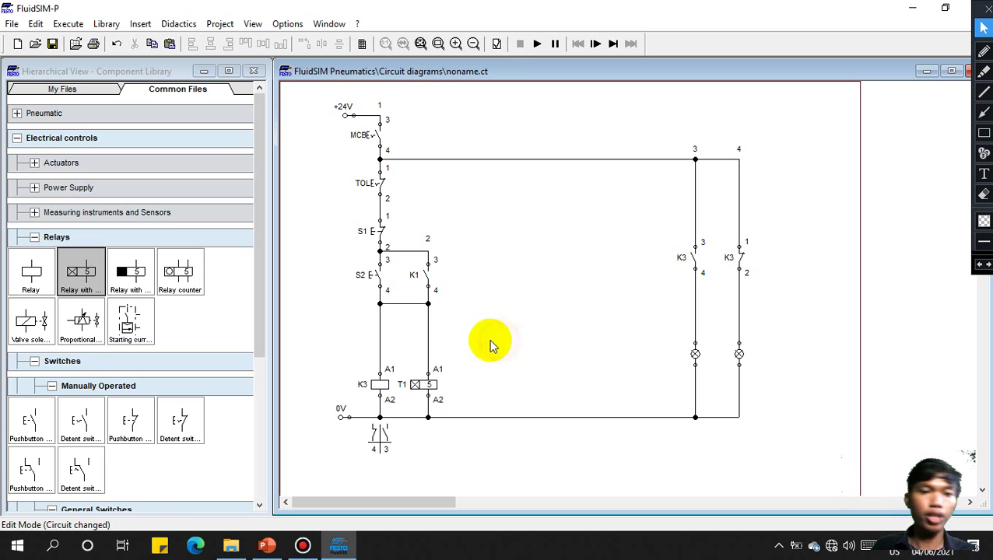
- Place a make switch labelled T1 to the right of the K1 contact and connect its upper terminal to the line above K1
click(34, 236)
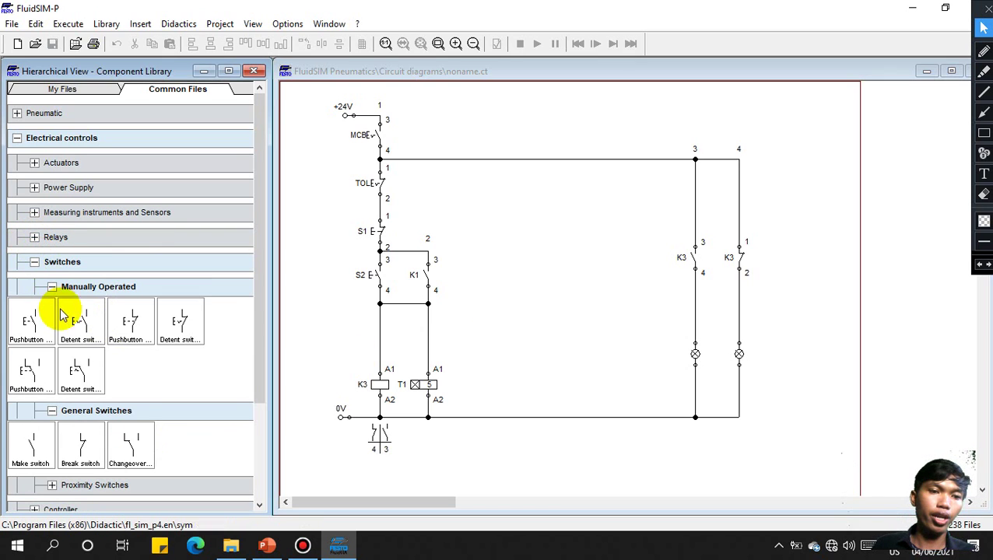
click(41, 445)
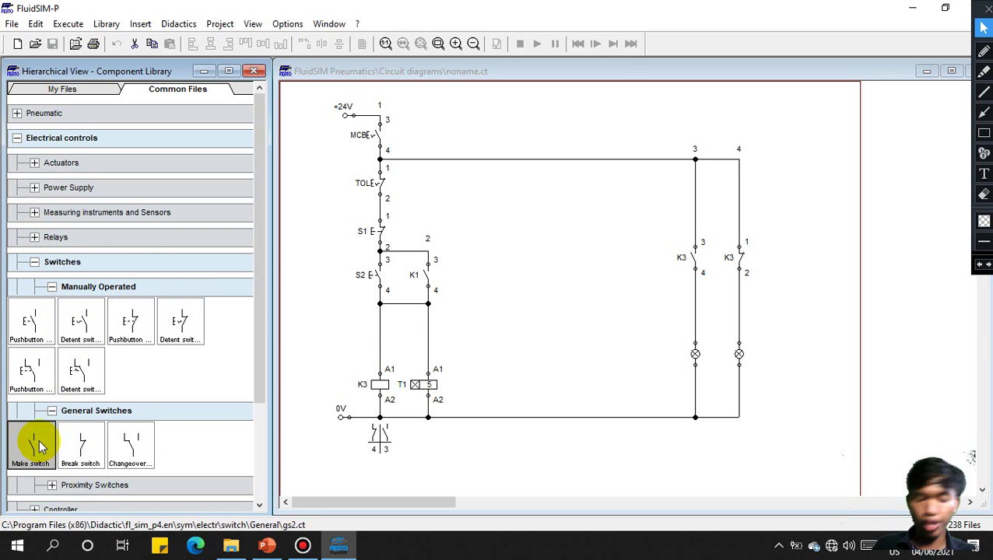
drag(42, 445, 473, 278)
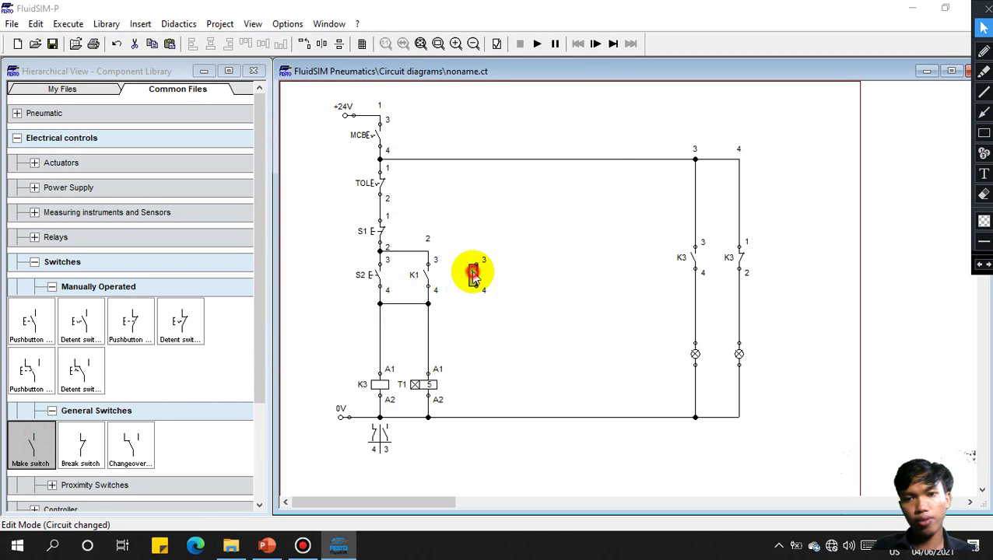
double_click(474, 278)
text(T1)
key(Return)
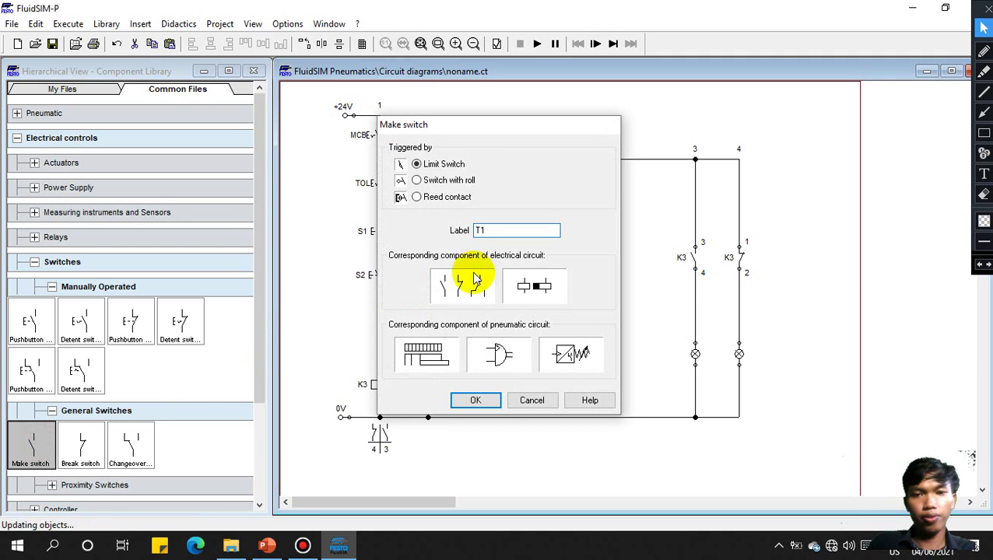
click(468, 305)
drag(476, 265, 428, 252)
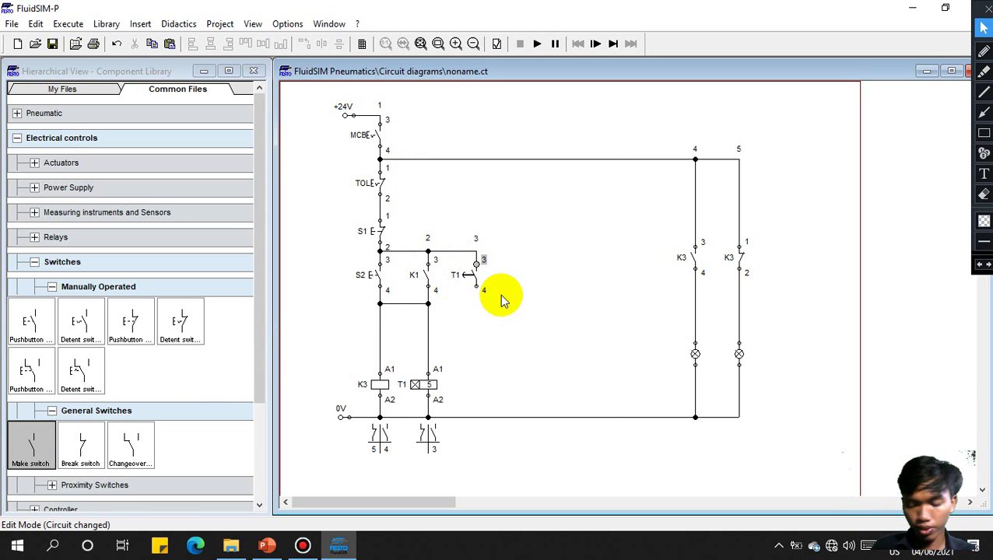
- Add a second relay with switch-on delay to the right of the T1 relay and label it T2
click(50, 287)
click(35, 237)
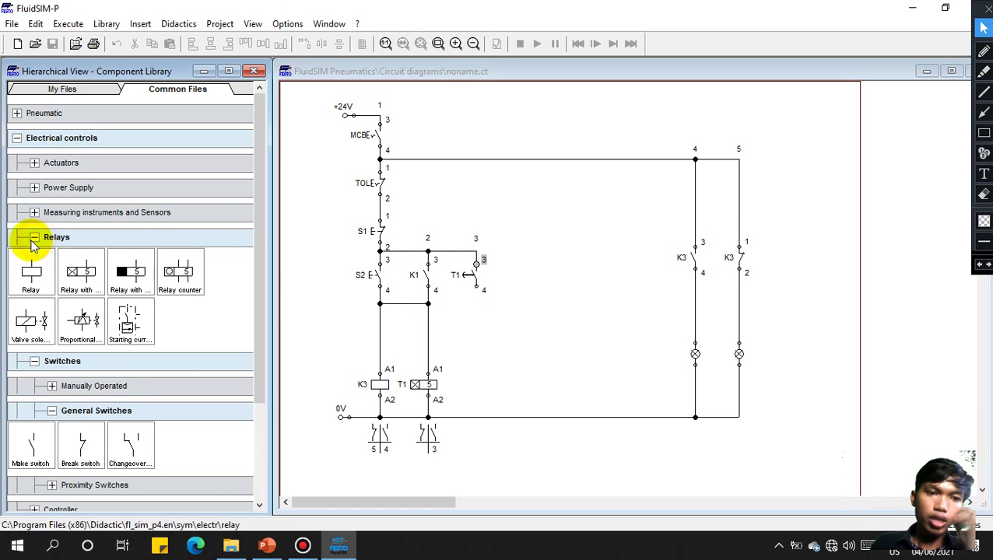
drag(81, 276, 467, 387)
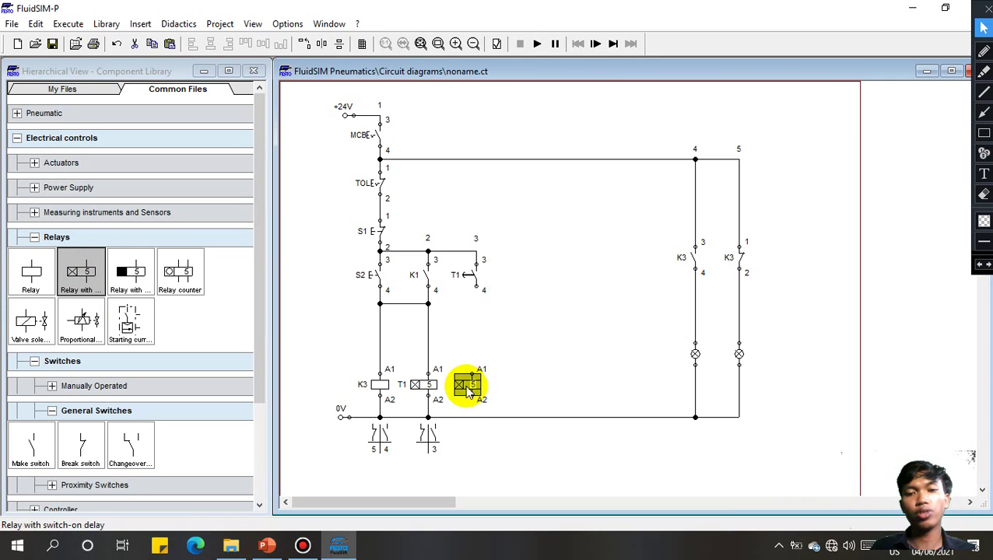
double_click(468, 392)
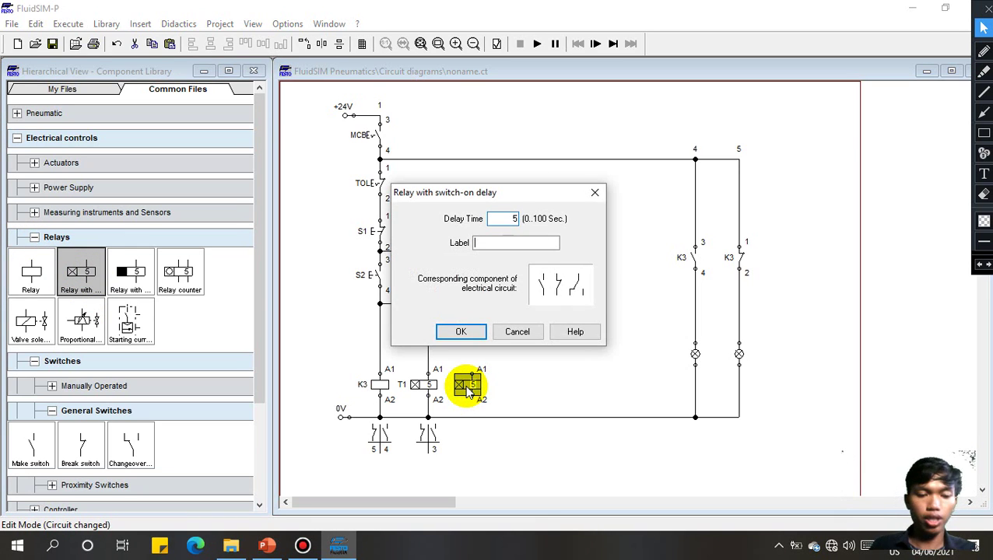
text(T2)
key(Return)
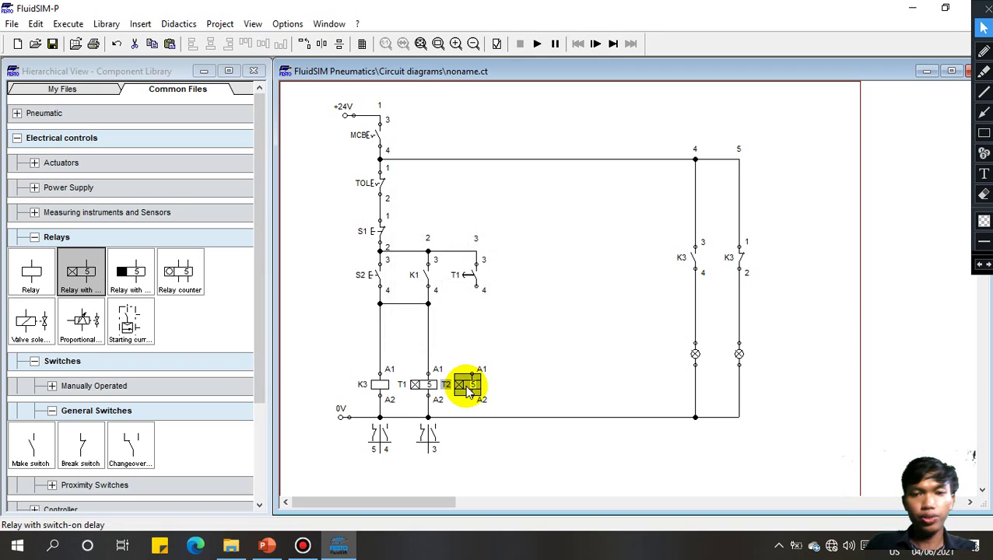
- Wire the T2 delay relay between the lower terminal of the T1 make switch and the 0V line
drag(464, 395, 476, 292)
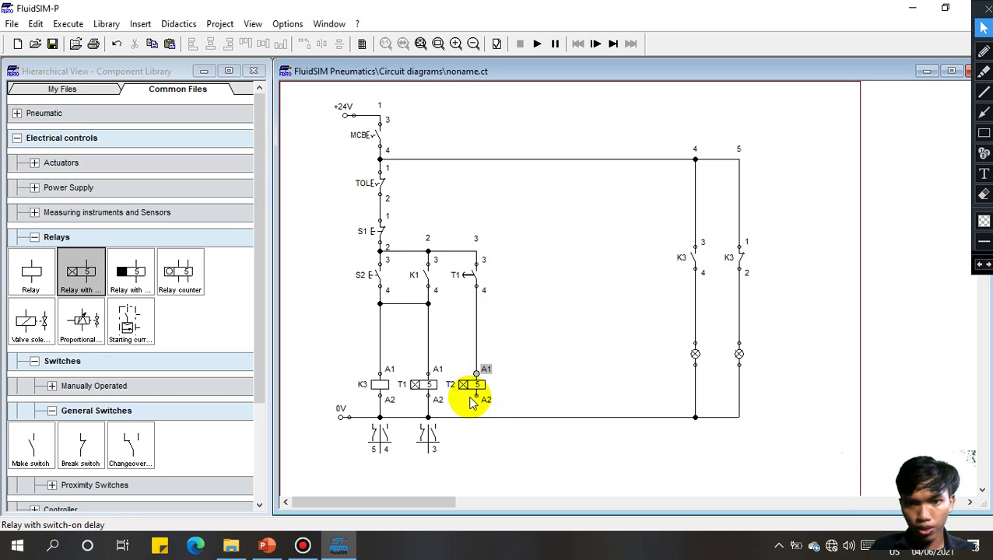
drag(475, 397, 476, 410)
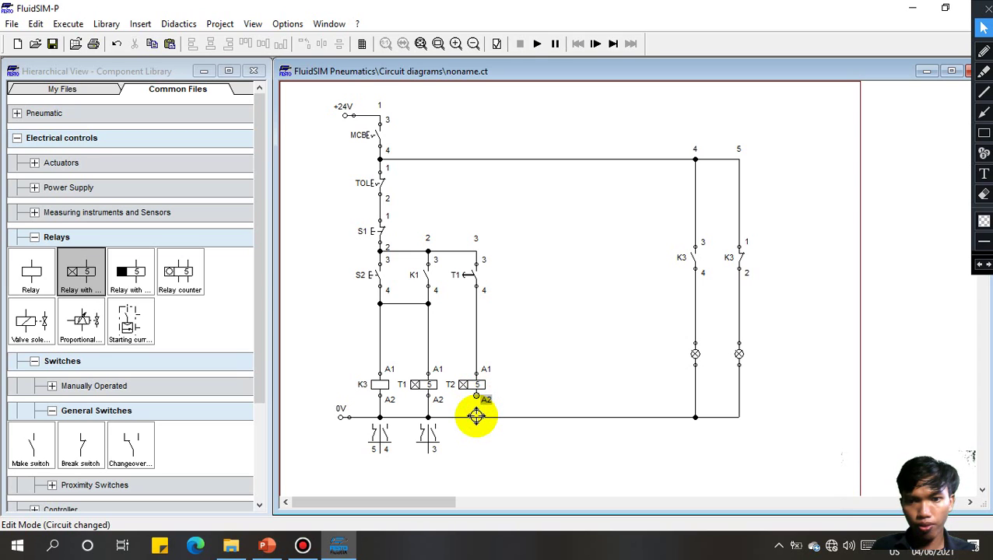
drag(476, 397, 476, 418)
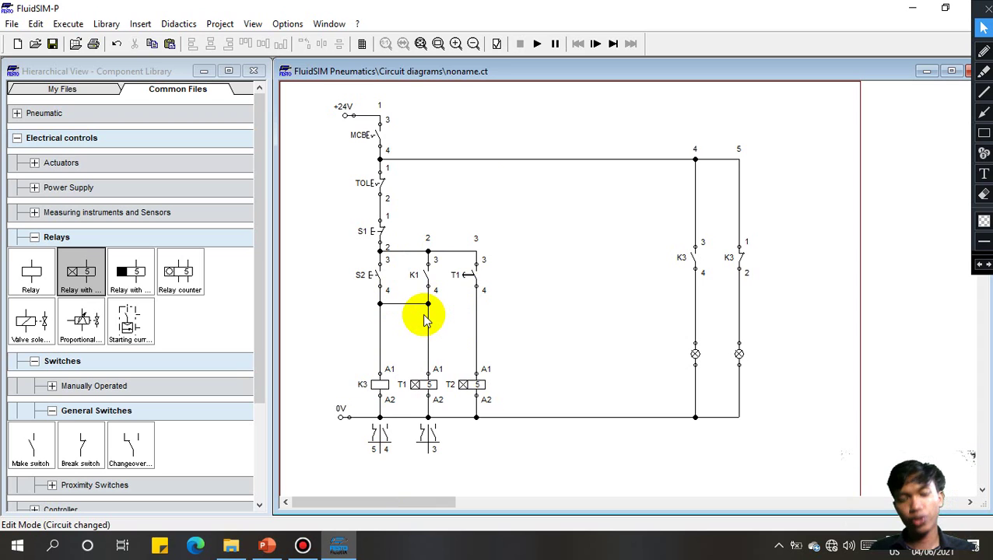
- Relabel the relay coil below S2 as K1
double_click(379, 385)
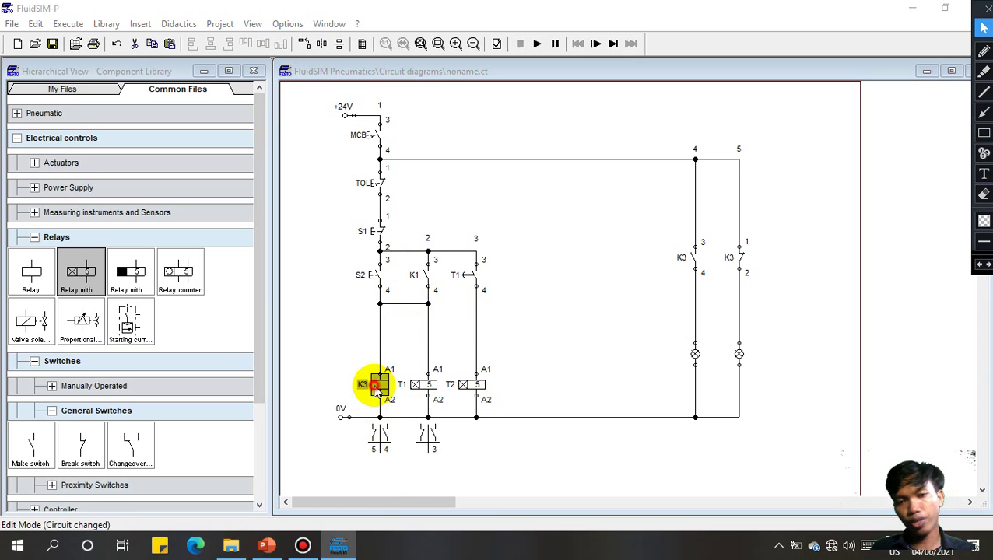
text(K1)
key(Return)
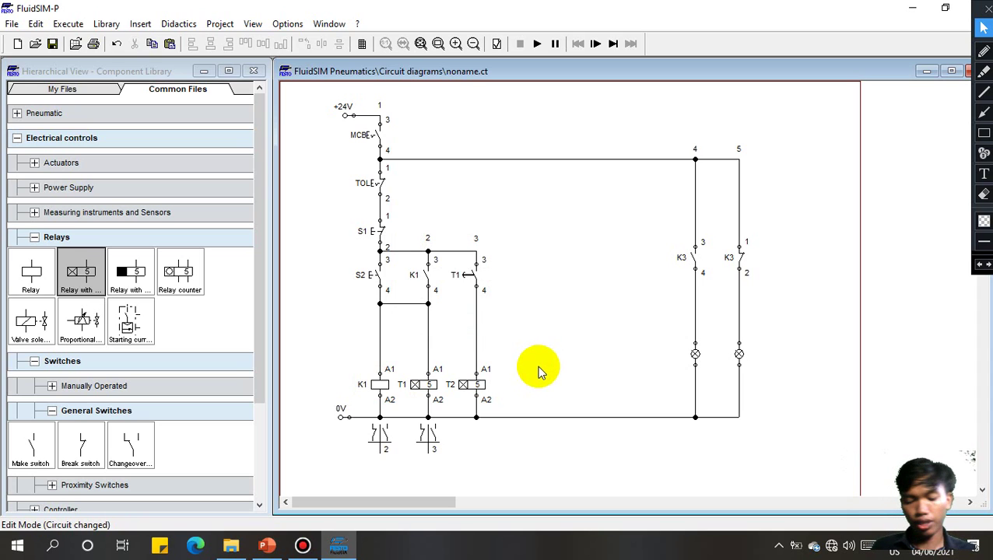
- Duplicate the T1 make switch to the right of the existing one and connect its upper terminal to the line below S1
click(472, 275)
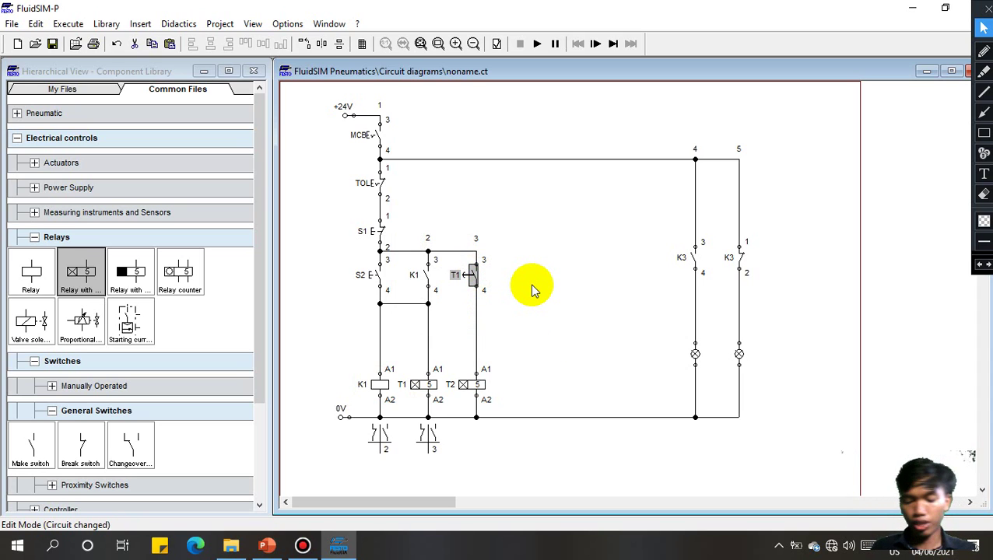
key(ctrl+c)
key(ctrl+v)
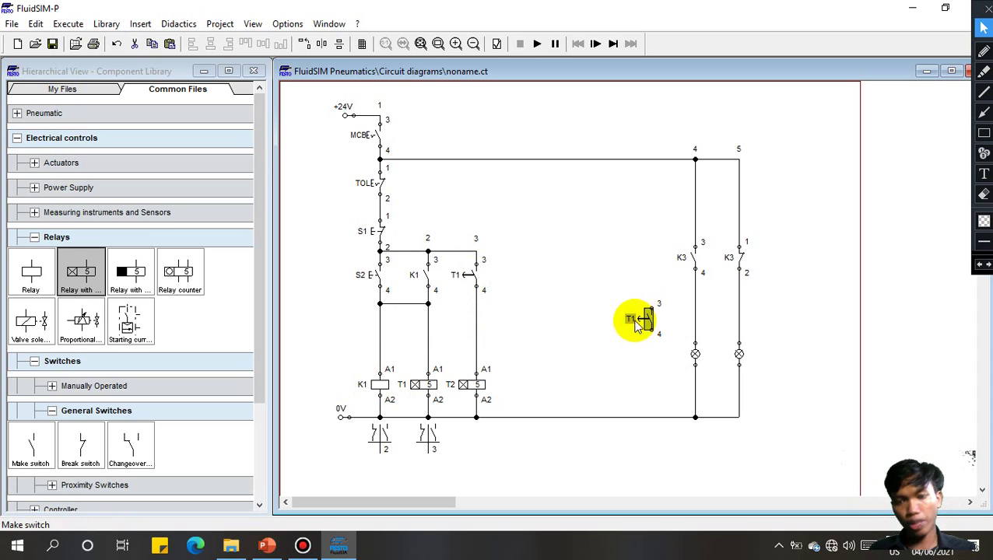
drag(645, 305, 476, 251)
click(541, 275)
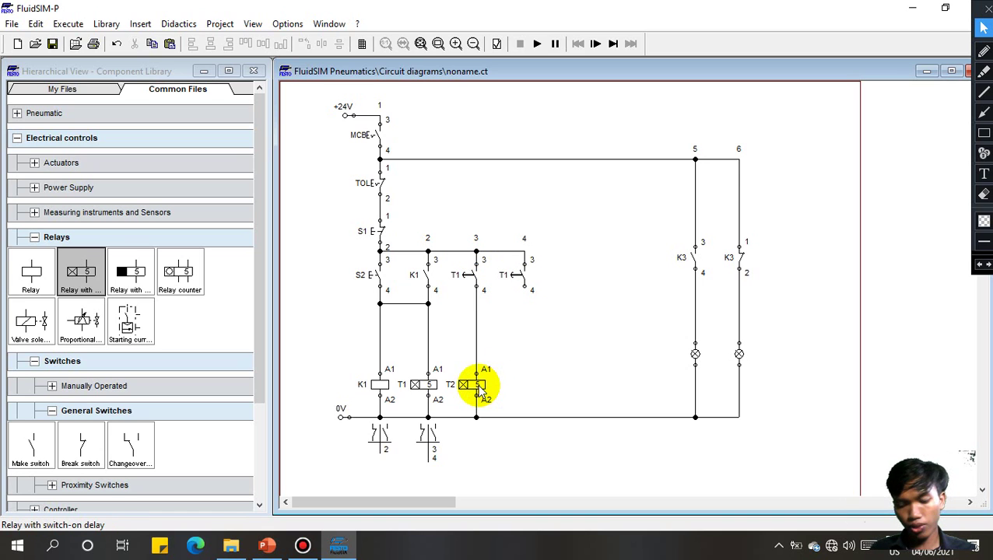
- Add a relay coil below the second T1 make switch, wire it between that contact and the 0V line, and label it K2
drag(32, 274, 523, 288)
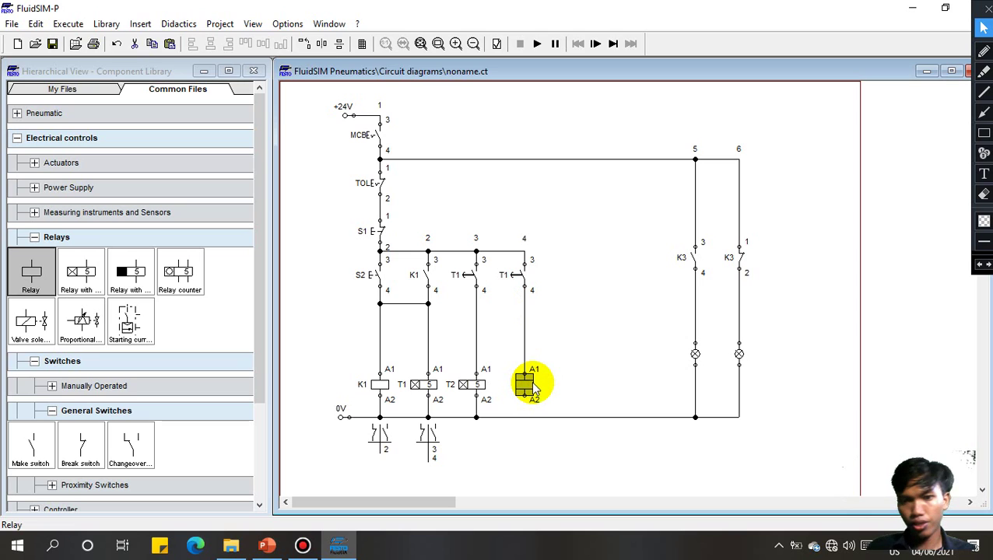
drag(525, 398, 525, 417)
double_click(526, 384)
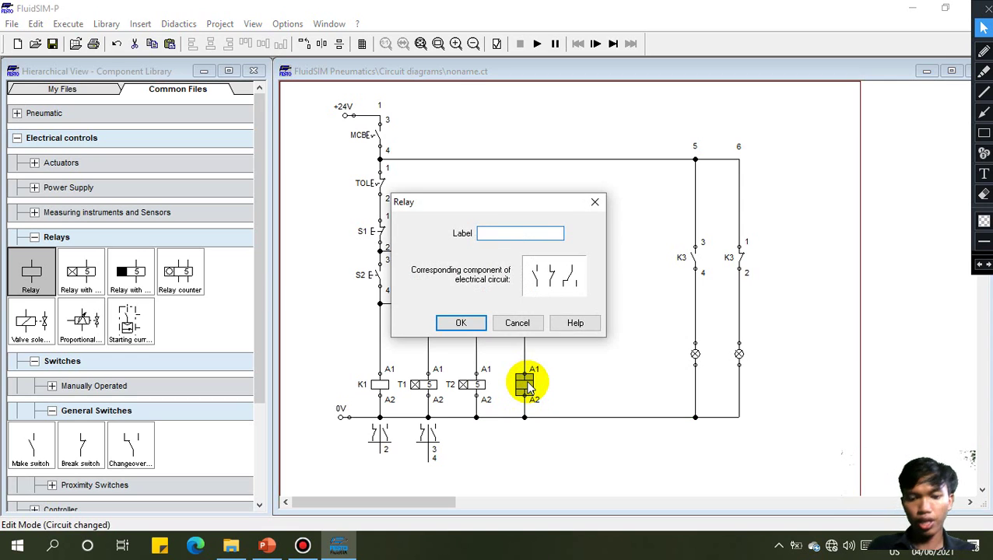
text(K)
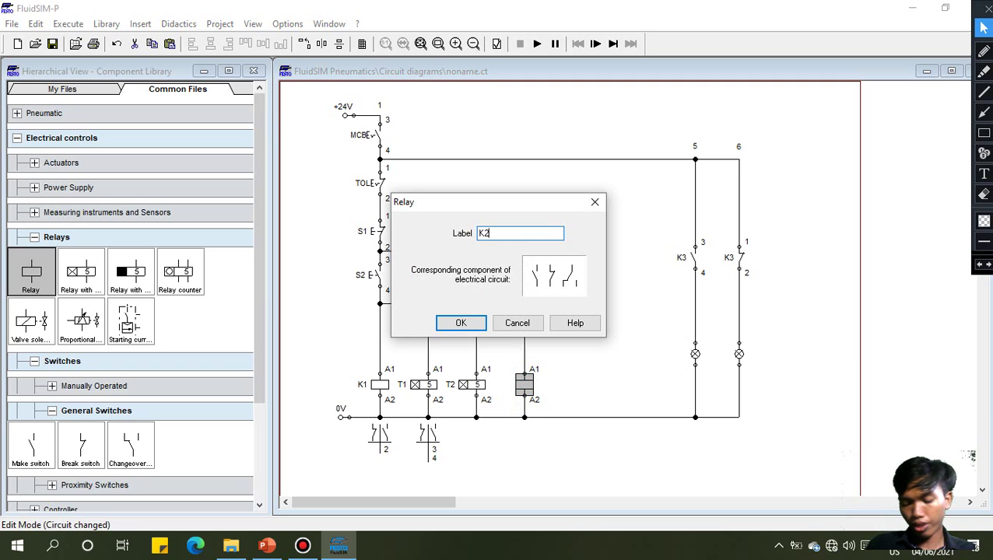
text(2)
key(Return)
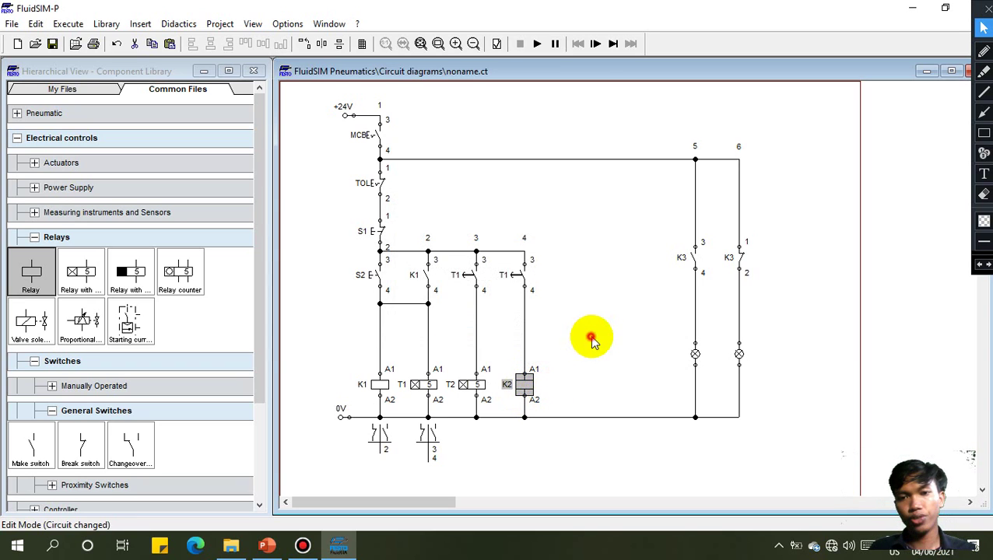
- Duplicate the T1 make switch as T2, place it to the right of the second T1, and connect its upper terminal to the line below S1
click(521, 276)
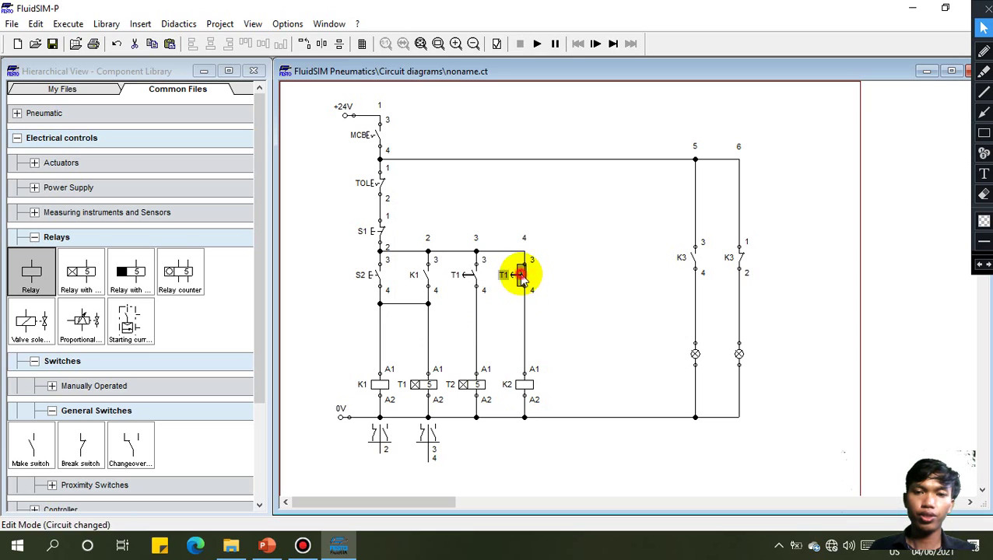
key(ctrl+c)
key(ctrl+v)
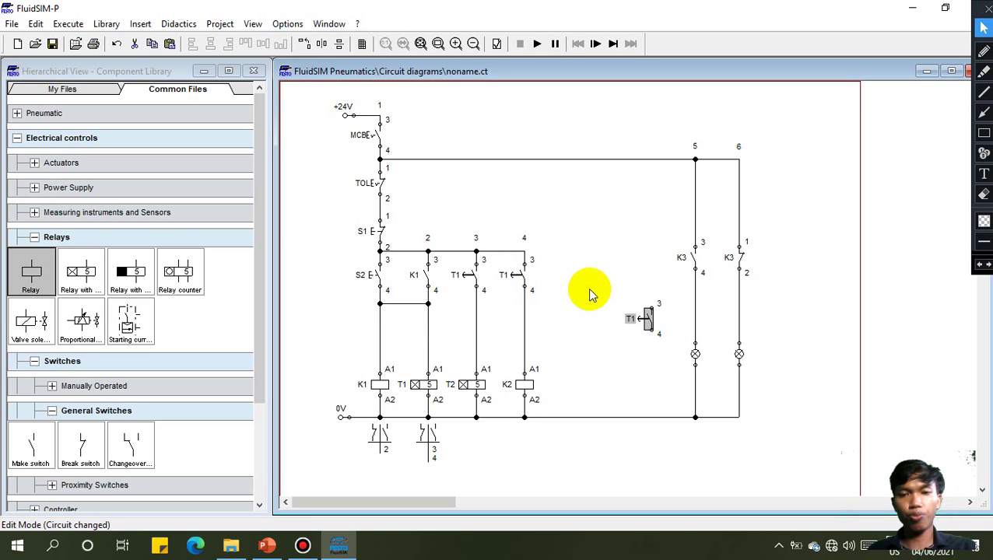
double_click(645, 322)
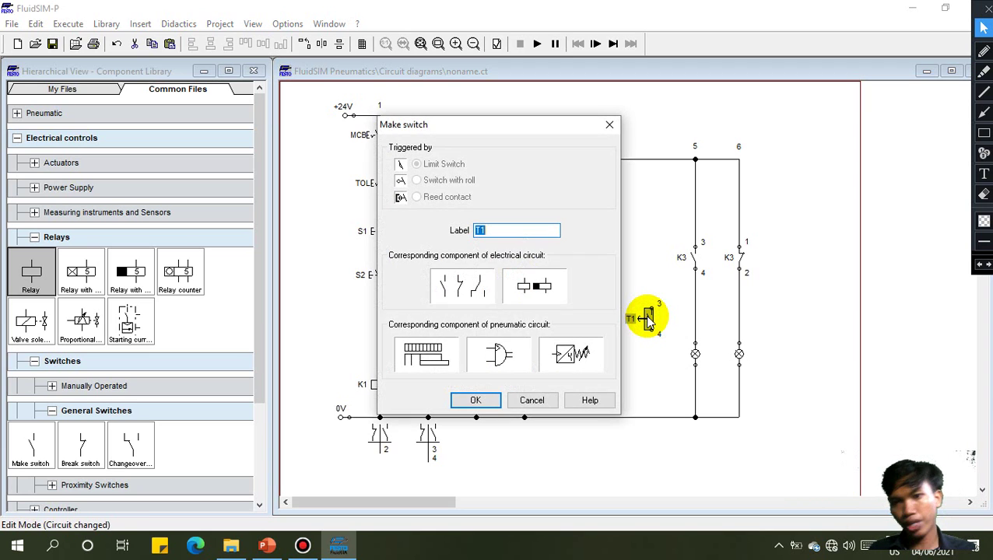
text(T)
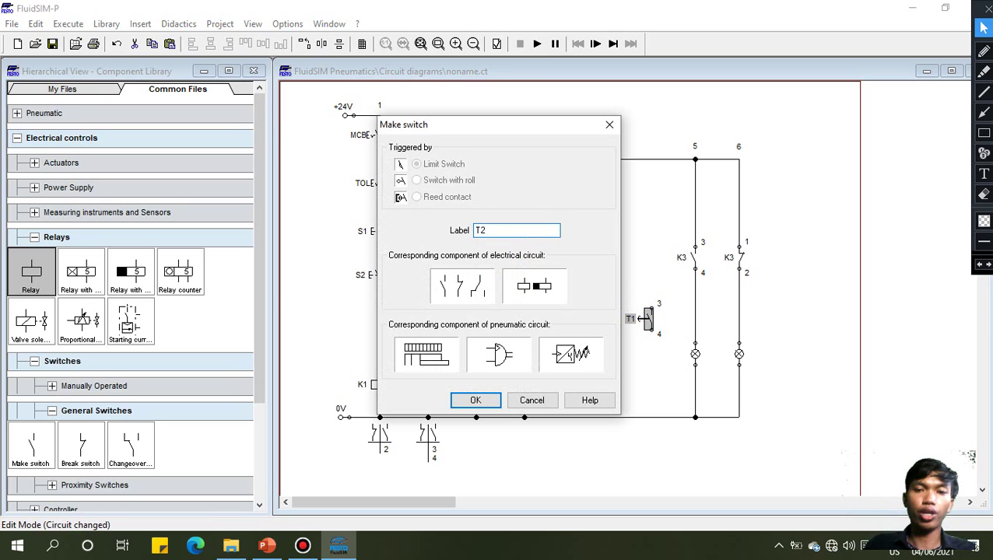
text(2)
key(Return)
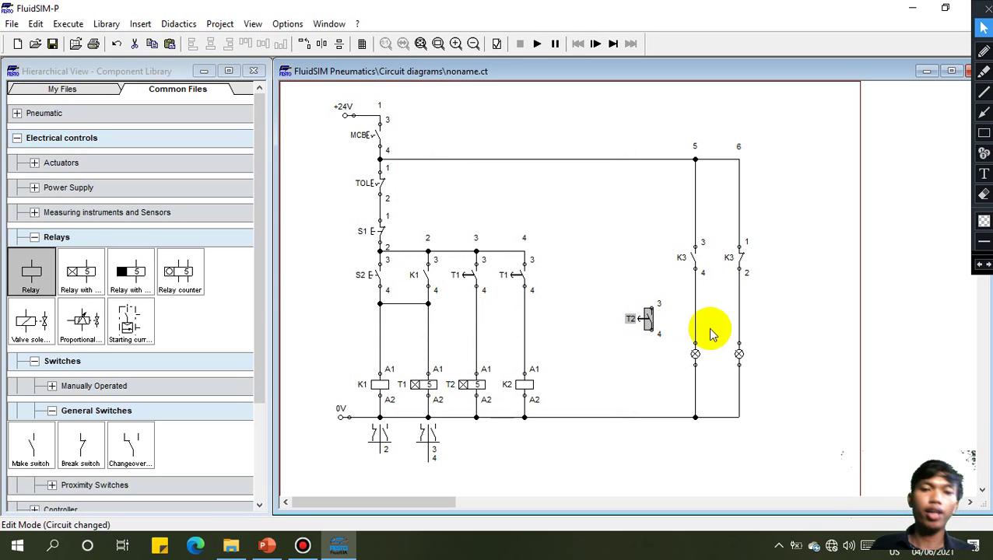
drag(646, 322, 562, 276)
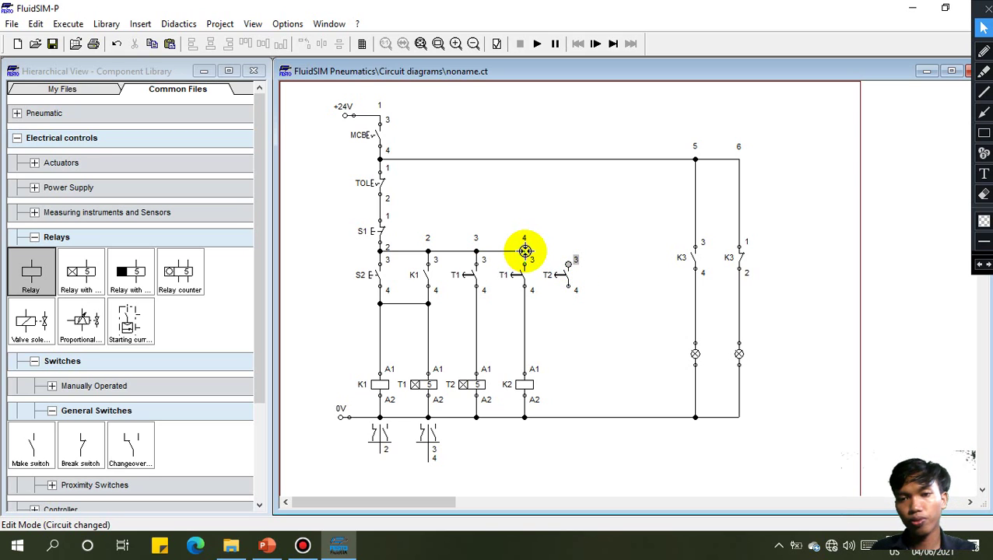
drag(525, 251, 568, 265)
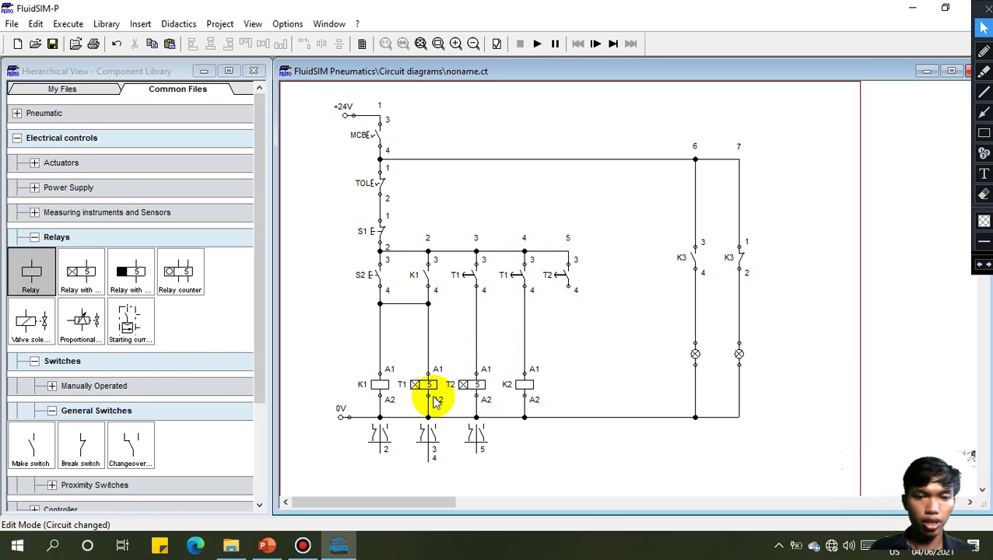
- Copy the K2 relay coil to below the T2 make switch and wire it between that contact and the 0V line
click(525, 386)
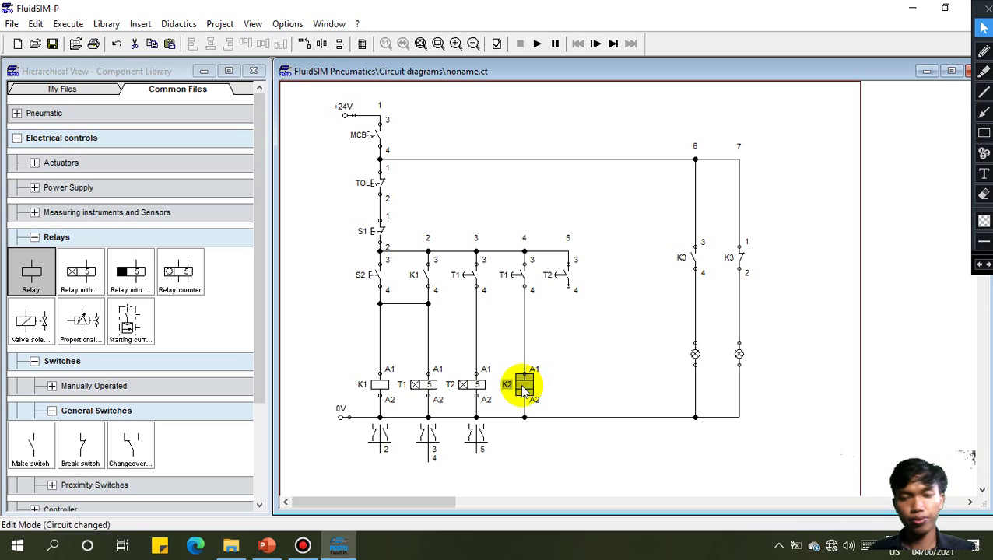
drag(525, 393, 565, 377)
click(568, 354)
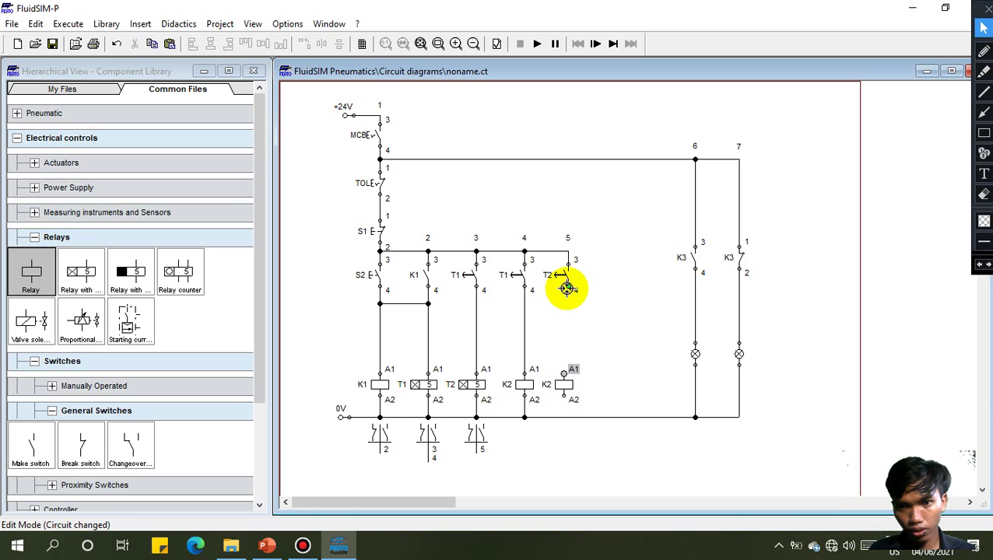
drag(567, 289, 568, 287)
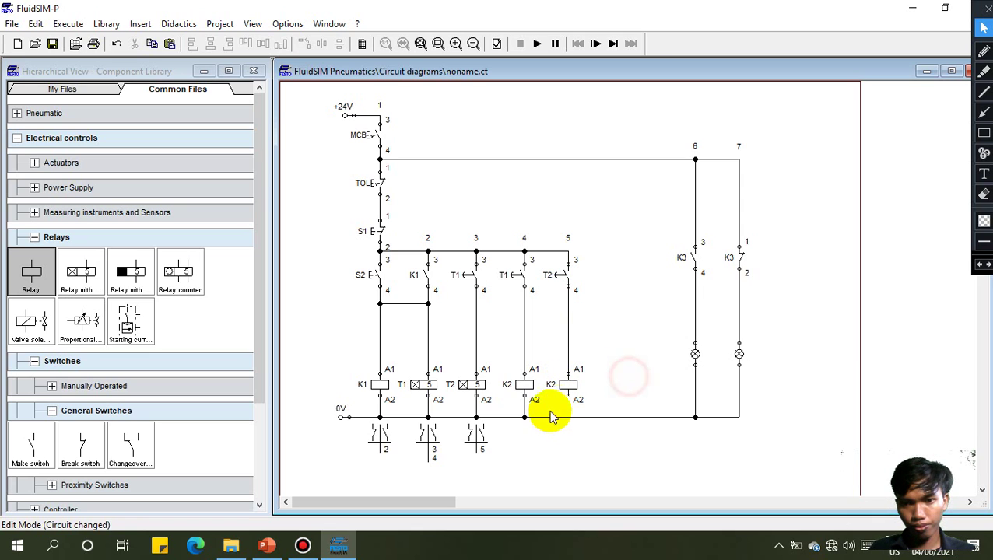
drag(569, 395, 568, 417)
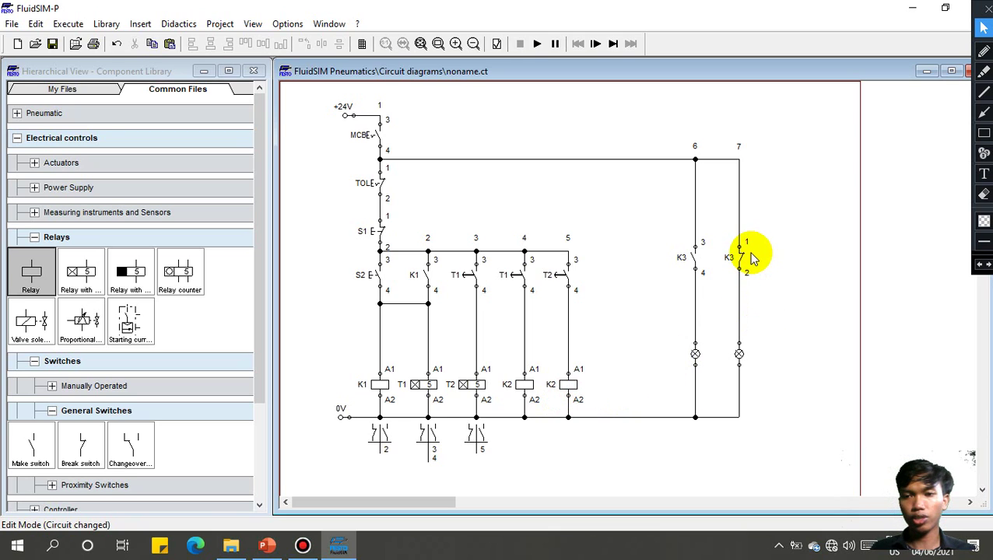
- Delete the connection lines above and below the K3 break switch in the rightmost branch
drag(740, 257, 738, 207)
key(Delete)
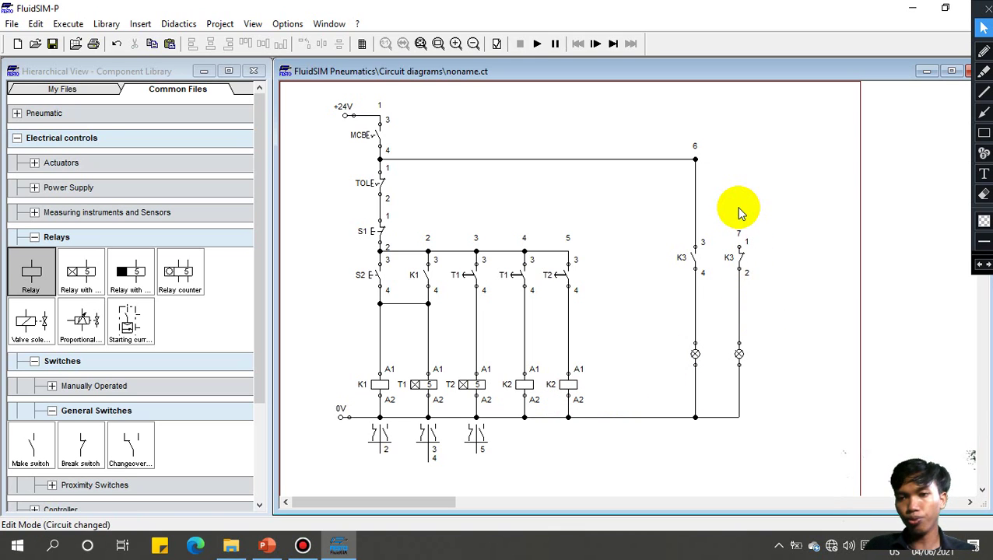
click(740, 302)
key(Delete)
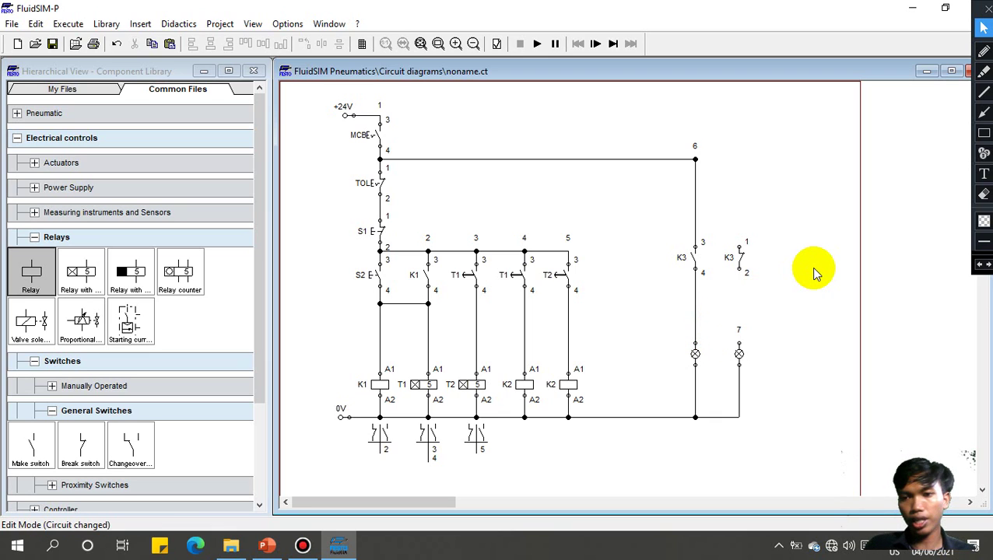
- Move the K3 break switch down to just above the lamp in the rightmost branch
click(740, 260)
double_click(740, 260)
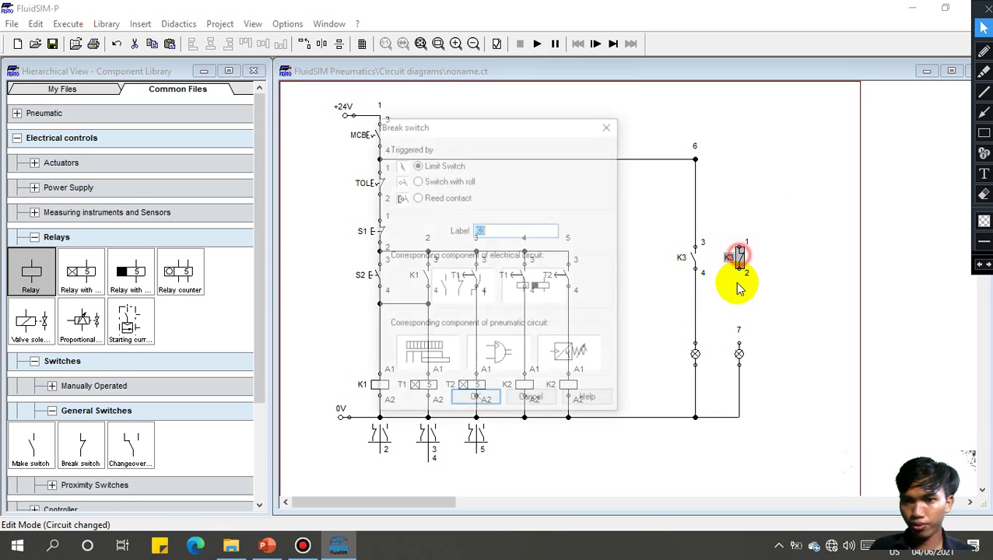
click(614, 124)
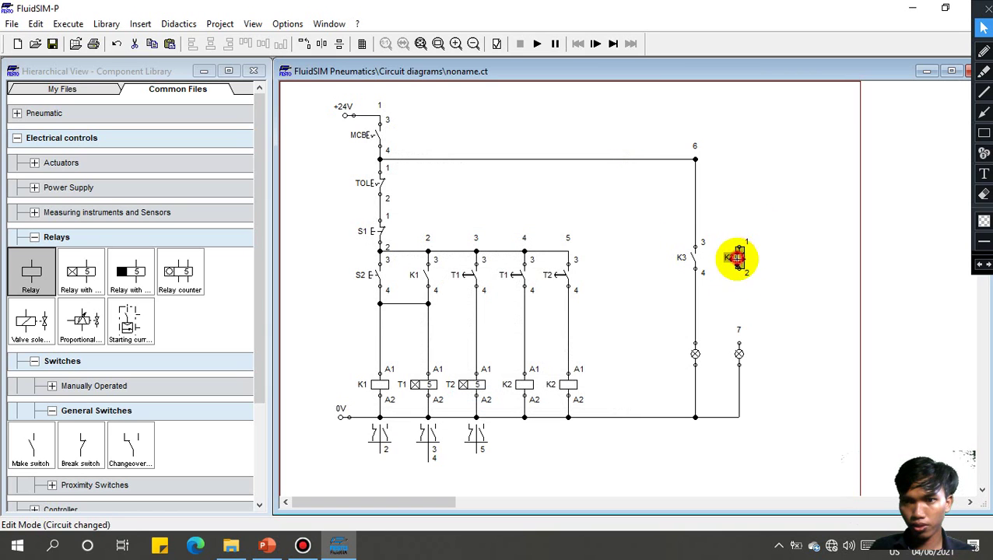
drag(734, 258, 736, 299)
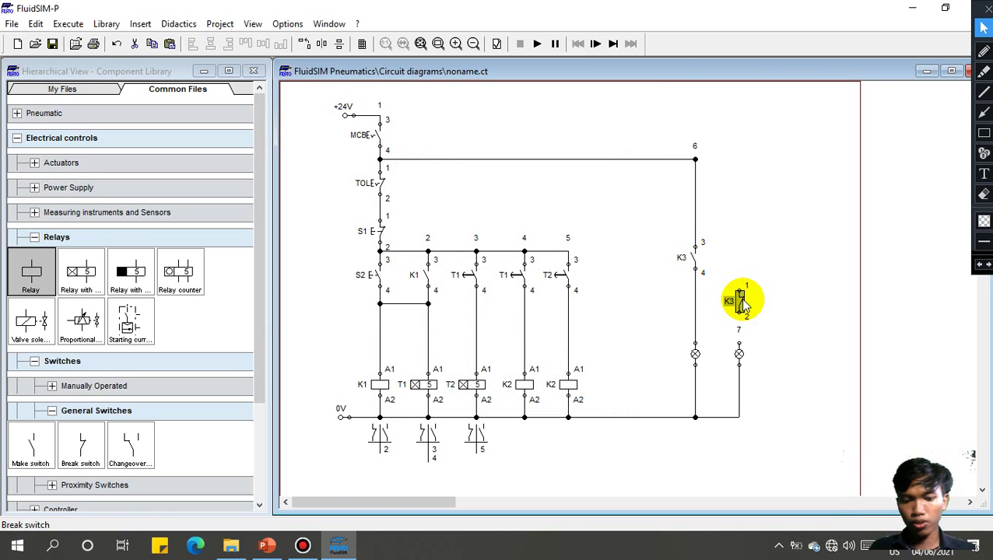
- Paste a copy of the K3 break switch and label it K2
key(ctrl+v)
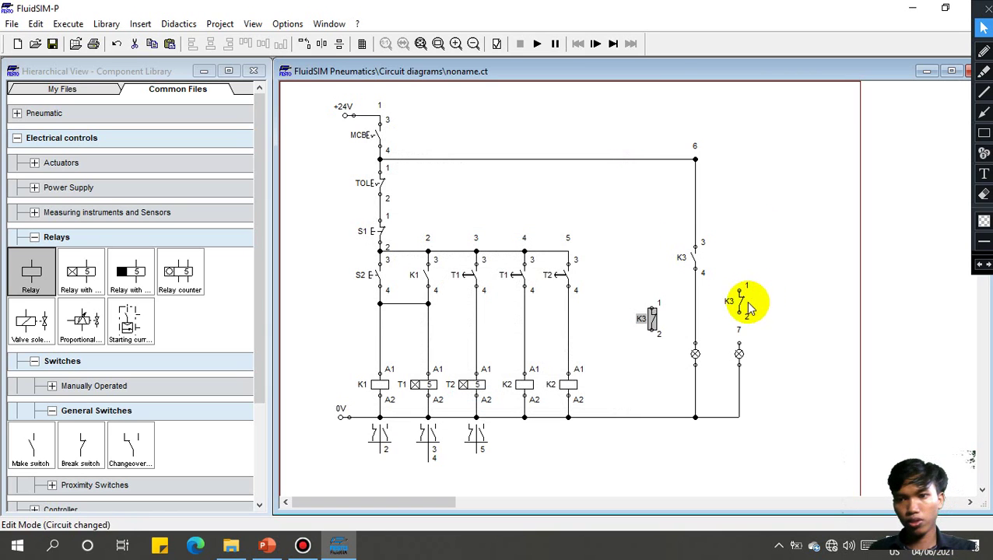
double_click(651, 320)
key(Return)
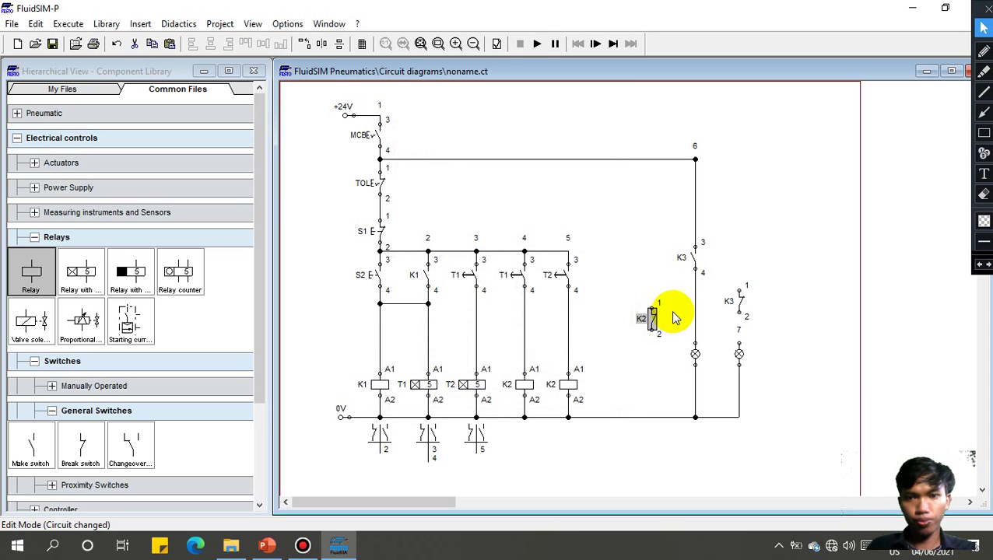
- Paste another copy of the K3 break switch and label it K1
key(ctrl+v)
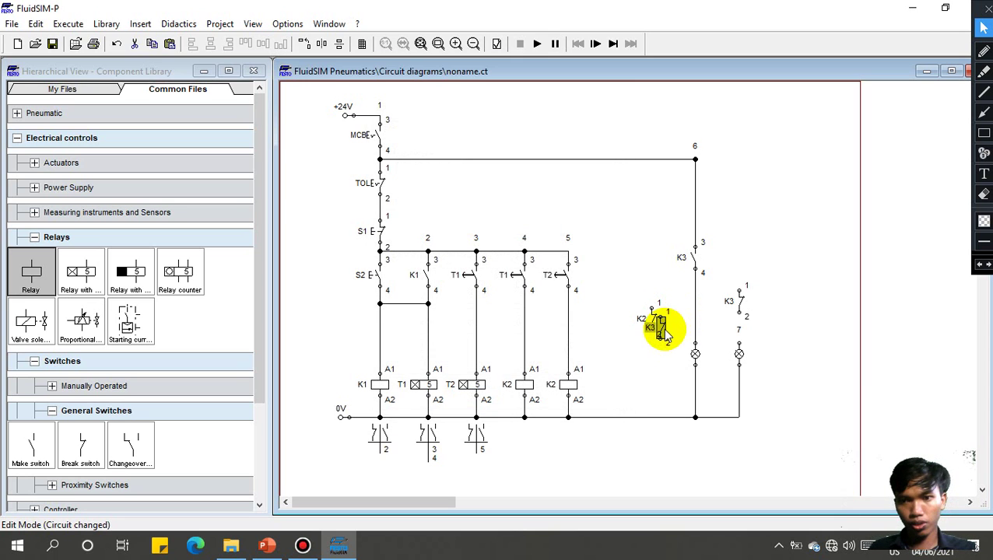
click(662, 329)
double_click(662, 329)
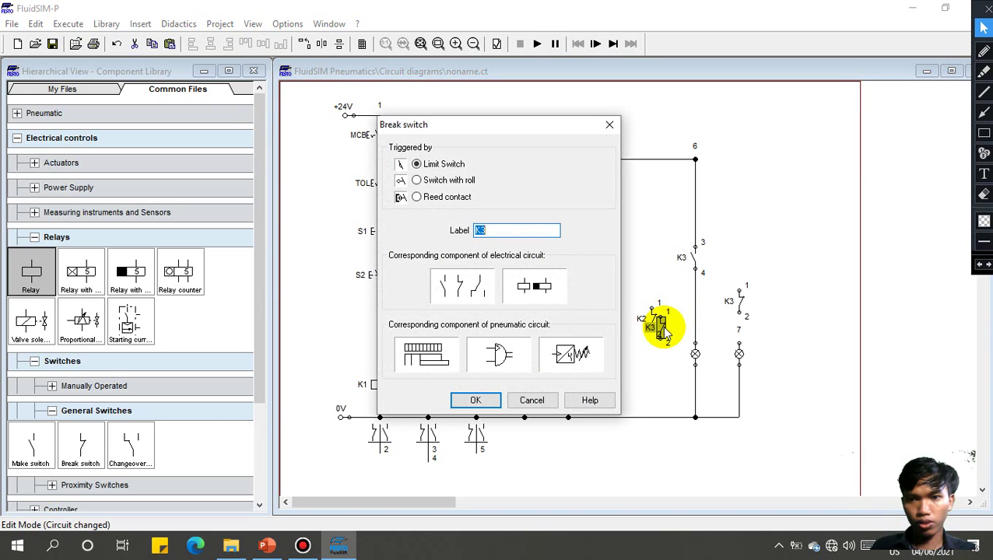
text(K2)
key(Return)
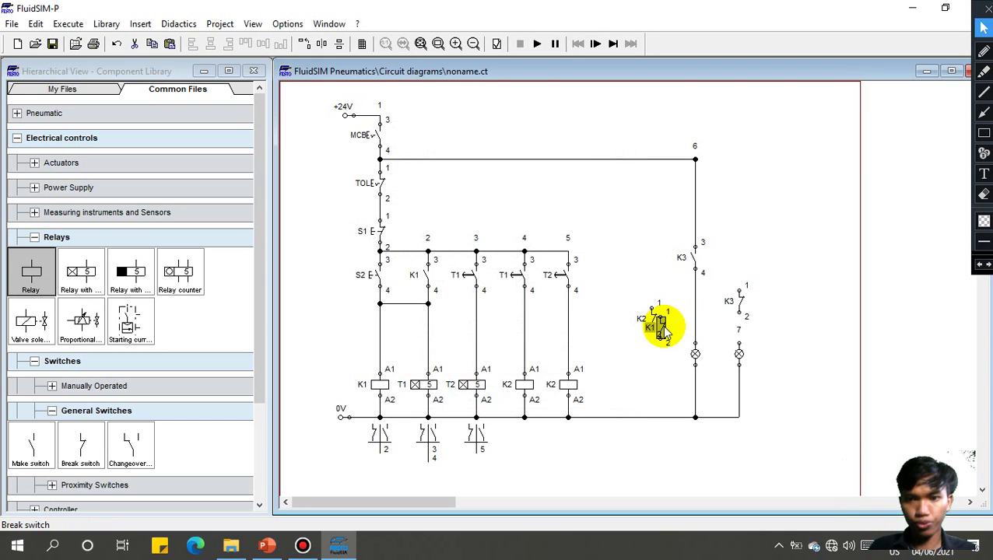
double_click(656, 320)
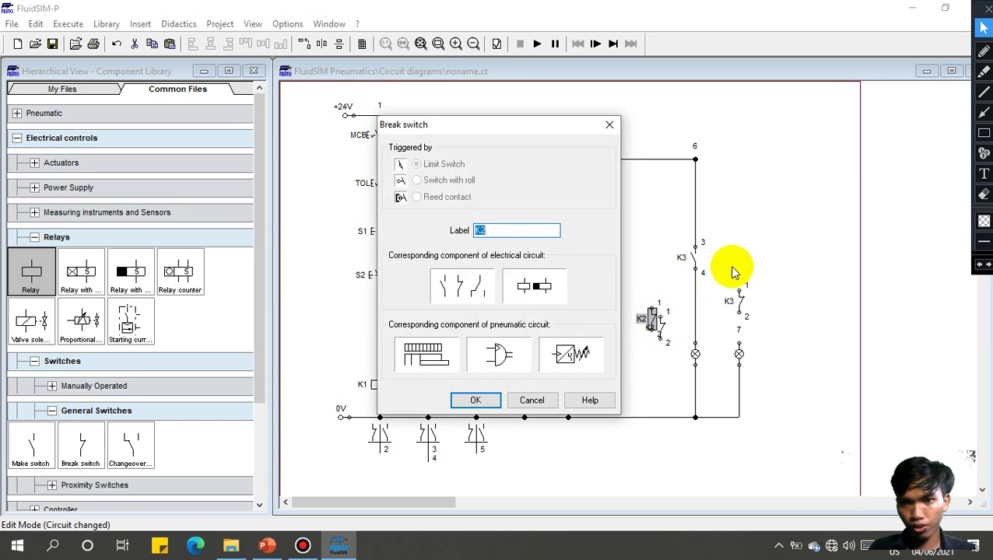
click(611, 125)
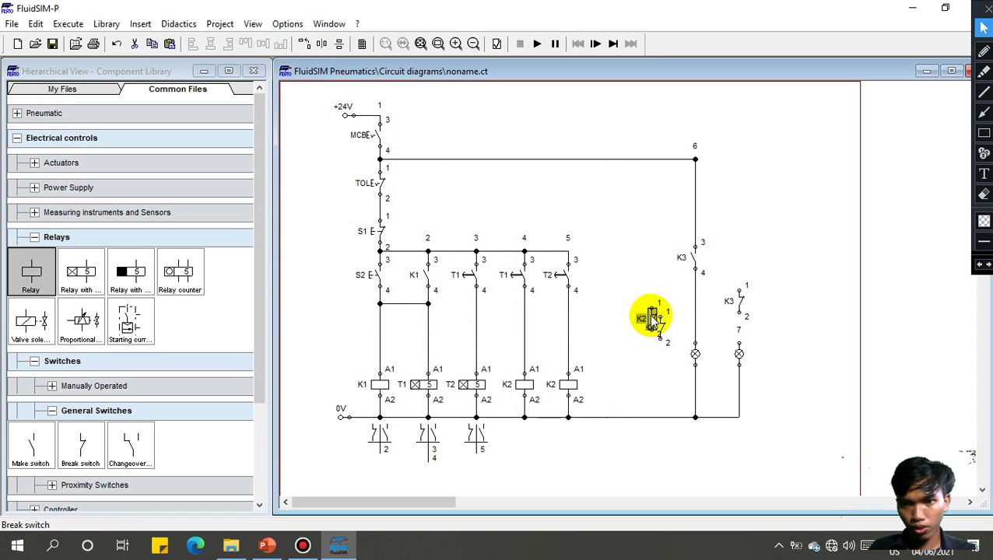
- Stack the K2 and K1 break switches above K3 and wire all three in series between the line from MCB and the rightmost lamp
drag(650, 315, 739, 249)
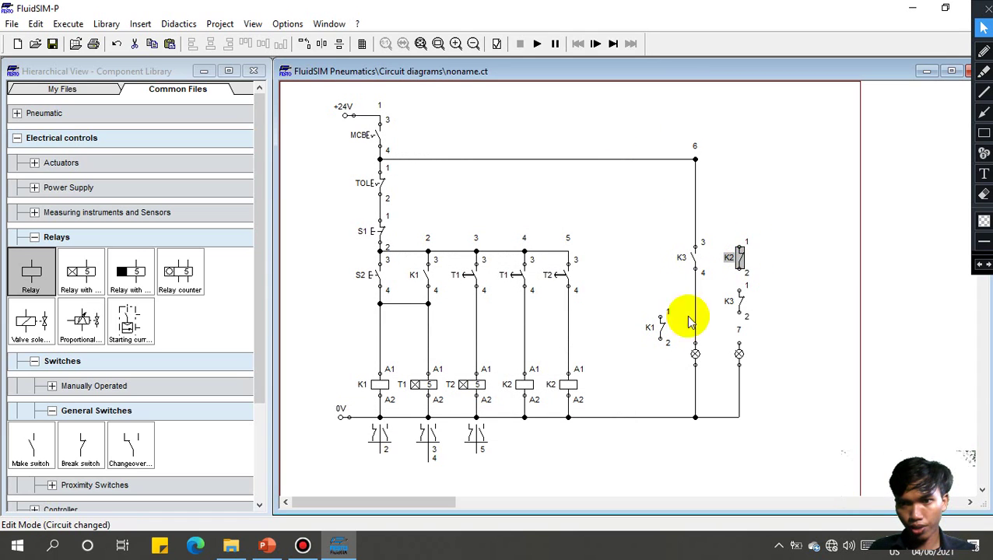
drag(660, 329, 735, 217)
click(774, 237)
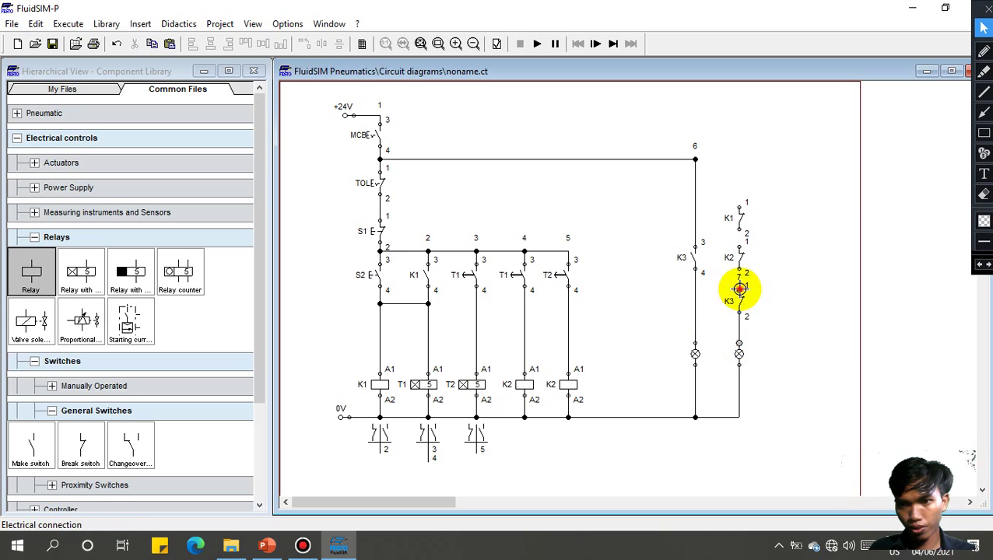
drag(739, 289, 739, 233)
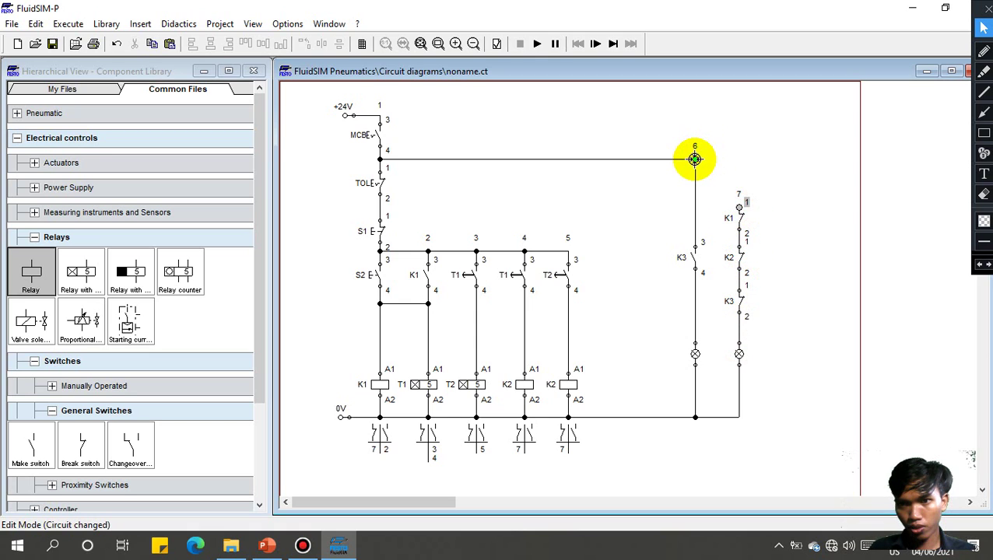
drag(694, 159, 739, 203)
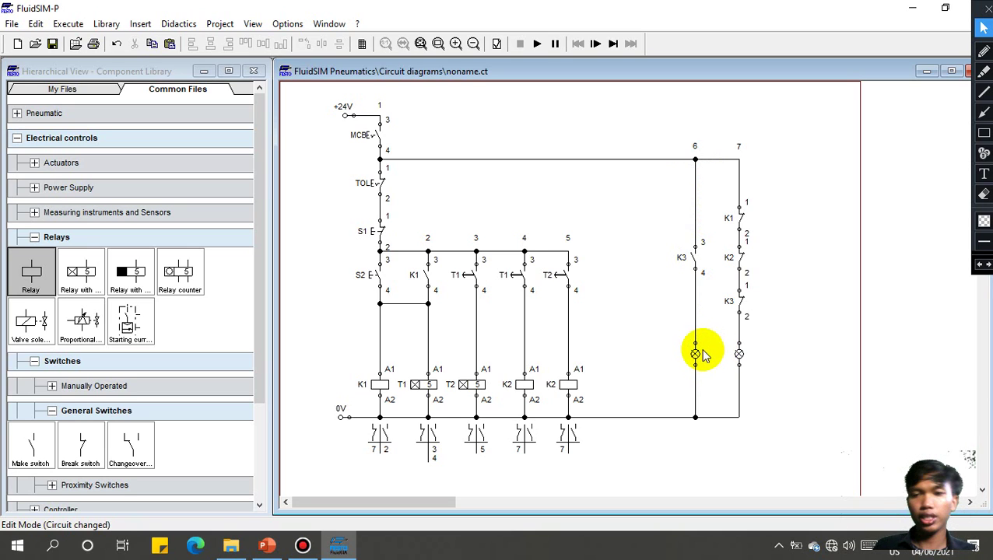
- Duplicate the K3 make switch with its lamp to the left of its branch and label the copied switch K2
drag(706, 366, 674, 221)
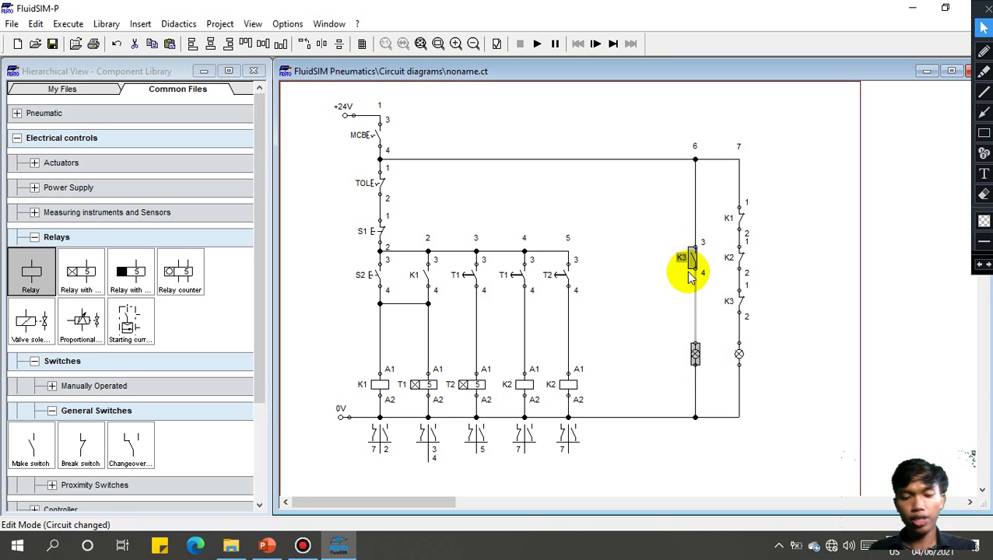
drag(689, 277, 646, 289)
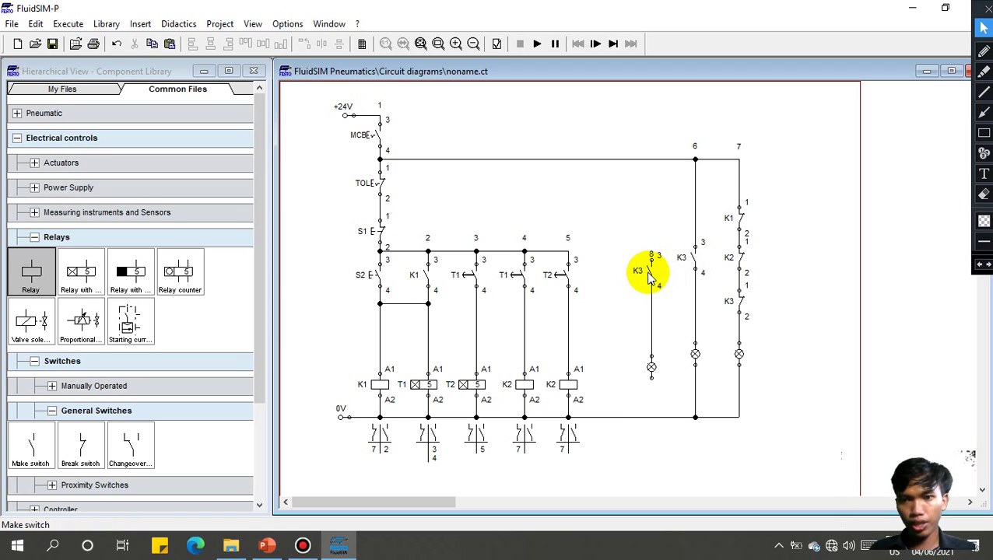
double_click(650, 279)
text(K2)
key(Return)
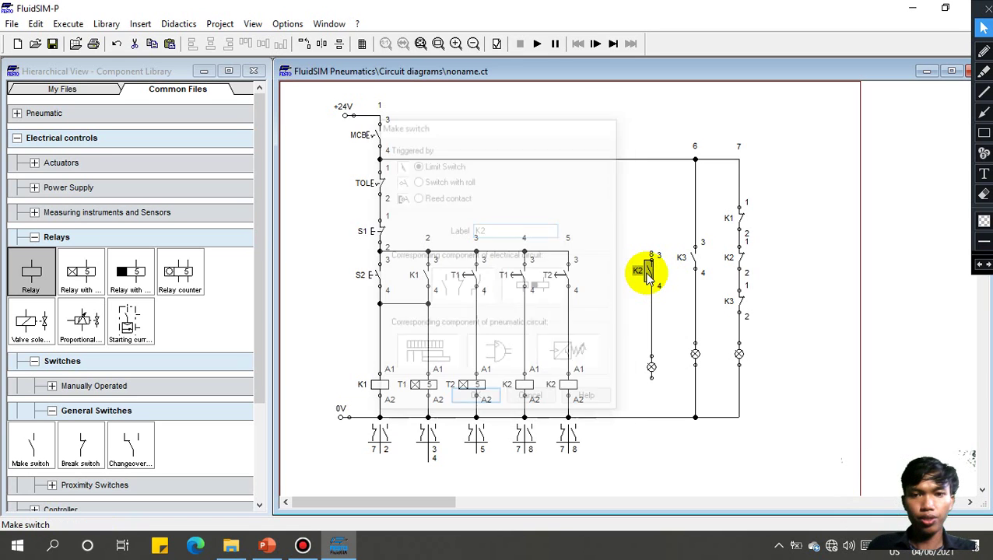
- Align the K2 switch and lamp with the K3 branch and wire them between the MCB line and the 0V line
drag(665, 393, 647, 253)
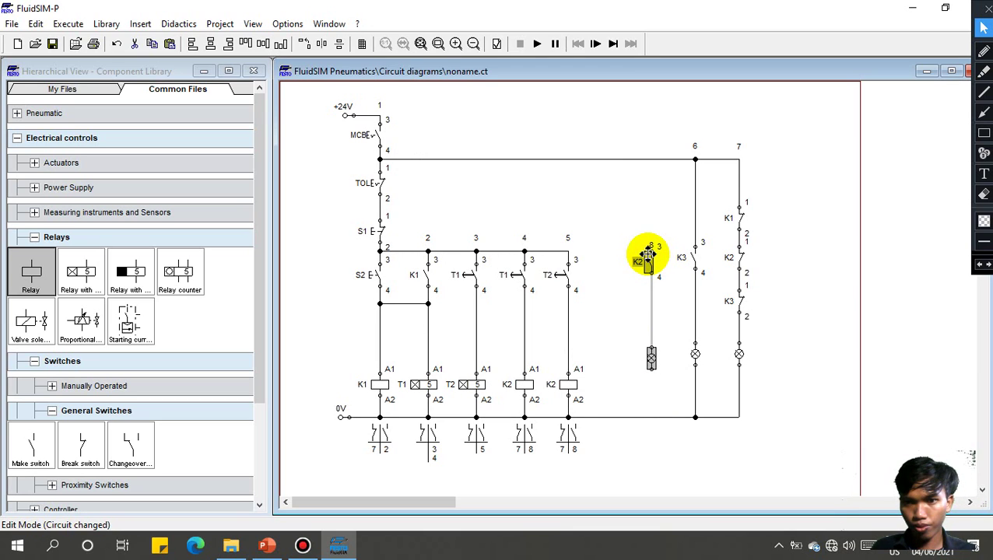
click(636, 290)
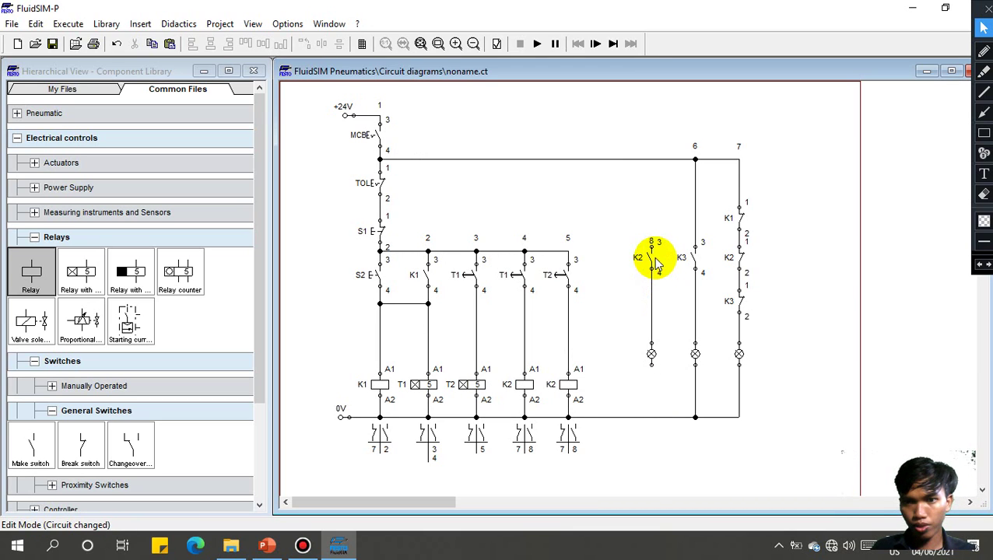
drag(650, 248, 651, 160)
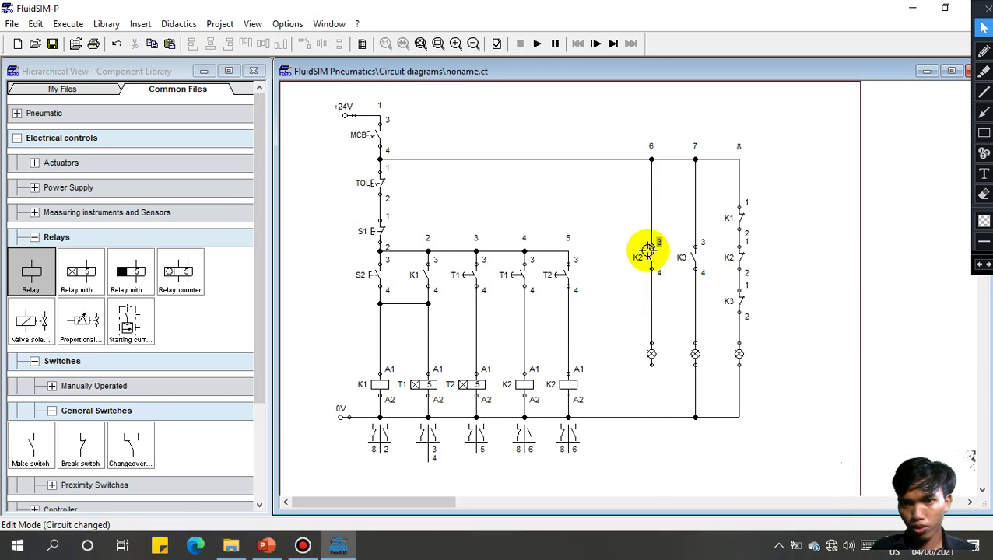
drag(651, 364, 651, 417)
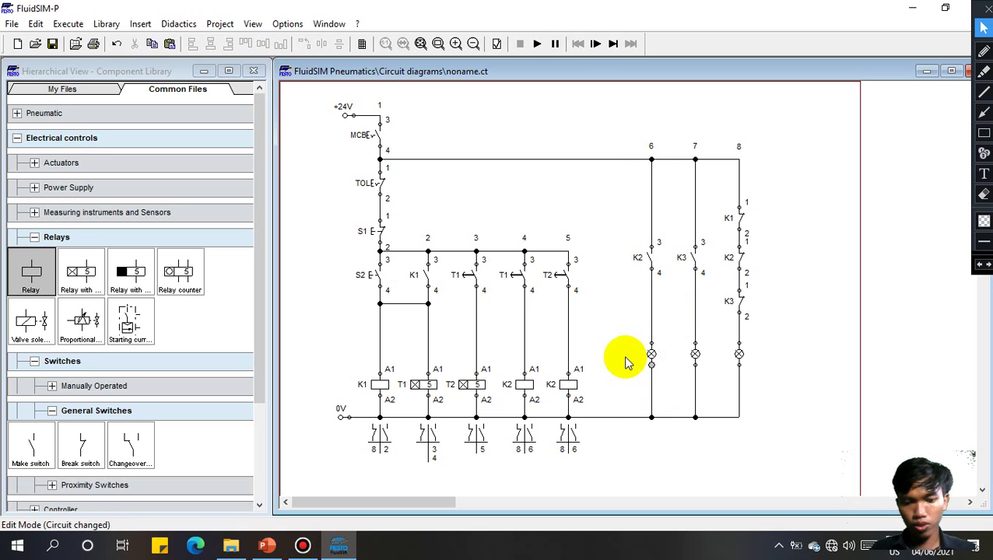
- Paste another copy of the K3 make switch with its lamp and label the switch K1
key(ctrl+v)
double_click(658, 281)
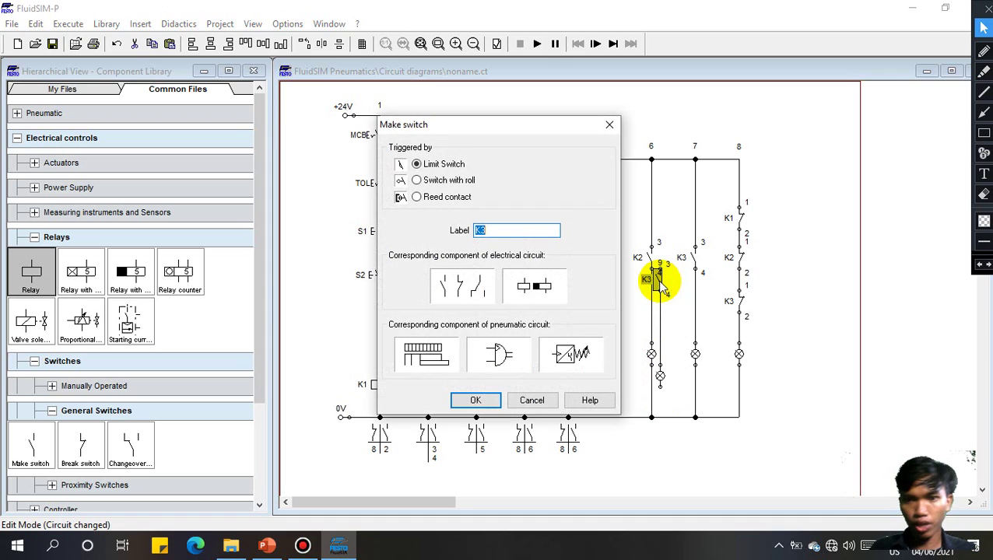
text(K1)
key(Return)
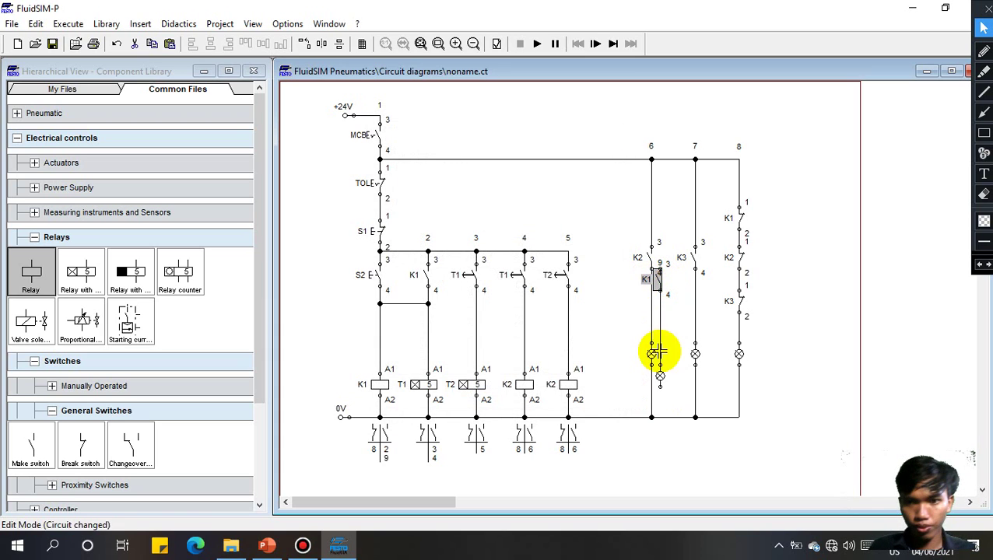
- Place the K1 switch and lamp left of the K2 branch and wire them between the MCB line and the 0V line
drag(673, 388, 654, 278)
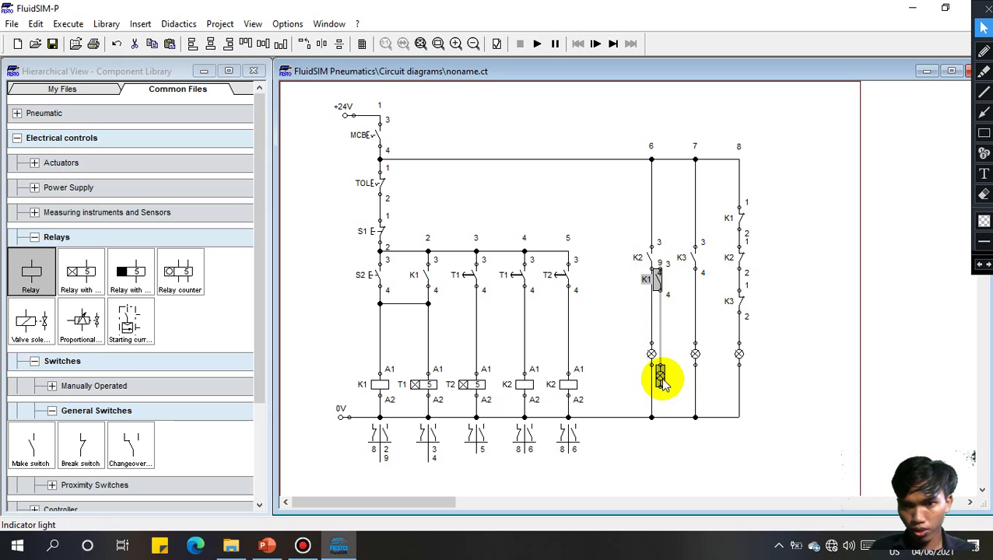
drag(657, 378, 617, 354)
click(635, 394)
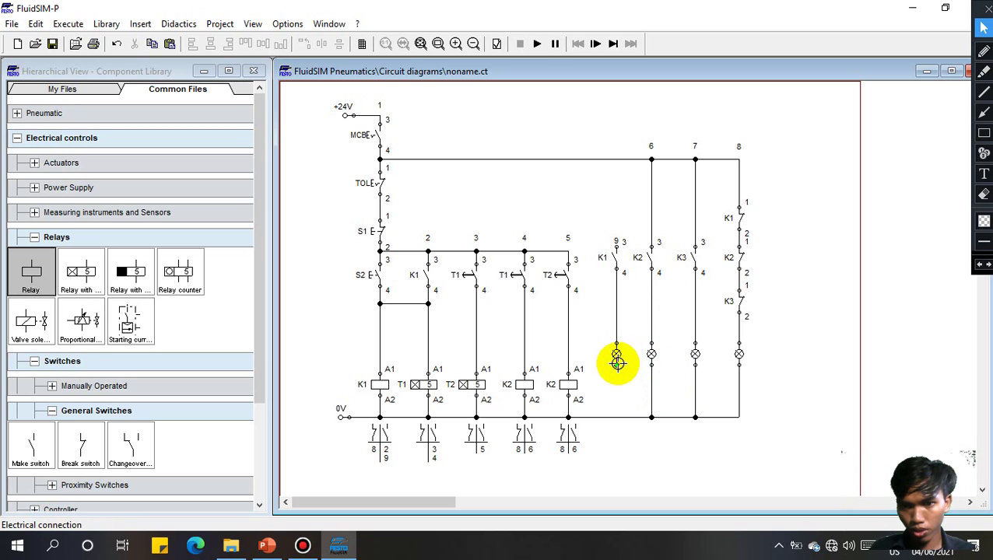
drag(614, 419, 616, 417)
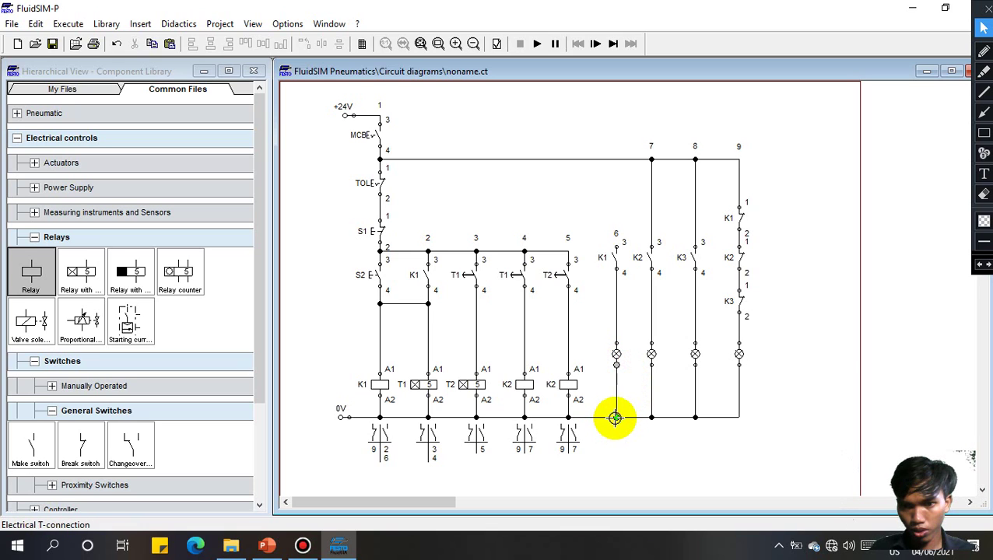
drag(617, 247, 611, 160)
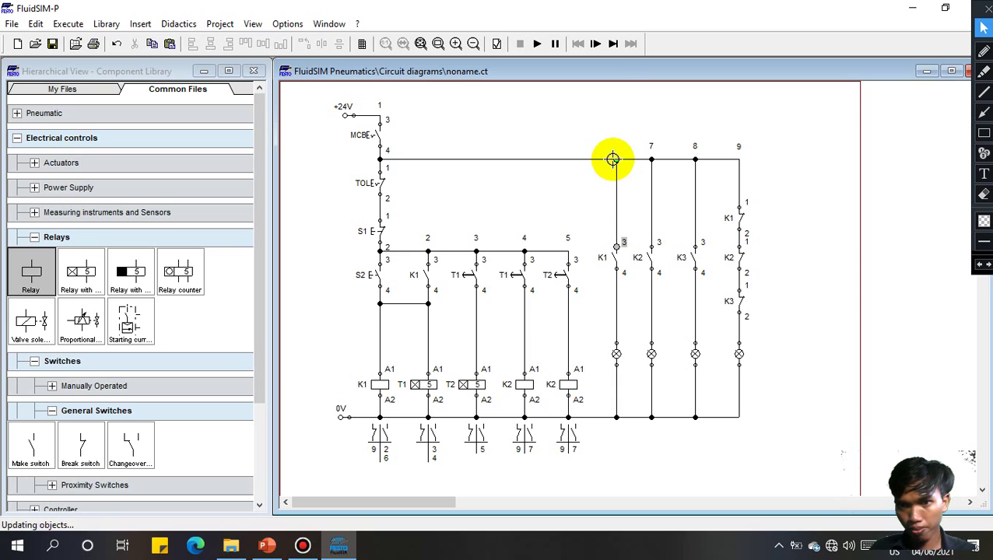
- Try to simulate the circuit, and remove and redraw the wires of the two K2 relay coils
click(538, 44)
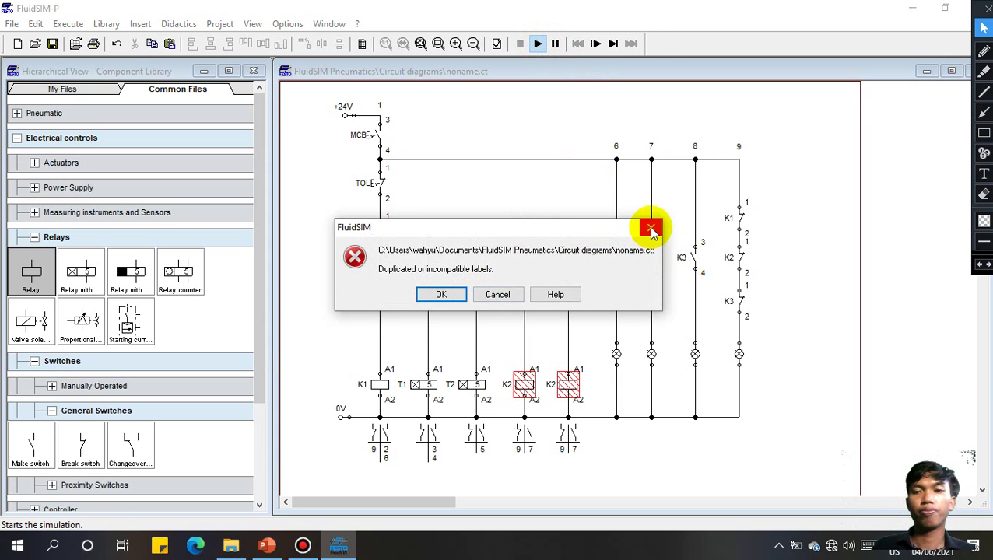
click(650, 227)
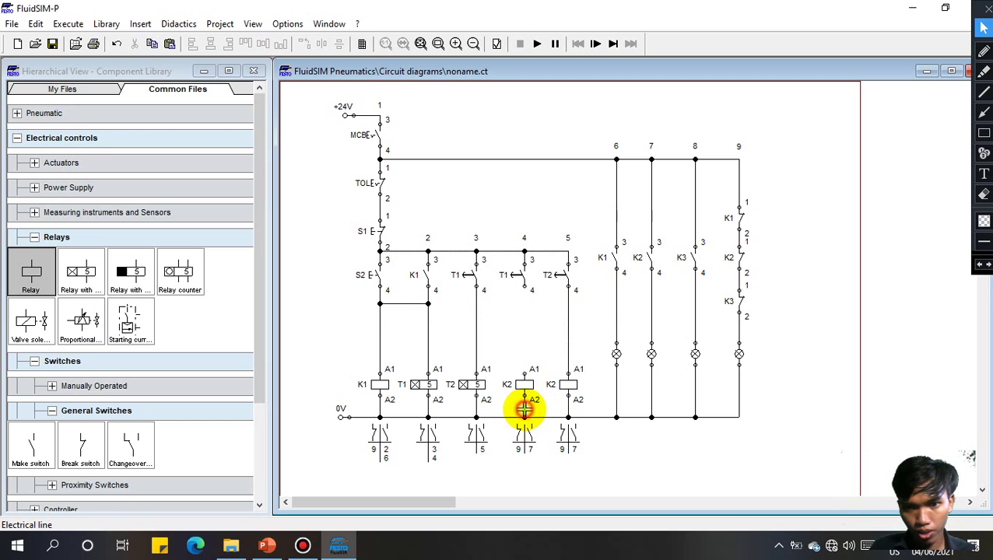
drag(525, 408, 525, 417)
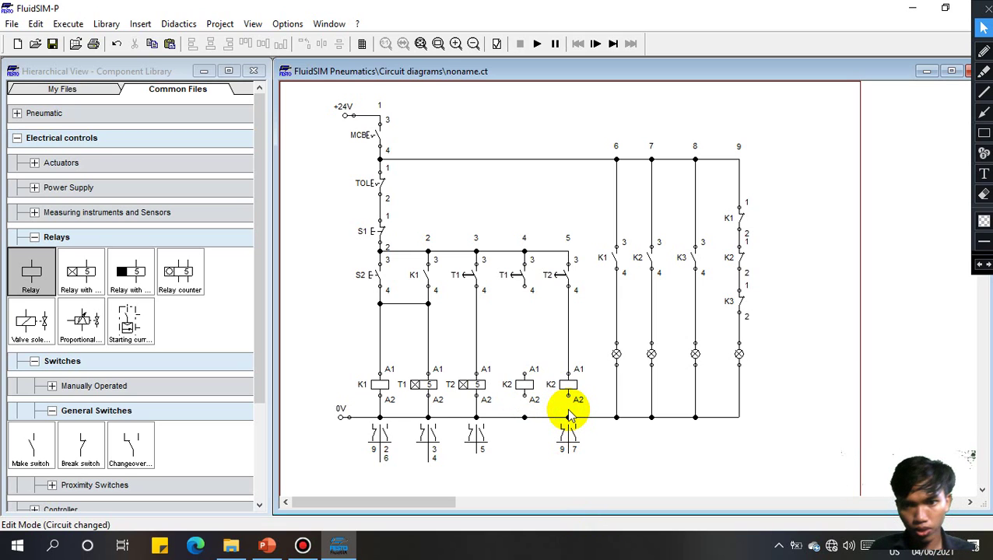
drag(568, 374, 566, 352)
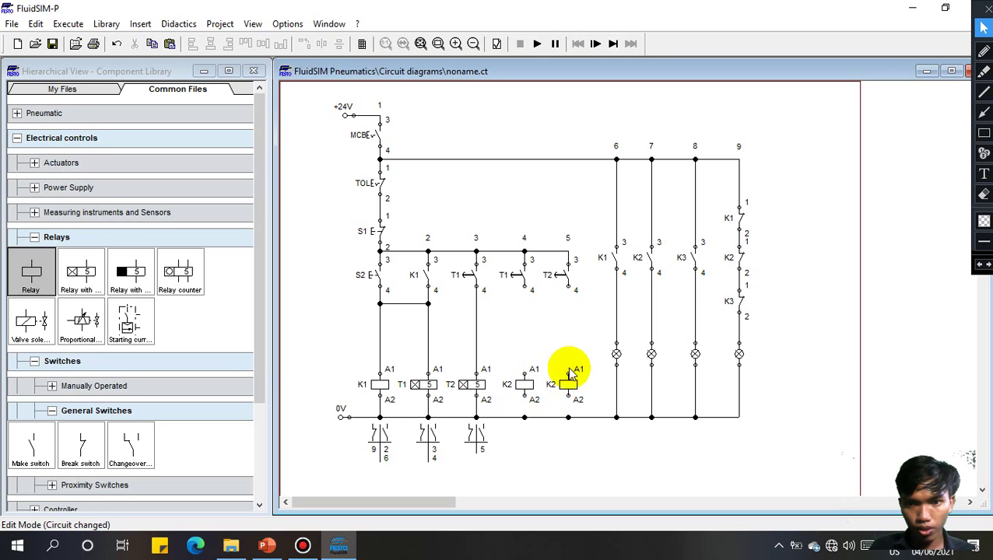
drag(568, 374, 568, 292)
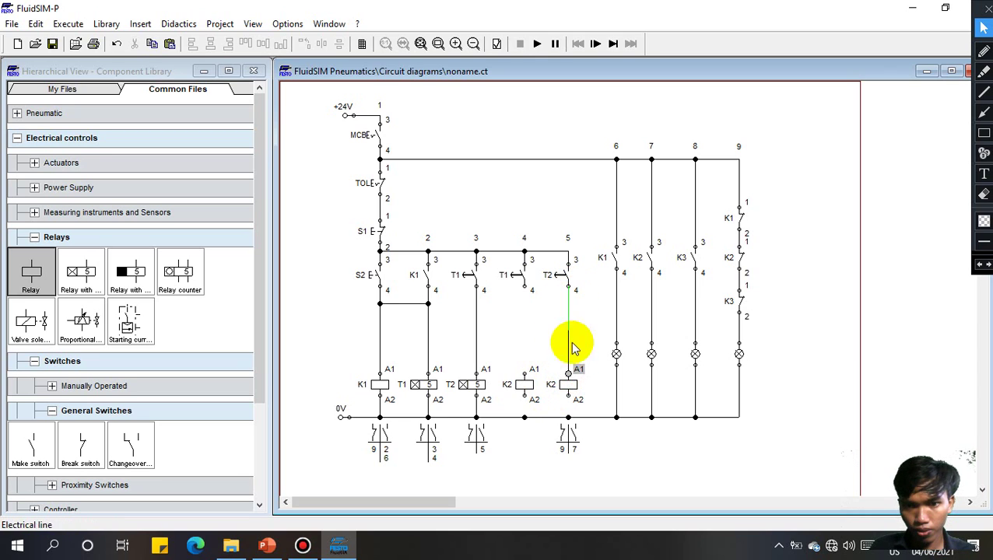
mouse_move(569, 400)
mouse_down()
mouse_move(570, 418)
mouse_move(523, 418)
mouse_up()
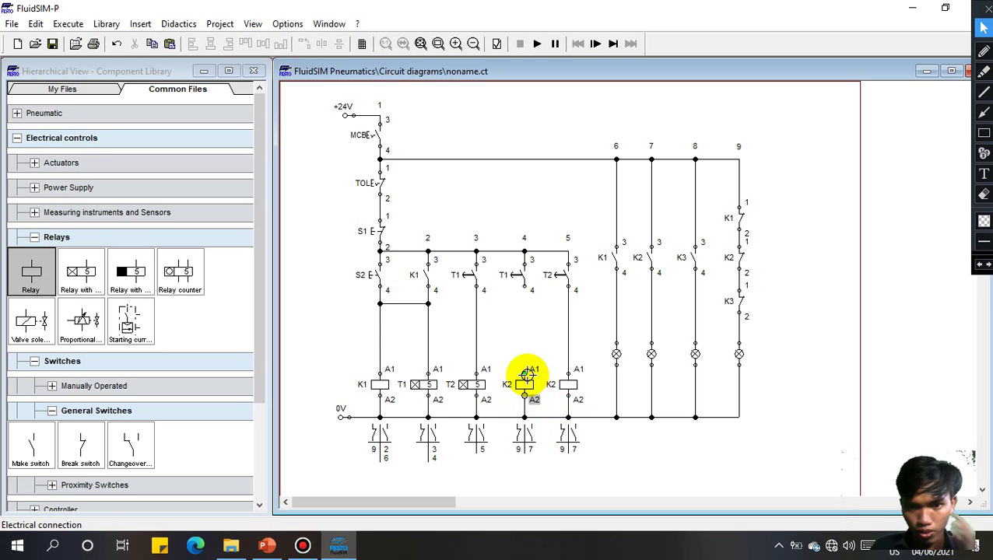
drag(524, 376, 523, 296)
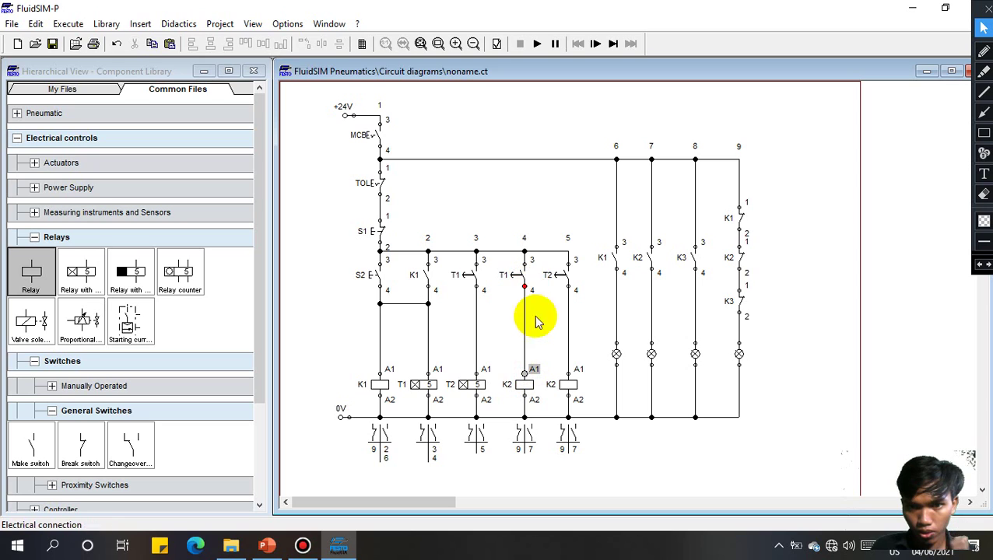
- Label the relay coil below the T2 contact K1 and try to simulate the circuit
double_click(570, 385)
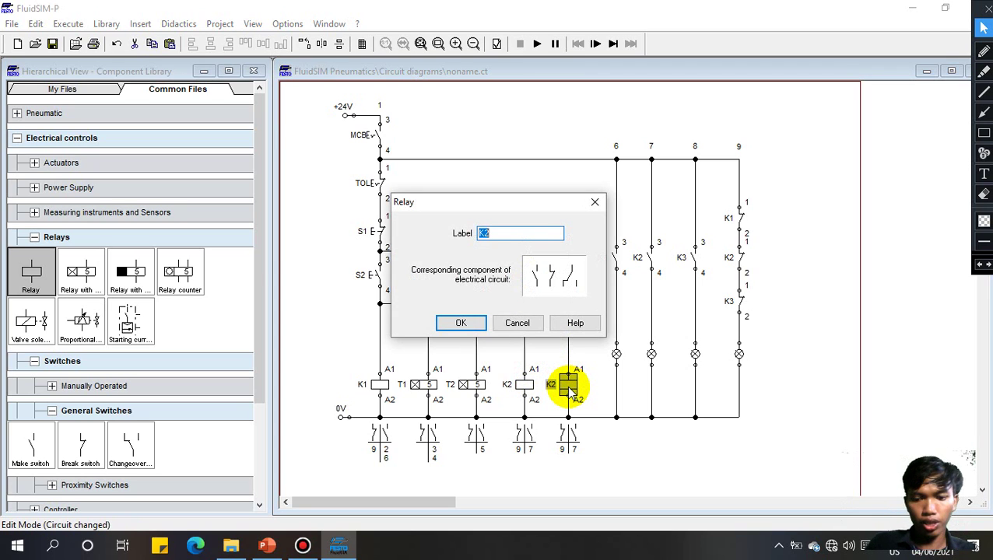
text(K1)
key(Return)
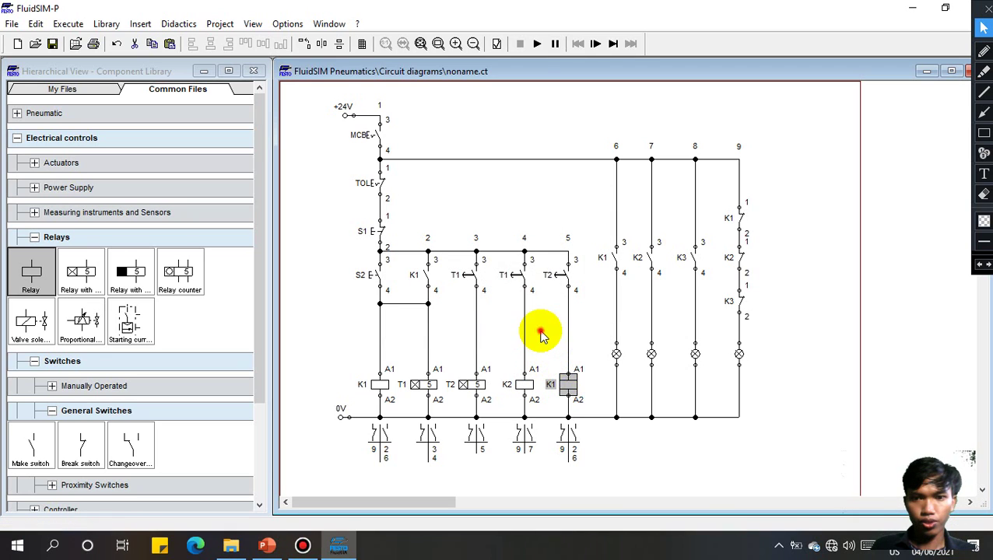
click(539, 45)
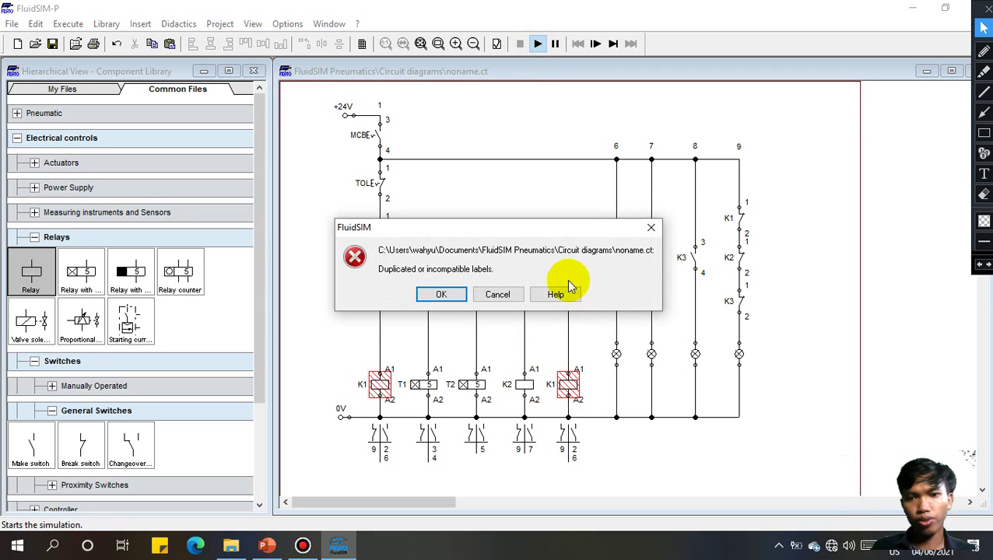
click(650, 228)
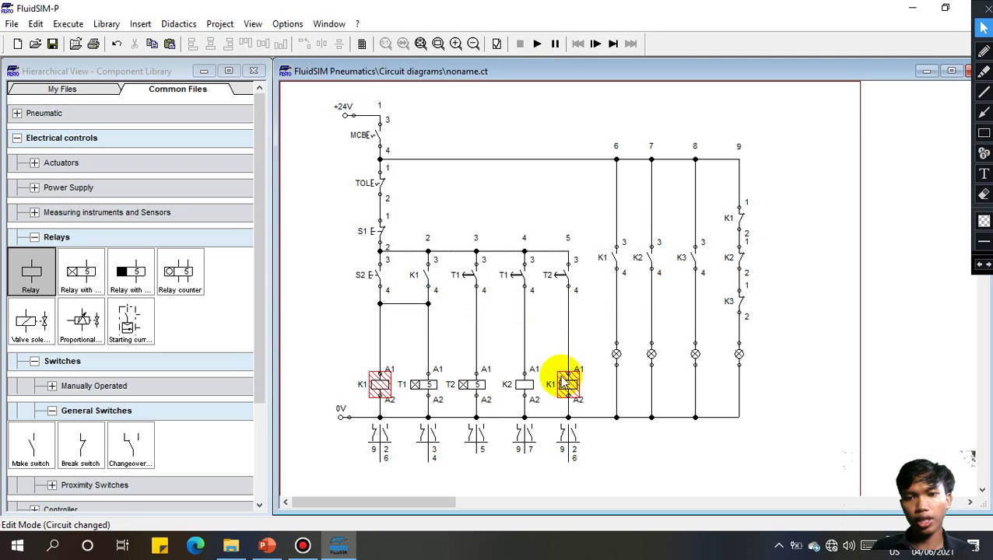
- Label the relay coil below the T2 contact K3
double_click(571, 385)
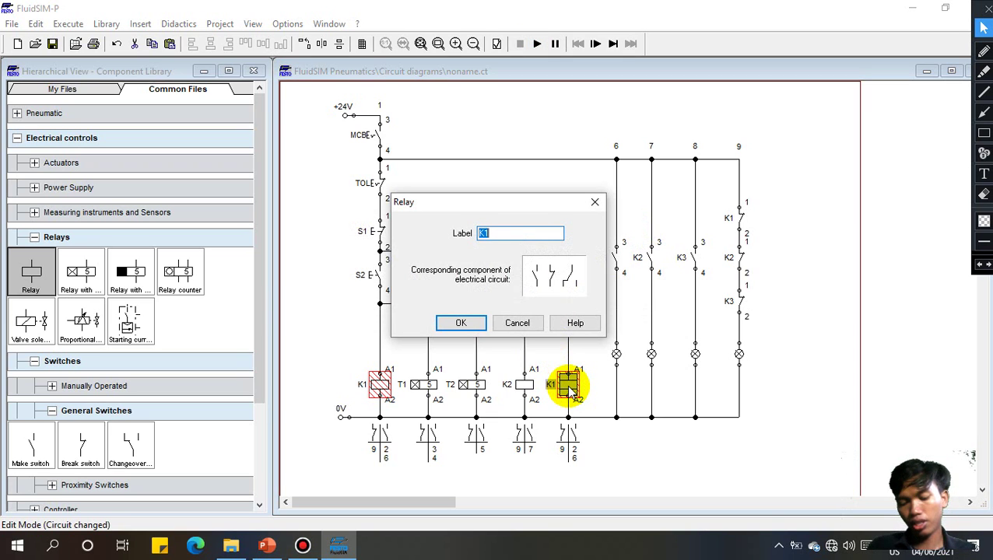
text(K2)
text(3)
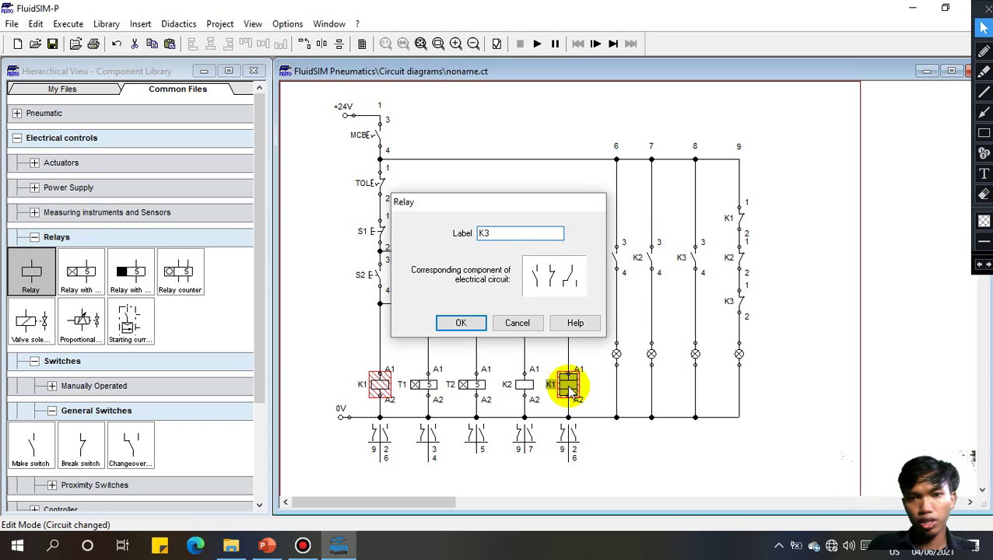
key(Return)
click(586, 338)
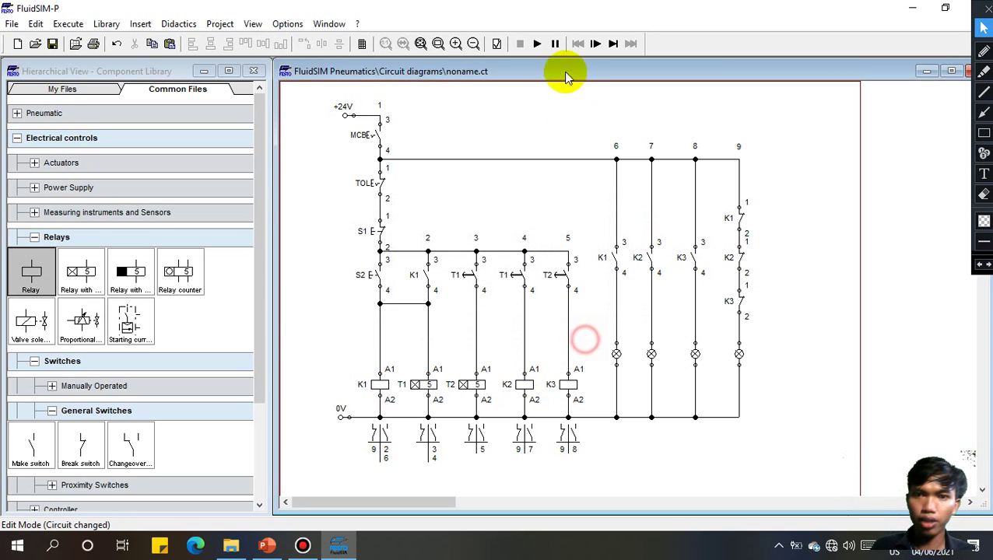
- Simulate the circuit, close the MCB switch and actuate S2 to run the timed relay and lamp sequence
click(537, 44)
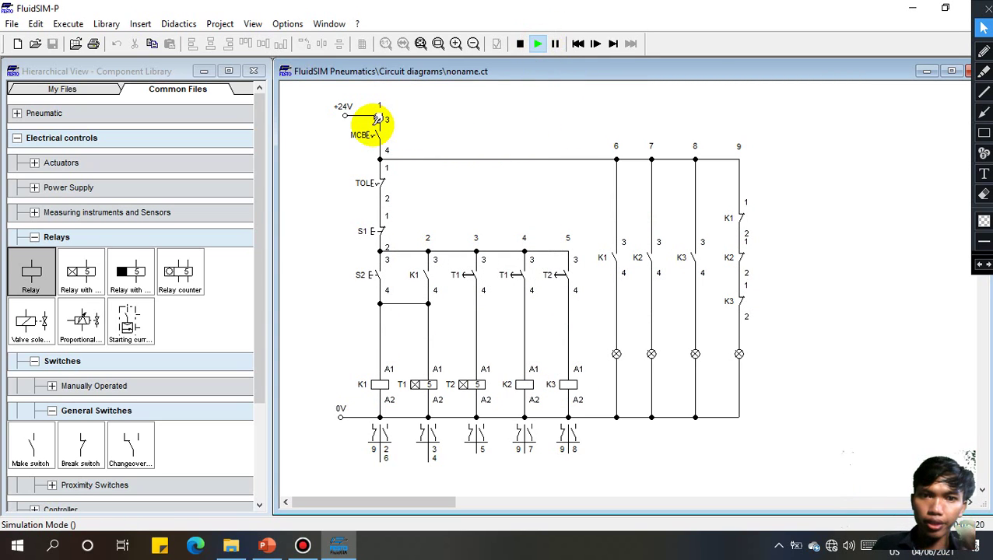
click(373, 127)
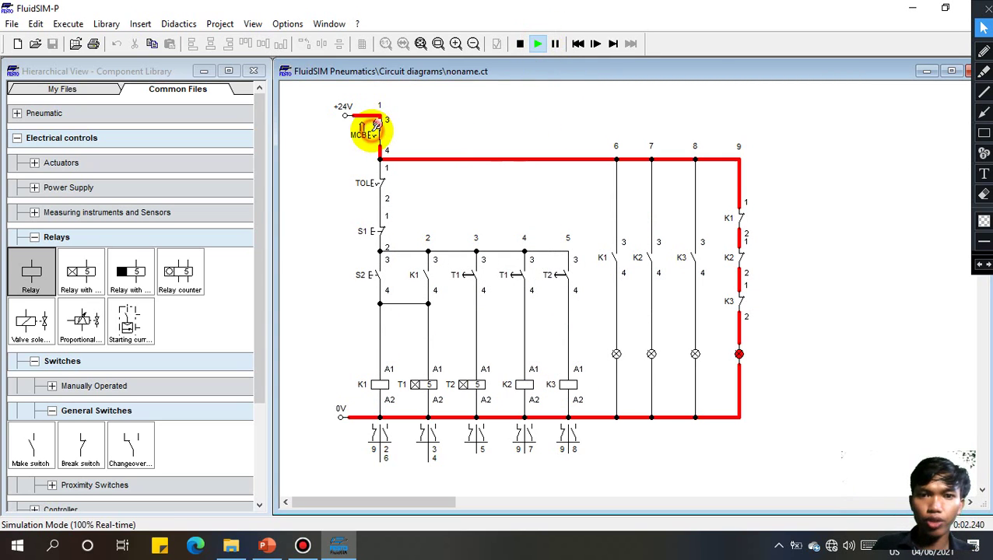
click(379, 265)
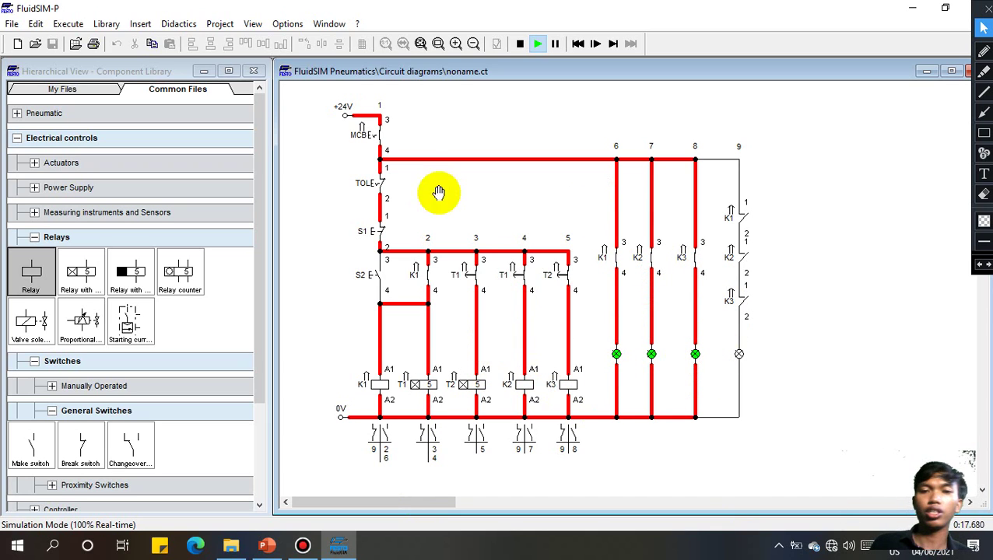
- Actuate S1 to reset the sequence, run it again with S2, and stop the simulation
click(385, 222)
click(388, 260)
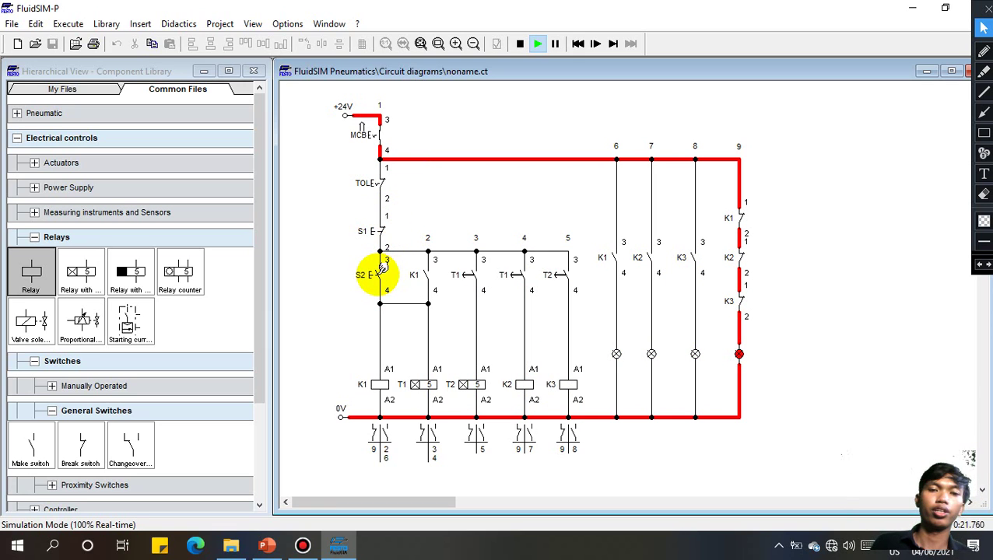
click(383, 267)
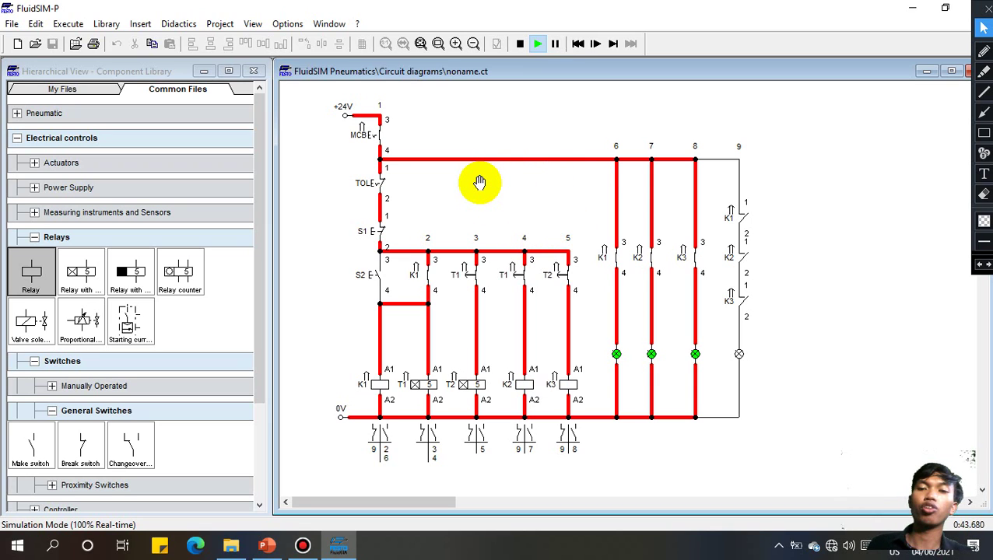
click(519, 43)
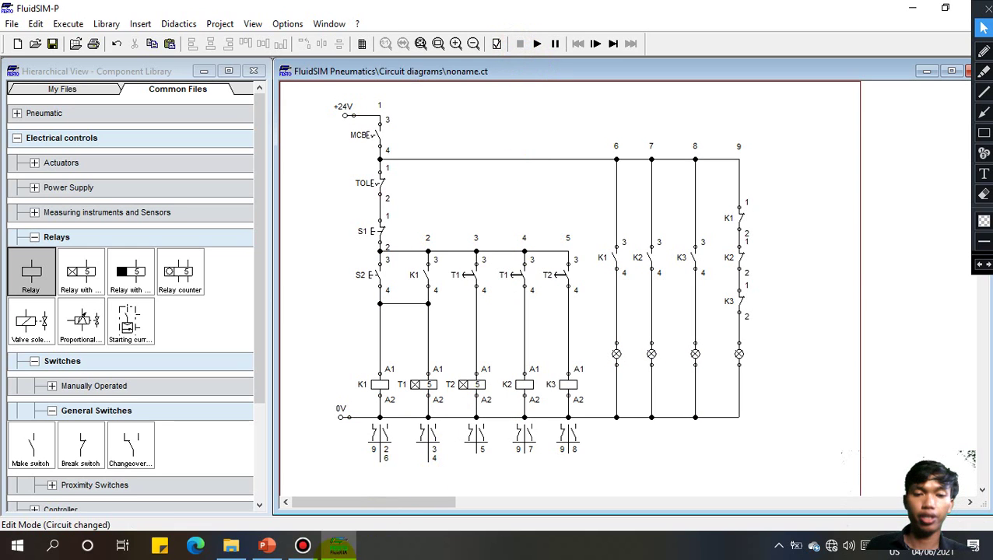
- Switch to the Konveyor presentation in PowerPoint and show the Thanks! slide as a full-screen slide show
click(267, 546)
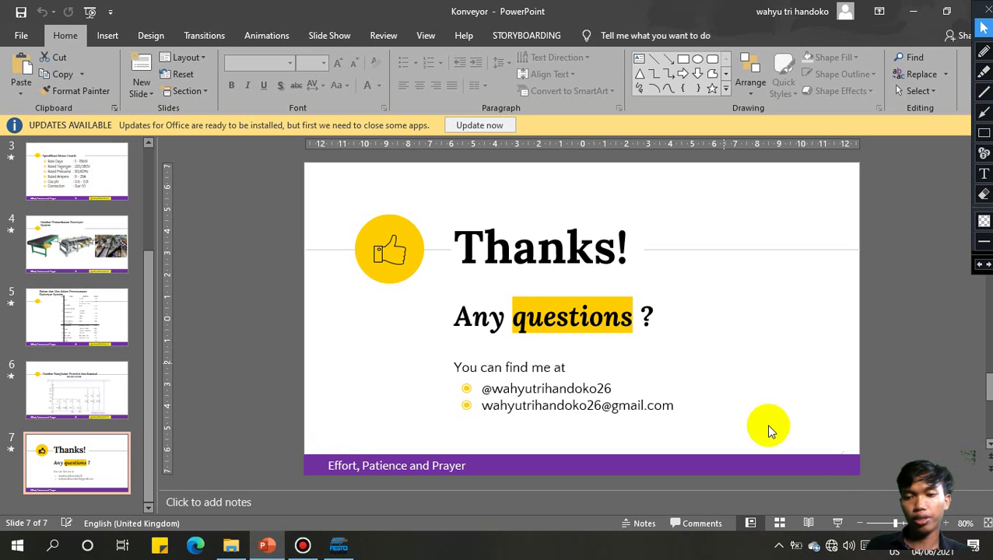
click(837, 524)
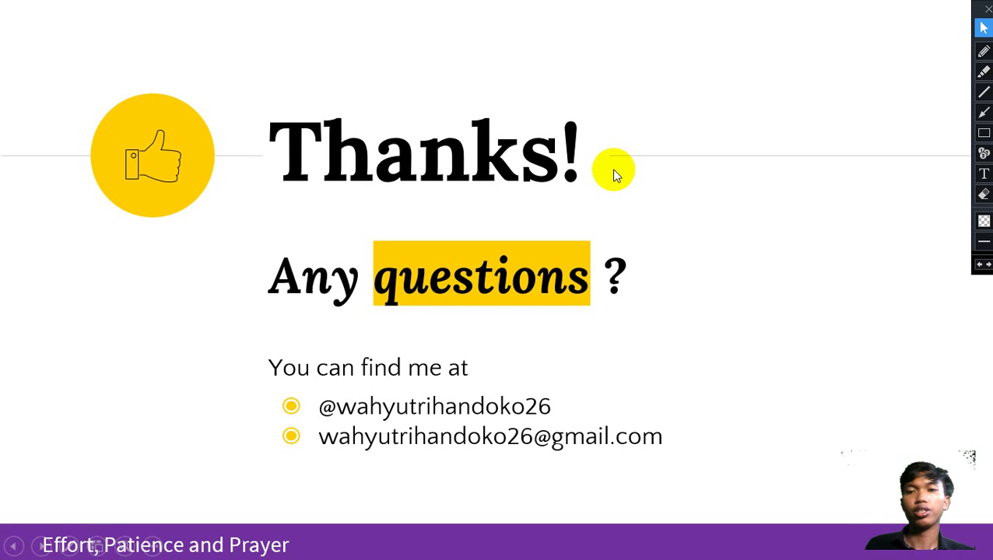